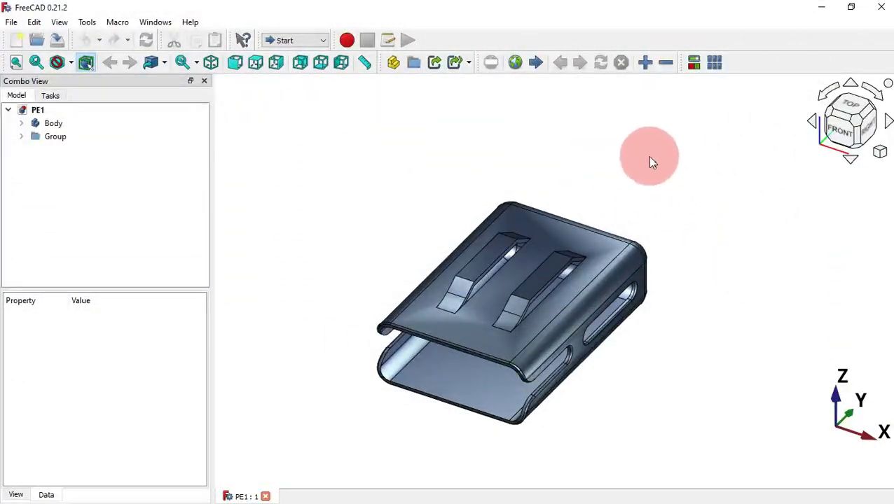
# Create a new document and switch to the Part Design workbench.
pyautogui.click(18, 41)
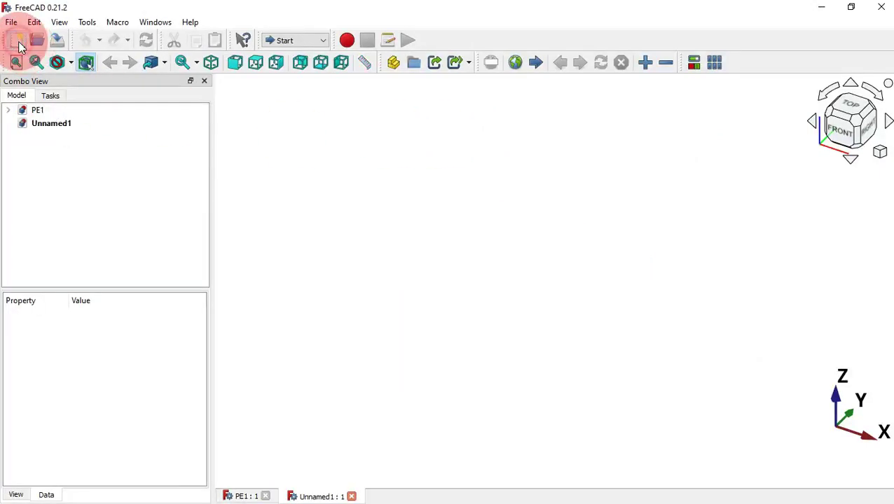
pyautogui.click(297, 40)
pyautogui.click(303, 64)
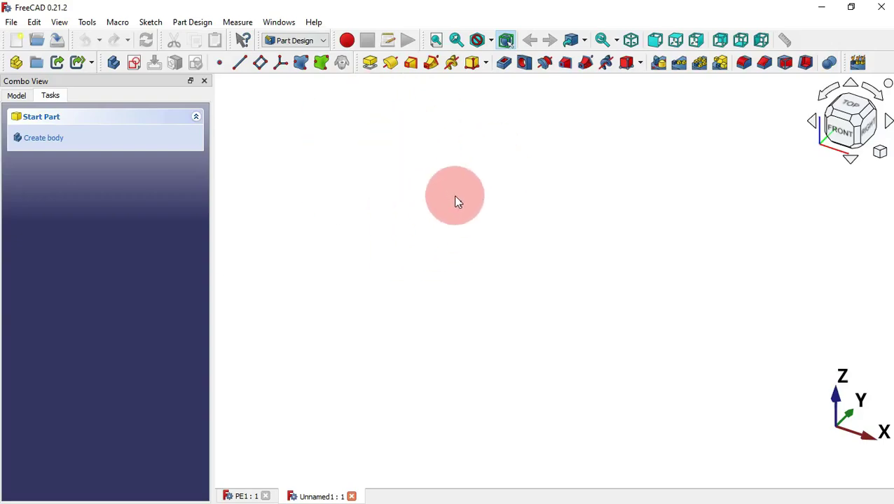
pyautogui.click(243, 495)
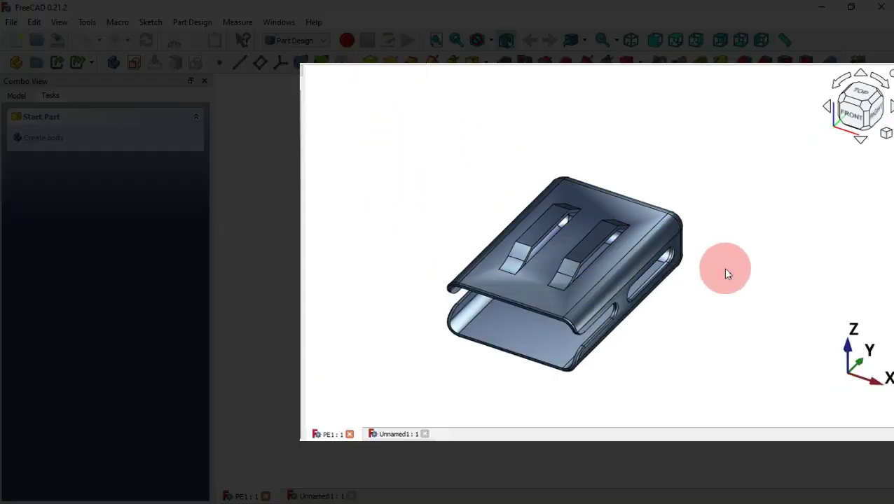
pyautogui.moveTo(671, 310); pyautogui.dragTo(652, 302, button='middle')
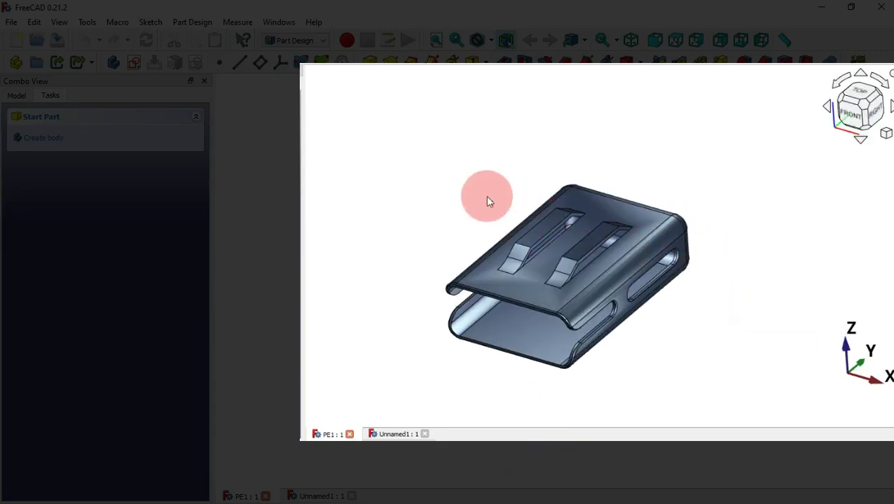
pyautogui.moveTo(486, 198)
pyautogui.mouseDown(button='middle')
pyautogui.moveTo(635, 301)
pyautogui.moveTo(625, 137)
pyautogui.moveTo(493, 158)
pyautogui.moveTo(468, 207)
pyautogui.moveTo(485, 212)
pyautogui.mouseUp(button='middle')
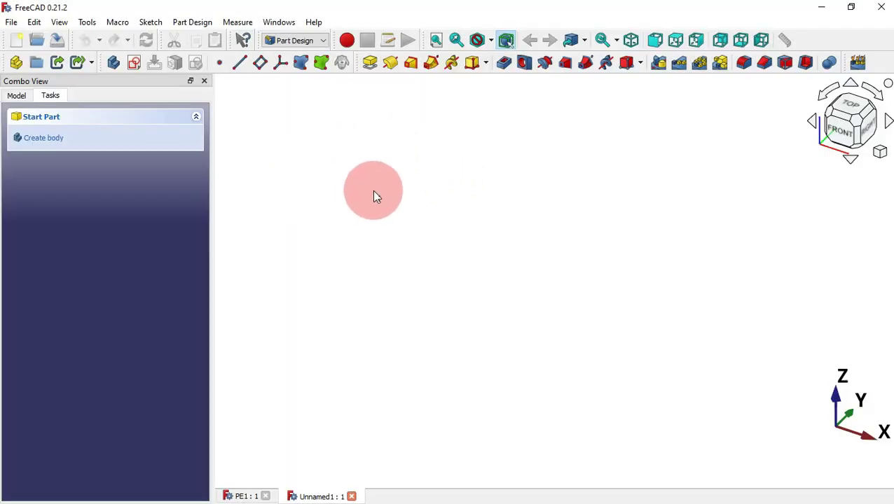
# Start a sketch on the XY plane and draw a centered rectangle about 60 by 89 mm around the origin.
pyautogui.click(137, 64)
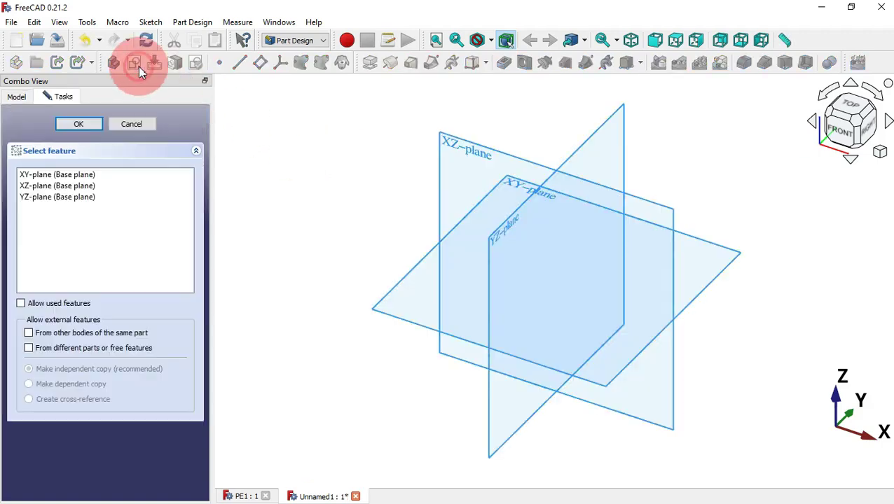
pyautogui.click(512, 182)
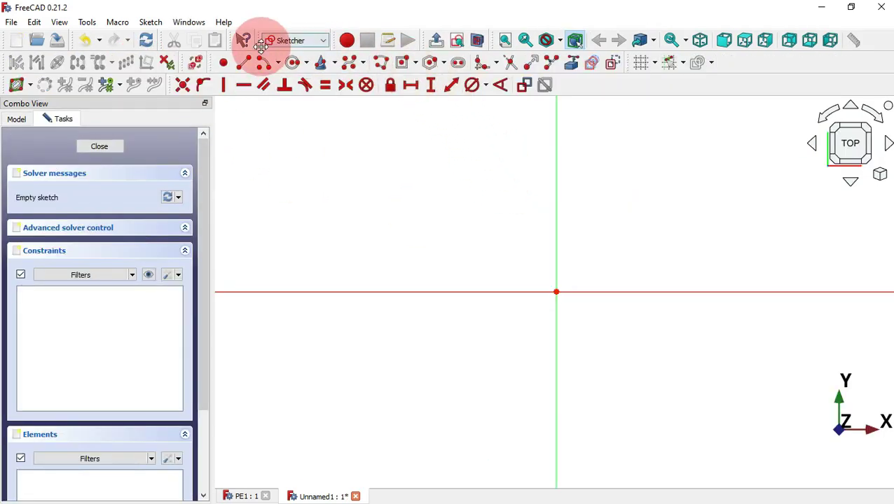
pyautogui.click(415, 63)
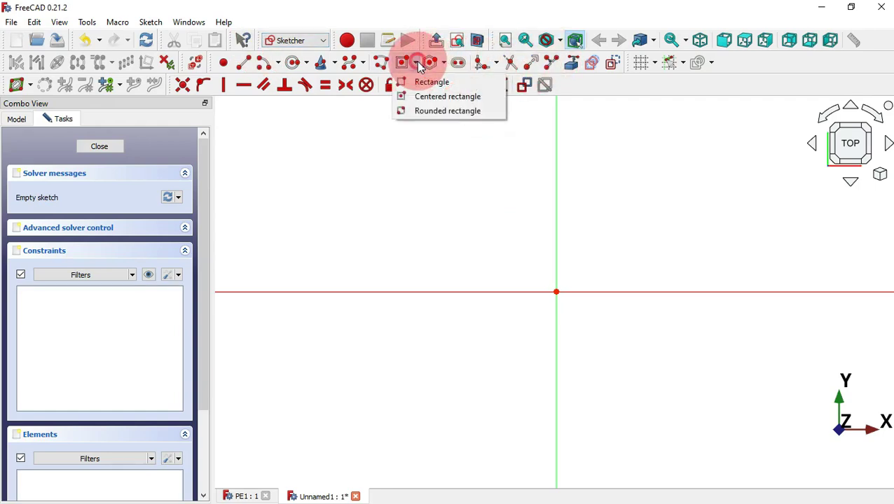
pyautogui.click(451, 97)
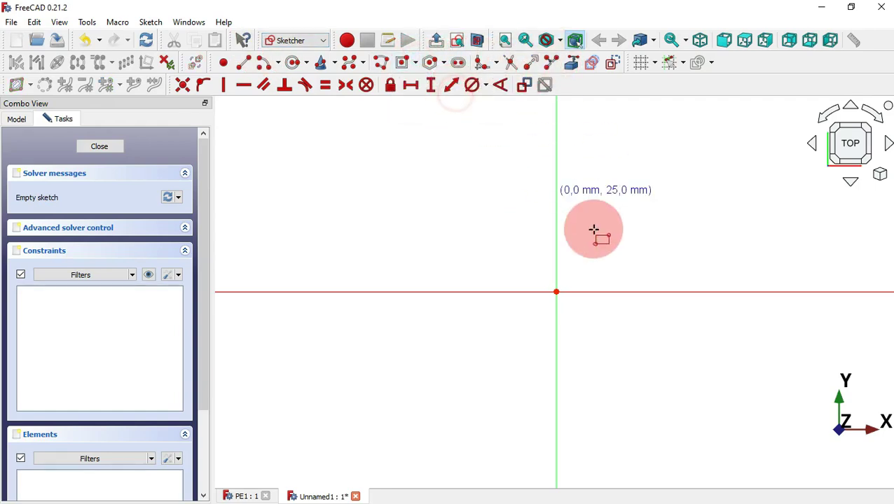
pyautogui.click(554, 291)
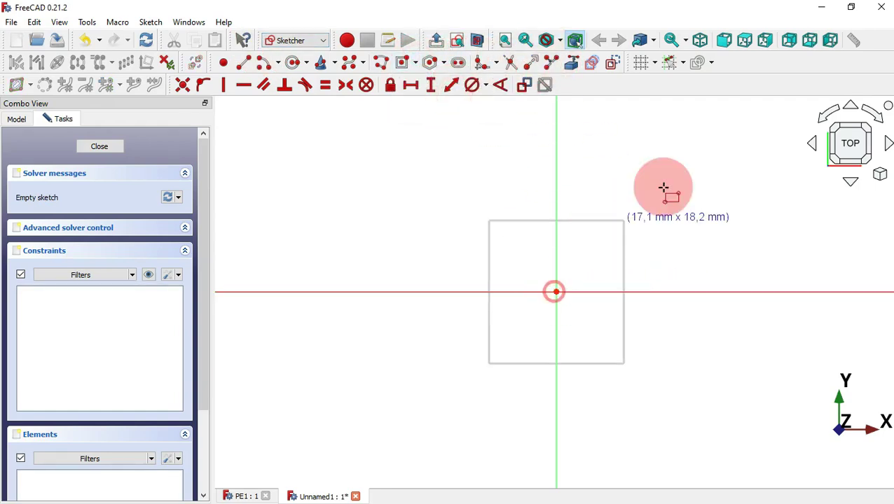
pyautogui.click(674, 117)
pyautogui.scroll(-2, 339, 226)
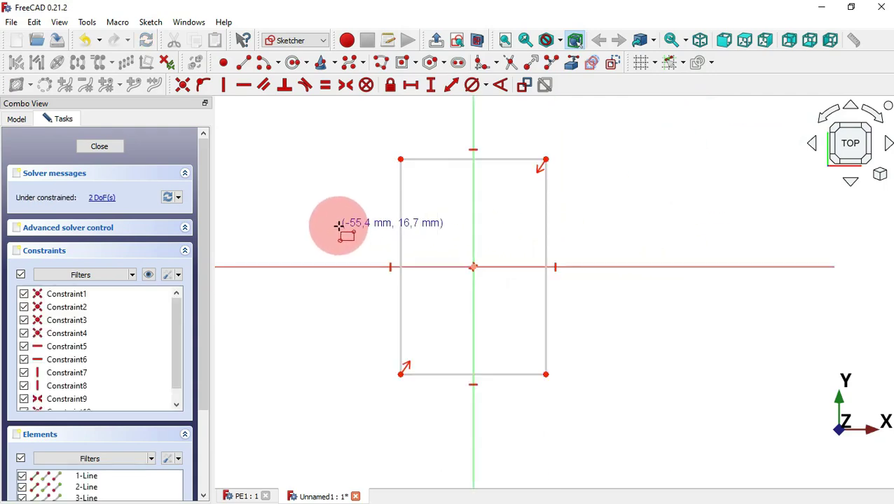
# Dimension the rectangle's horizontal side to 80 mm and its vertical side to 120 mm, and close the sketch.
pyautogui.click(449, 87)
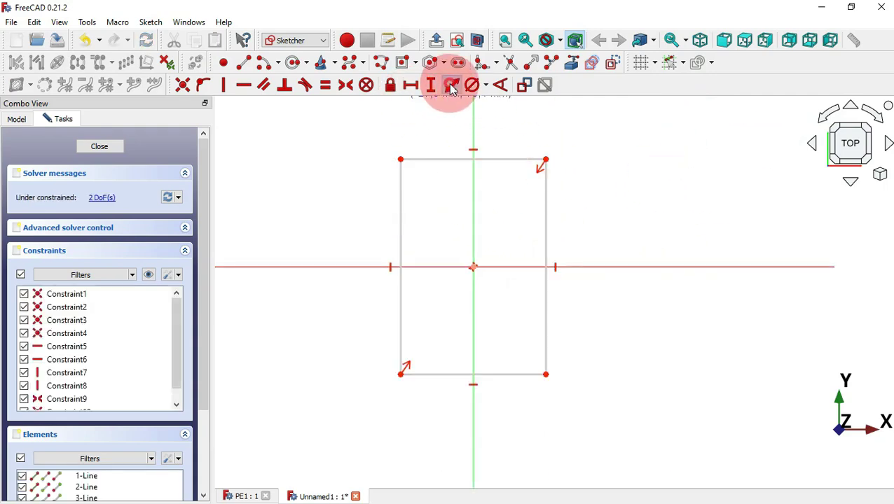
pyautogui.click(518, 159)
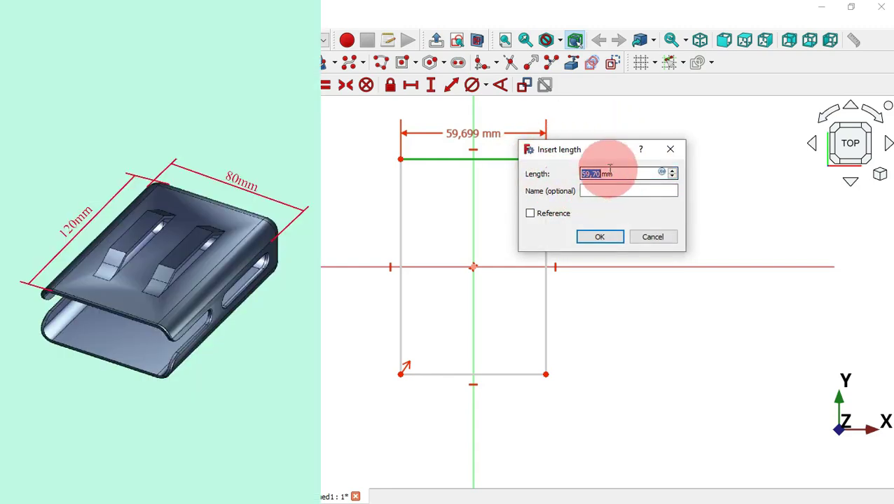
pyautogui.press('Return')
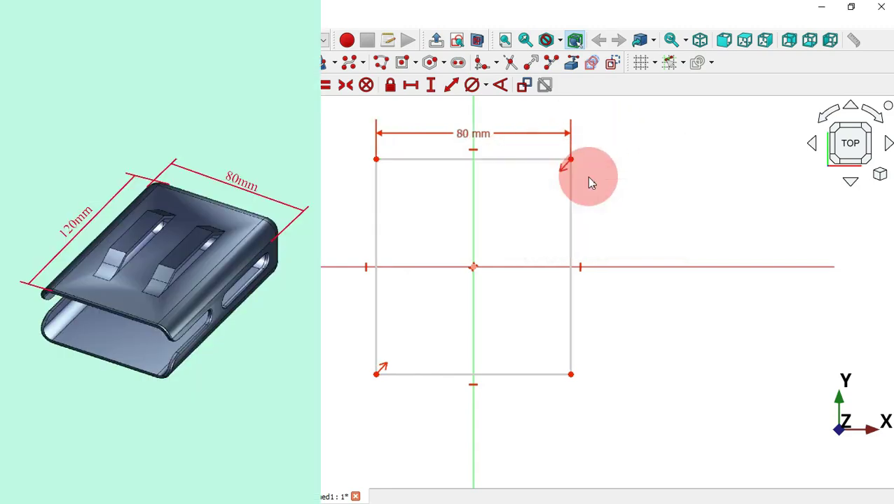
pyautogui.click(570, 215)
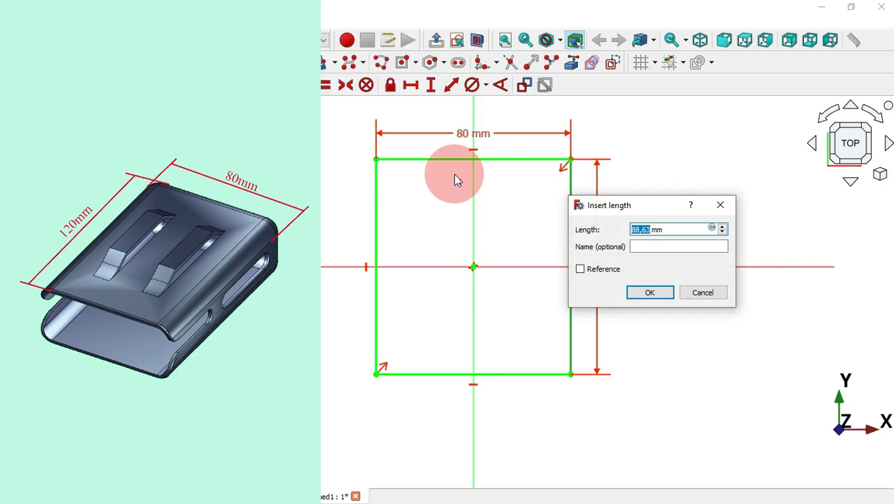
pyautogui.press('Return')
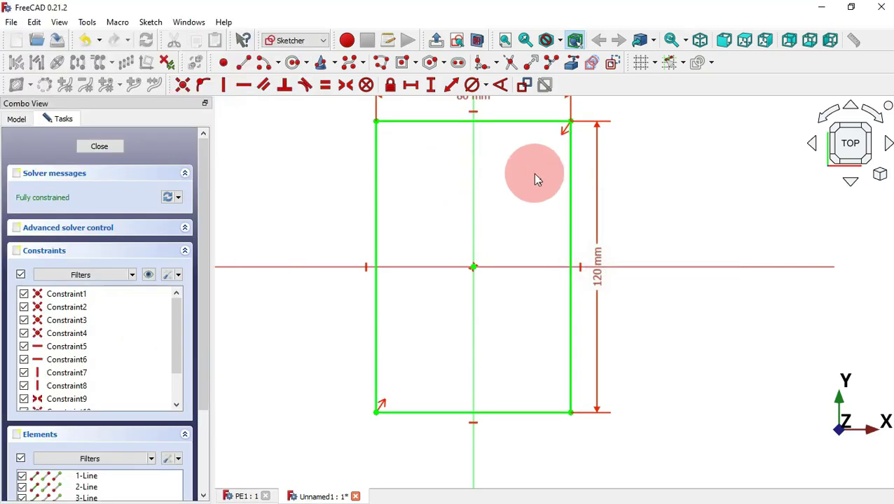
pyautogui.press('Escape')
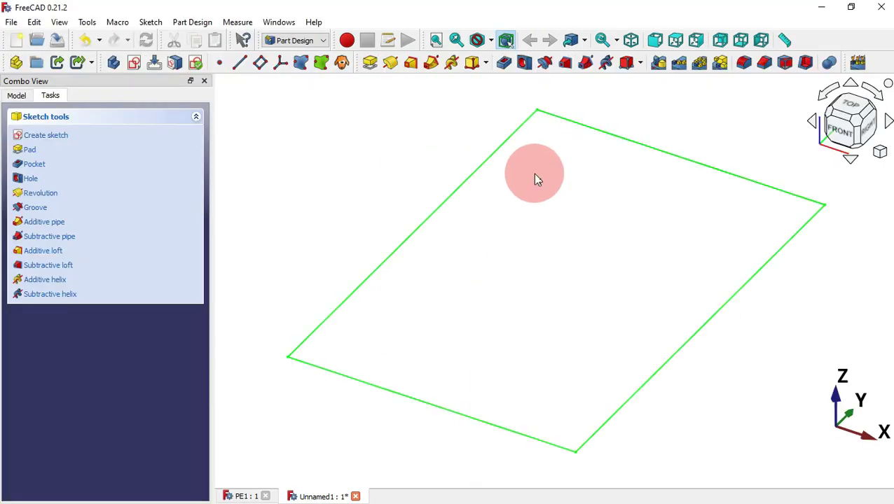
# Pad the rectangle sketch to a length of 35 mm and fit the block in the view.
pyautogui.click(370, 70)
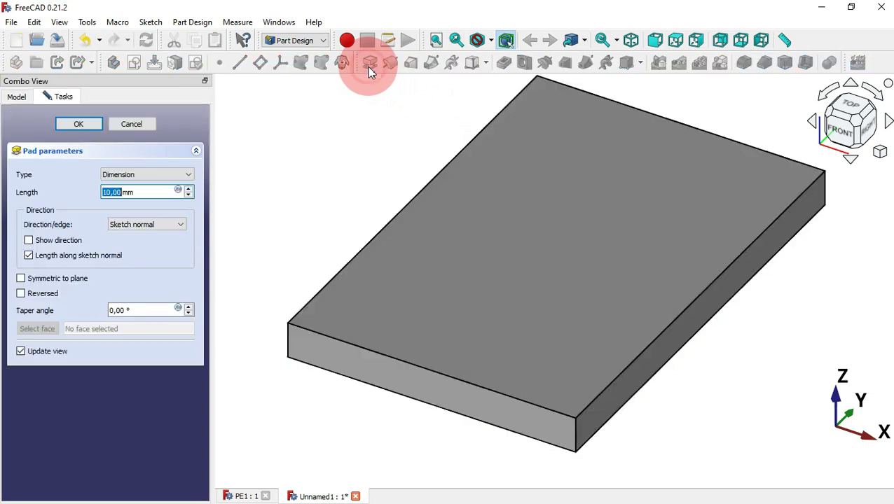
pyautogui.scroll(-2, 470, 208)
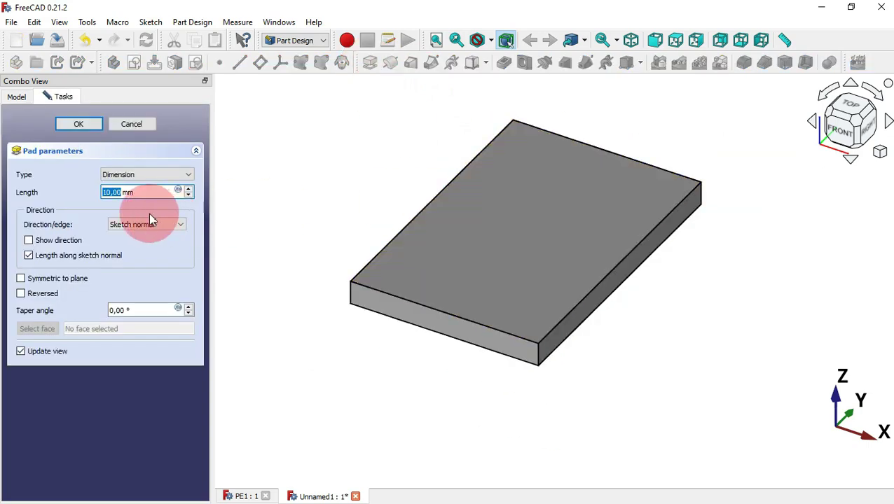
pyautogui.click(154, 191)
pyautogui.moveTo(154, 191); pyautogui.dragTo(80, 190)
pyautogui.write('30')
pyautogui.press('Return')
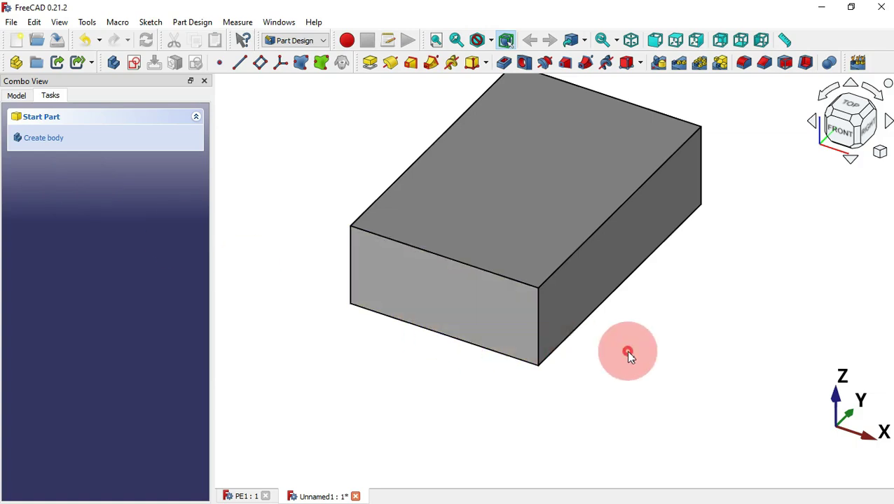
pyautogui.press('v')
pyautogui.press('f')
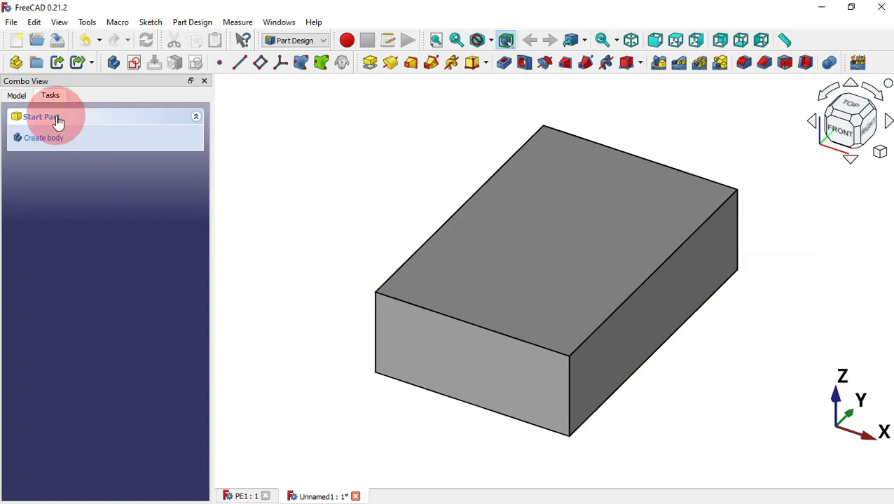
# Delete the pad and its sketch from the body.
pyautogui.click(12, 98)
pyautogui.click(61, 163)
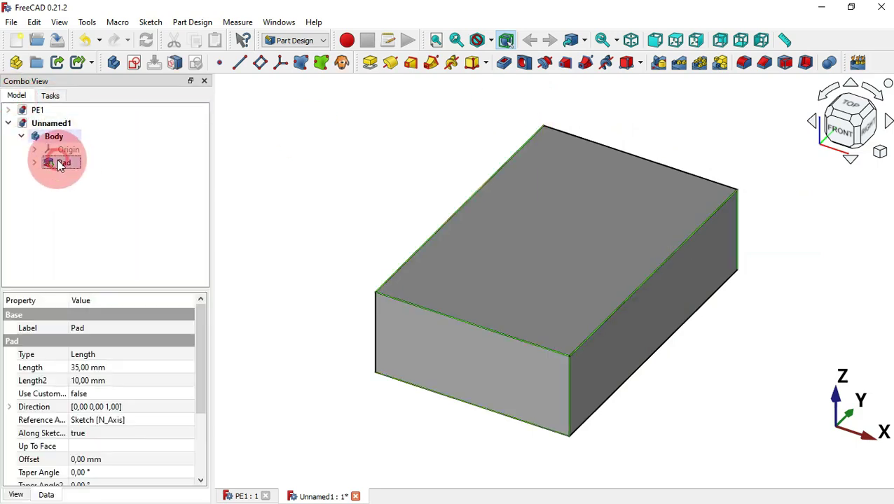
pyautogui.press('Delete')
pyautogui.click(64, 162)
pyautogui.press('Delete')
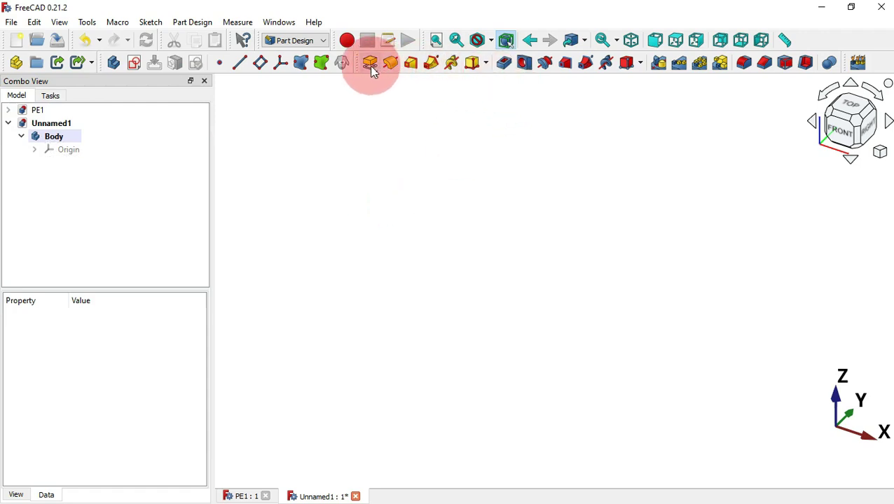
# Add an Additive Box to the body and attach it to the XY plane.
pyautogui.click(486, 63)
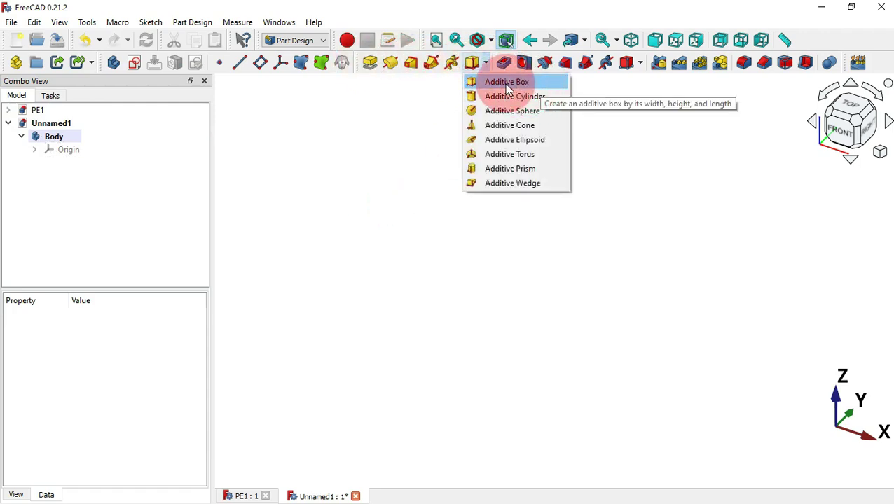
pyautogui.click(531, 84)
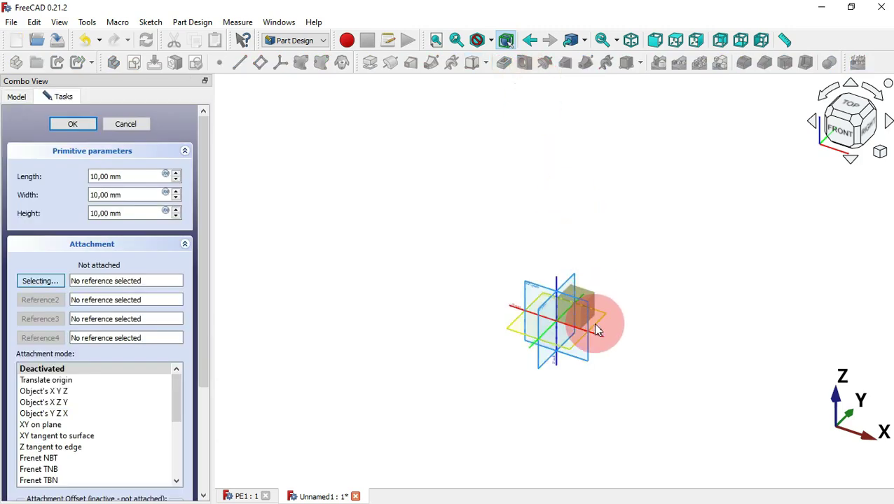
pyautogui.scroll(3, 593, 323)
pyautogui.scroll(5, 597, 293)
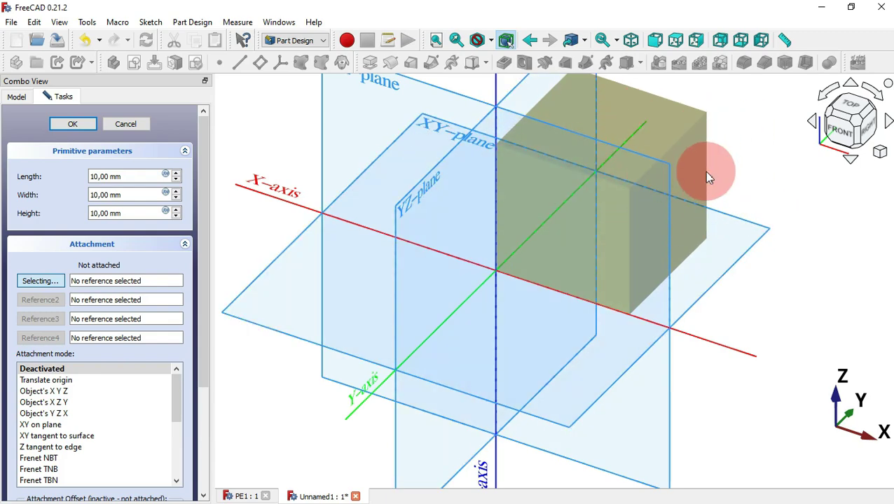
pyautogui.click(454, 136)
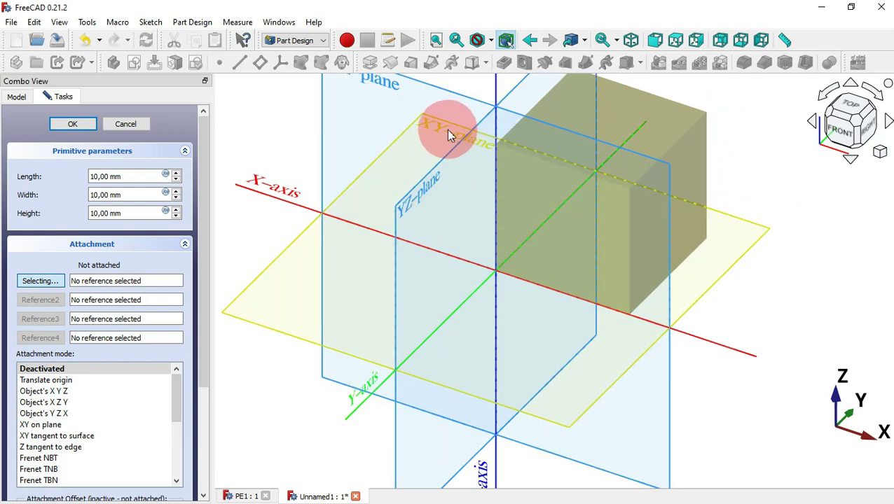
pyautogui.scroll(-3, 554, 238)
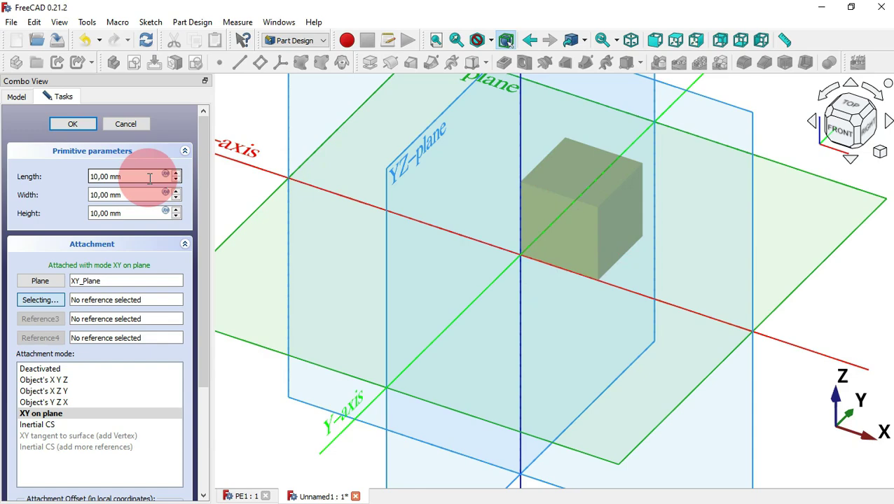
# Set the box's length to 80 mm, width to 120 mm and height to 35 mm.
pyautogui.moveTo(148, 177); pyautogui.dragTo(56, 177)
pyautogui.write('80')
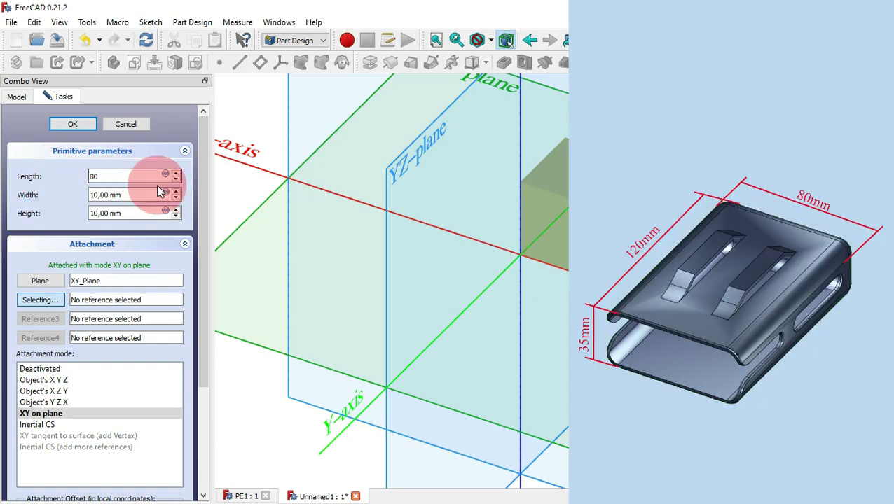
pyautogui.moveTo(145, 194); pyautogui.dragTo(57, 198)
pyautogui.write('120')
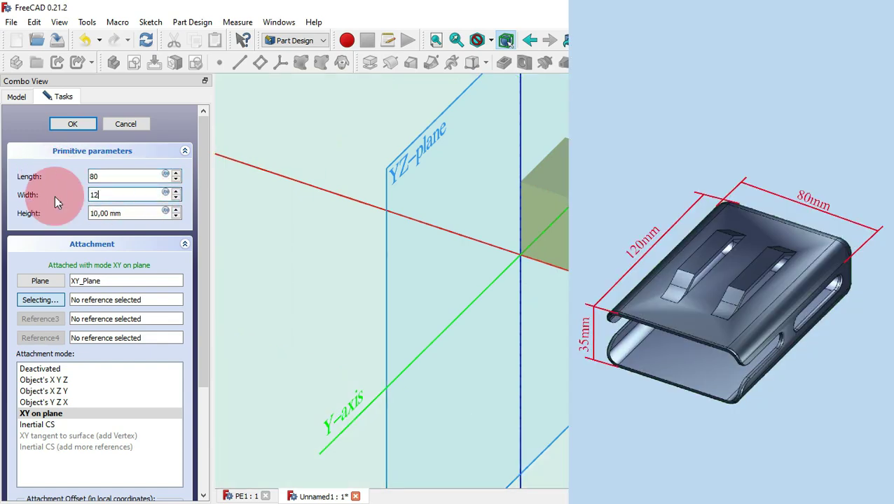
pyautogui.click(128, 213)
pyautogui.moveTo(128, 213); pyautogui.dragTo(68, 210)
pyautogui.write('35')
pyautogui.click(336, 280)
pyautogui.press('v')
pyautogui.press('f')
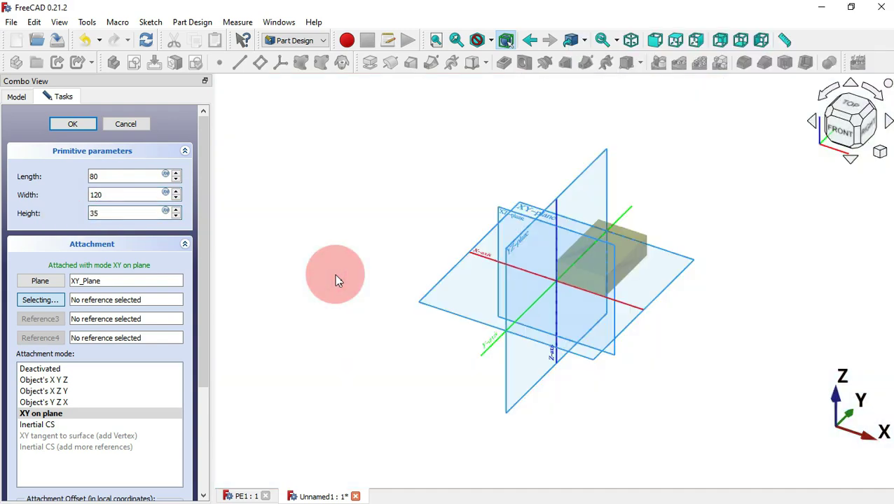
# Examine the box's position relative to the origin and the X and Y axes in the top view.
pyautogui.click(624, 264)
pyautogui.click(600, 189)
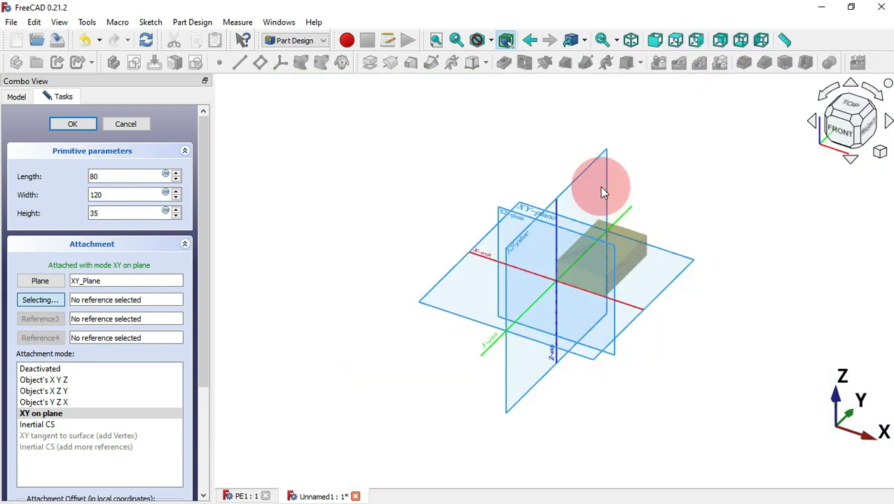
pyautogui.scroll(5, 600, 189)
pyautogui.click(882, 108)
pyautogui.click(856, 100)
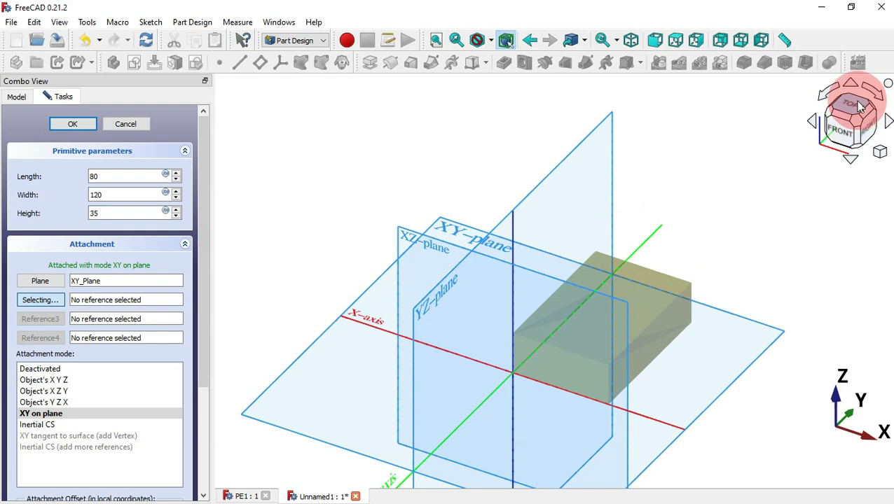
pyautogui.click(655, 184)
pyautogui.scroll(-3, 657, 187)
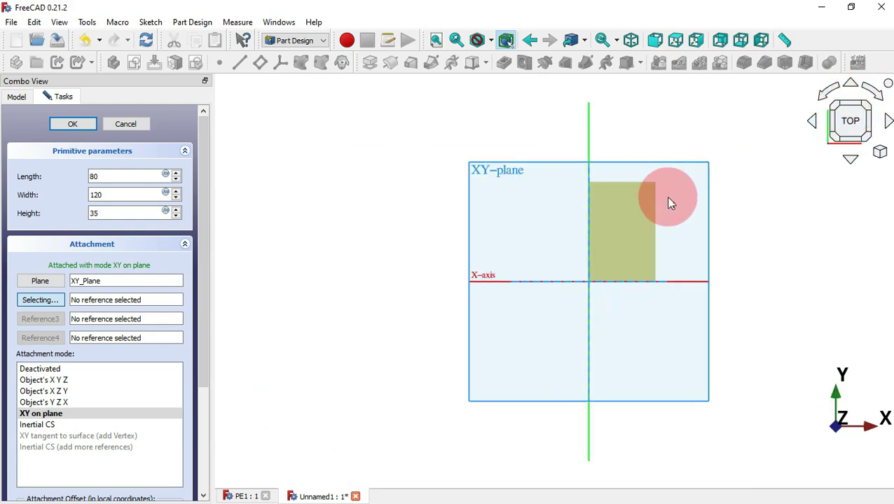
pyautogui.scroll(3, 667, 198)
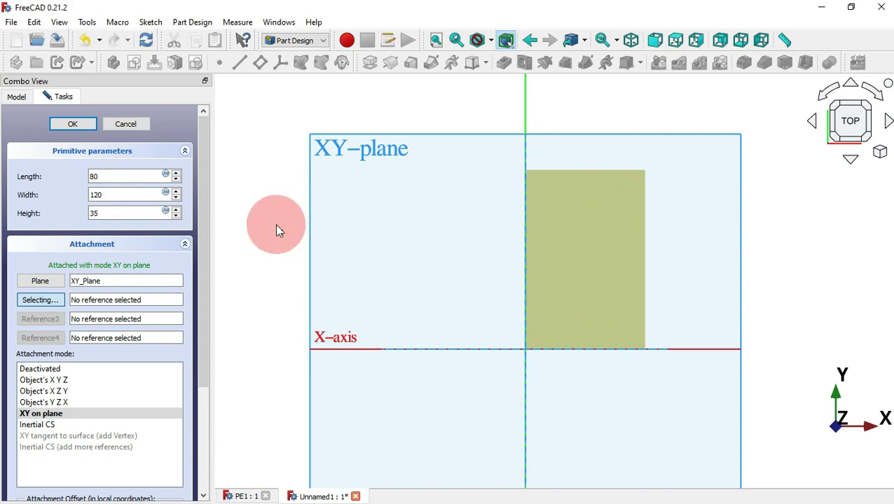
# Set the box's attachment offset to -40 mm in the x-direction and -60 mm in the y-direction.
pyautogui.moveTo(204, 161); pyautogui.dragTo(202, 315)
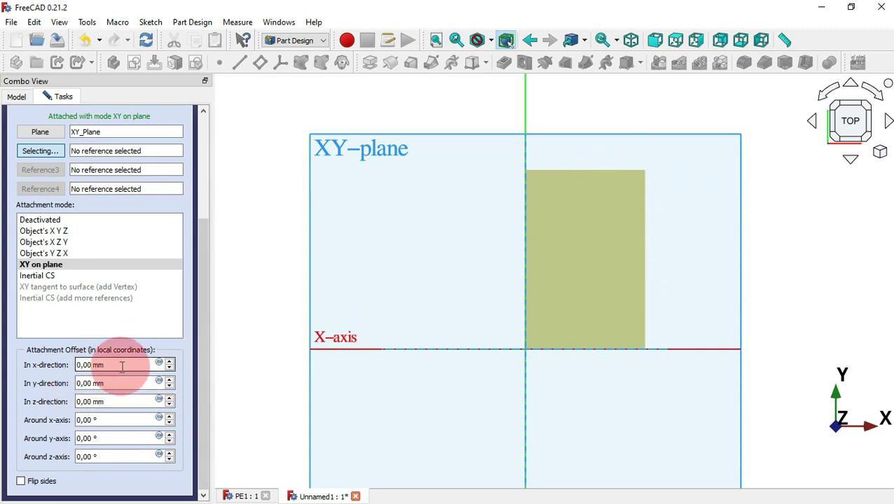
pyautogui.moveTo(122, 364); pyautogui.dragTo(56, 363)
pyautogui.write('40')
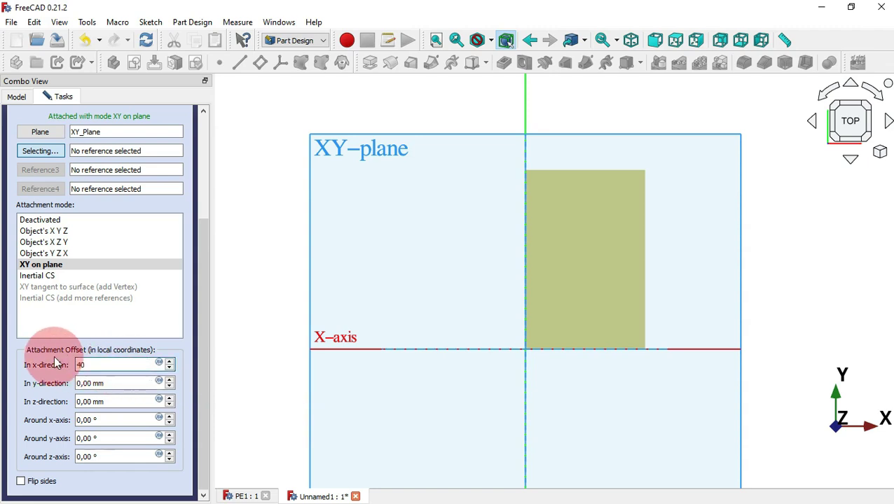
pyautogui.moveTo(126, 383); pyautogui.dragTo(68, 383)
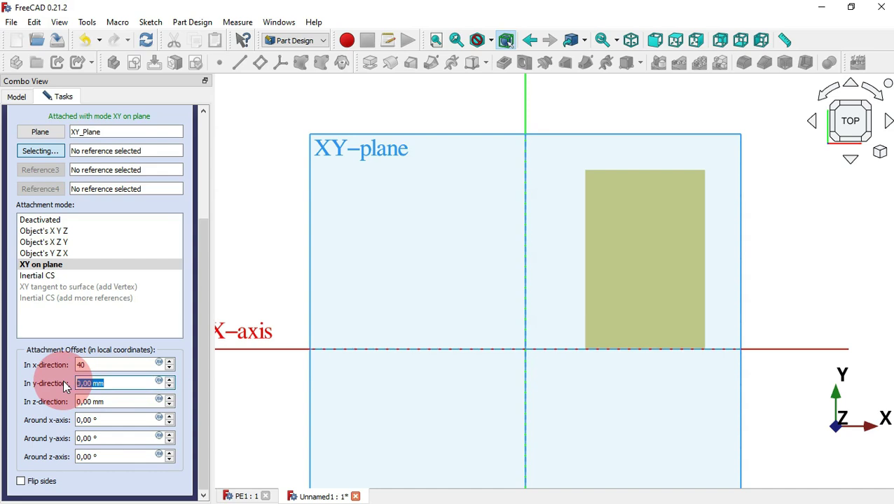
pyautogui.moveTo(105, 365); pyautogui.dragTo(45, 365)
pyautogui.write('-40')
pyautogui.click(115, 384)
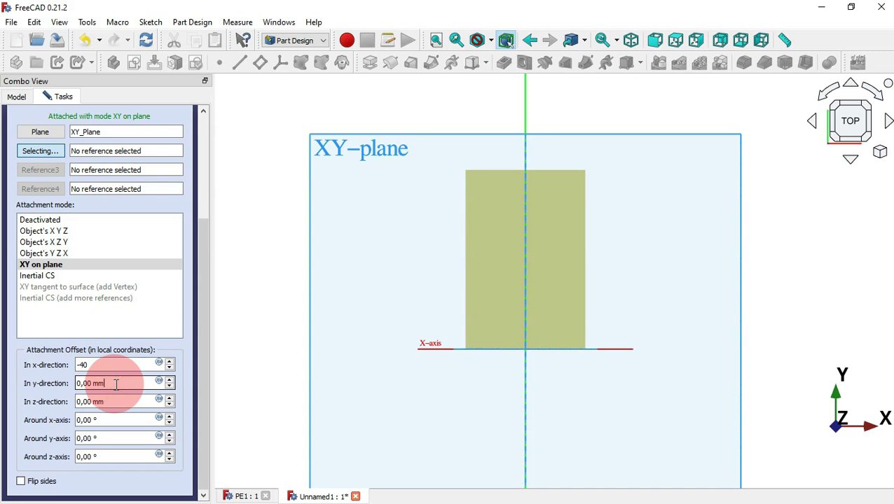
pyautogui.moveTo(115, 383); pyautogui.dragTo(26, 384)
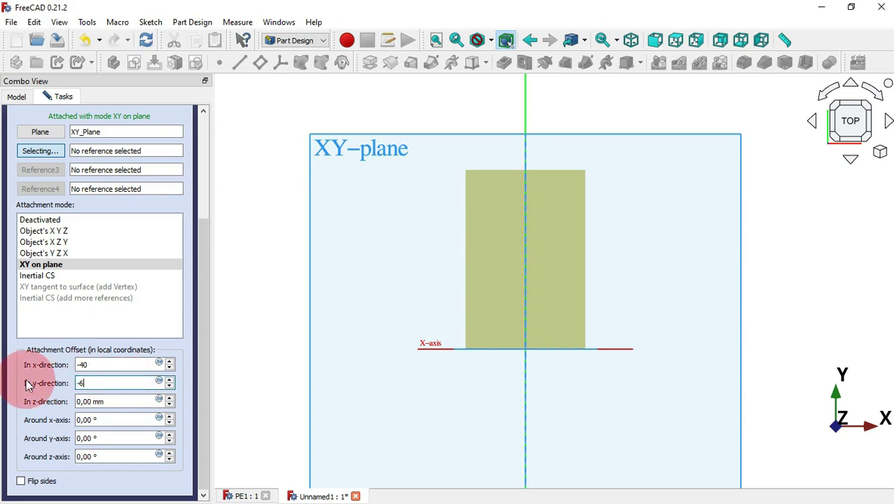
# Set the box's attachment offset in the z-direction to -35/2 mm and finish the box.
pyautogui.click(115, 402)
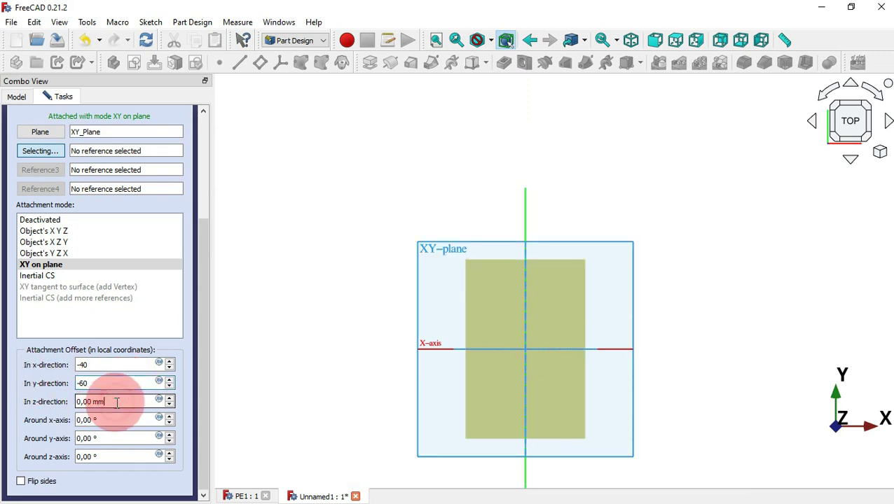
pyautogui.press('0')
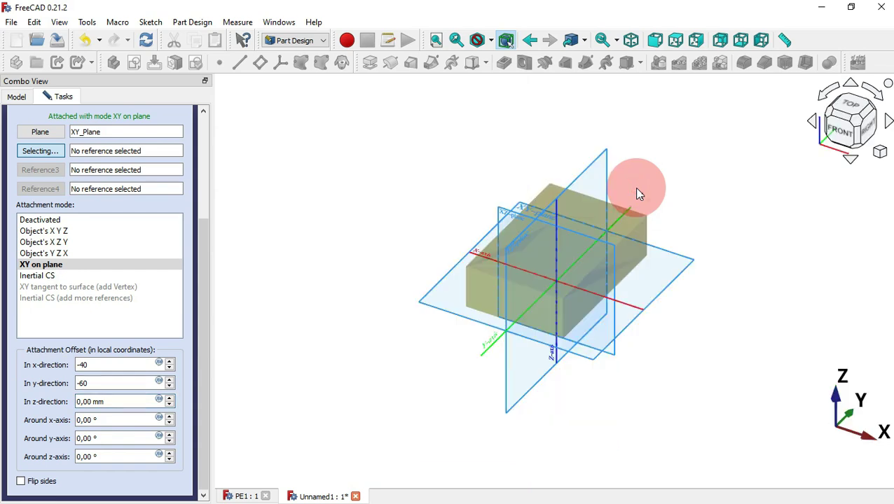
pyautogui.click(870, 131)
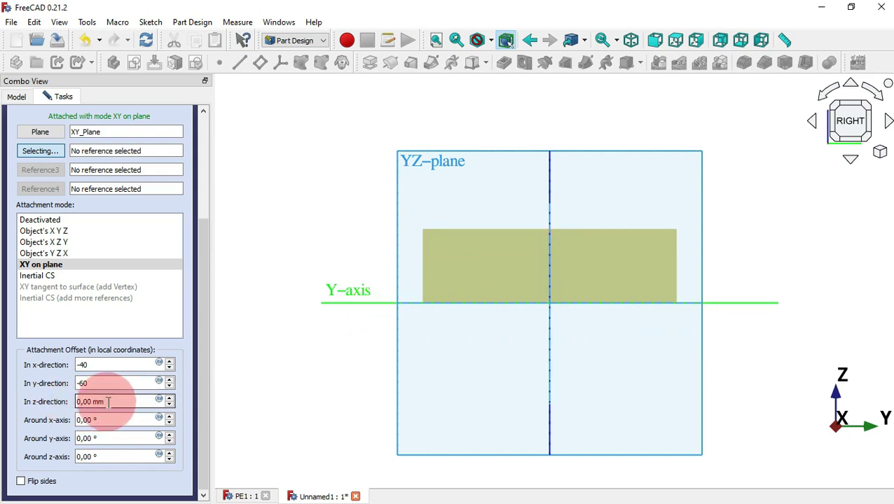
pyautogui.moveTo(118, 401); pyautogui.dragTo(31, 401)
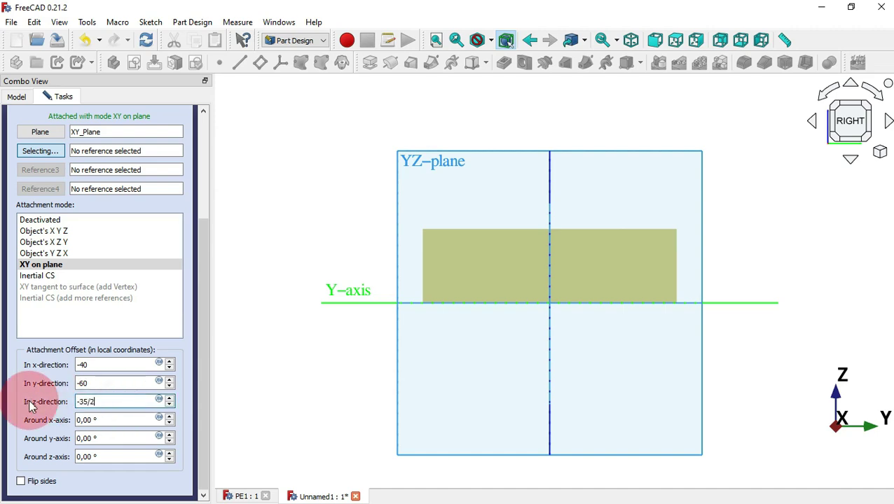
pyautogui.click(372, 339)
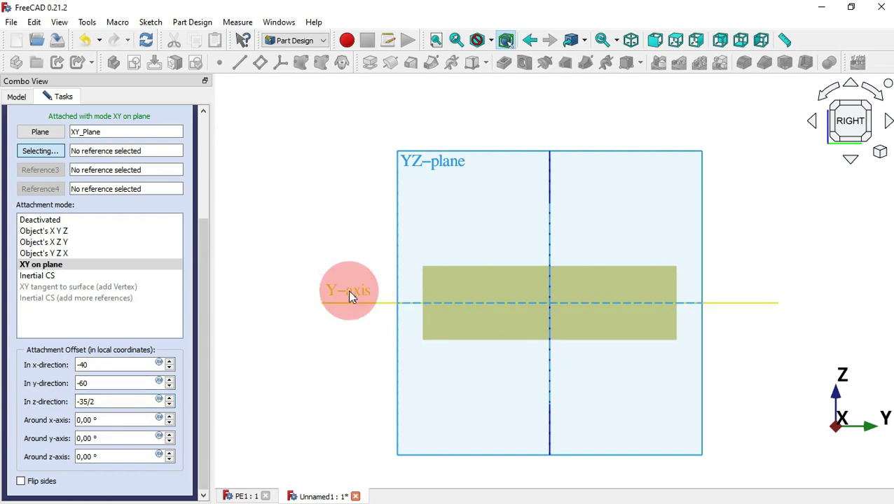
pyautogui.moveTo(201, 305); pyautogui.dragTo(198, 124)
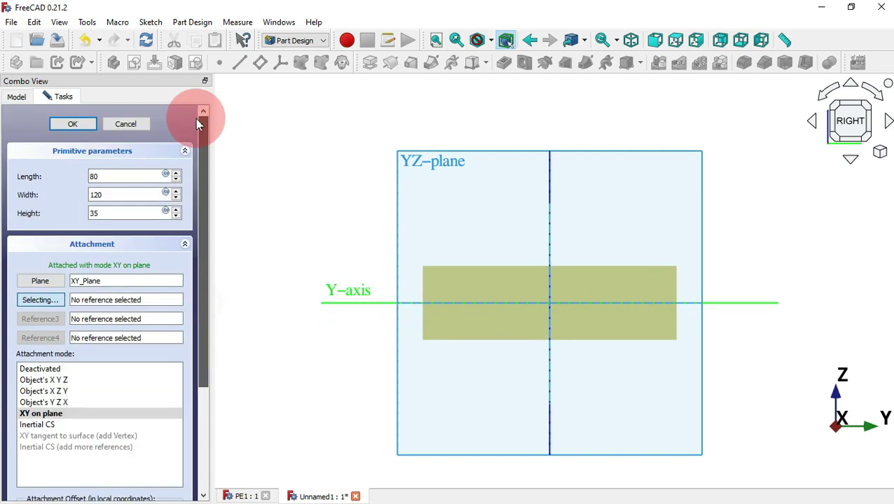
pyautogui.click(81, 124)
pyautogui.click(348, 186)
pyautogui.press('0')
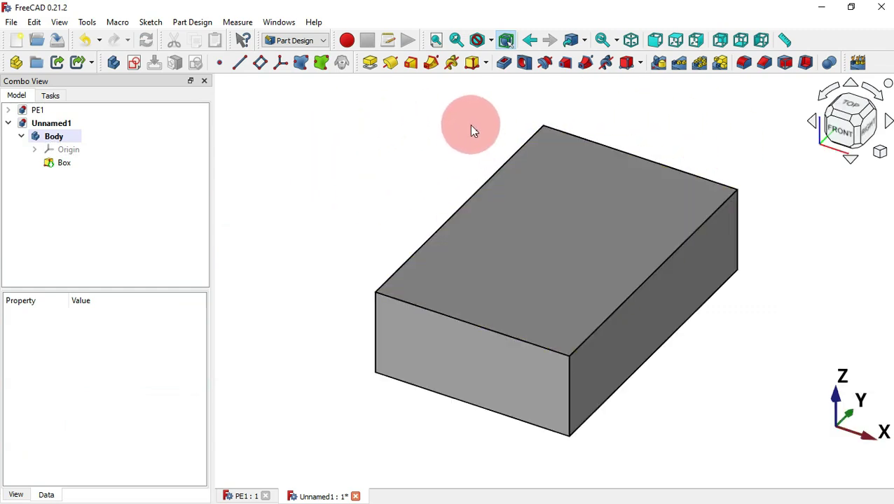
# Fillet the eight box edges that do not border the front face with a radius of 8 mm.
pyautogui.click(435, 152)
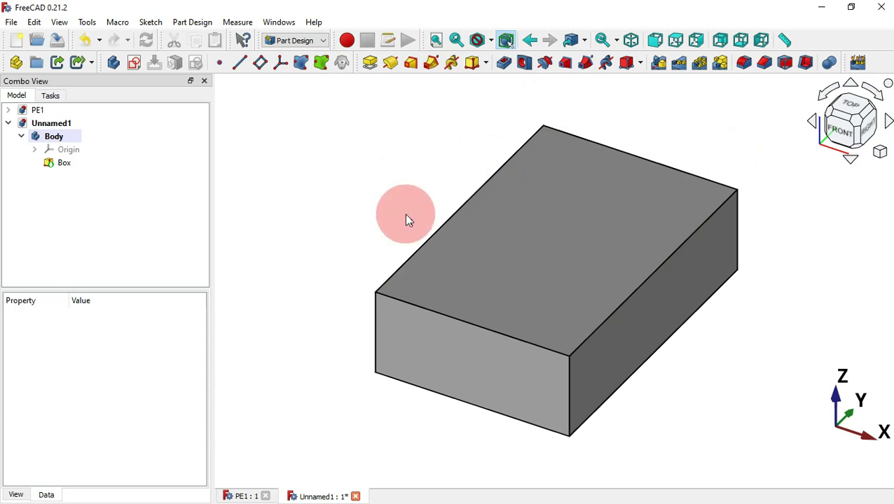
pyautogui.click(243, 494)
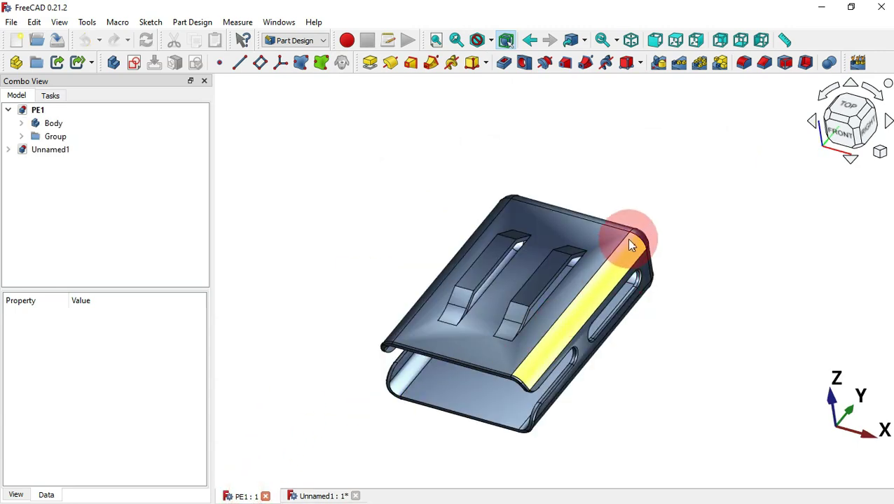
pyautogui.click(324, 494)
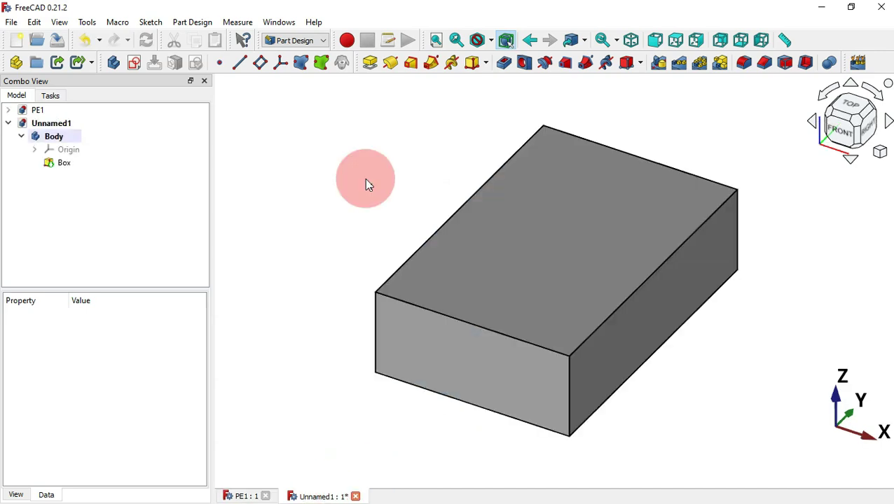
pyautogui.click(466, 200)
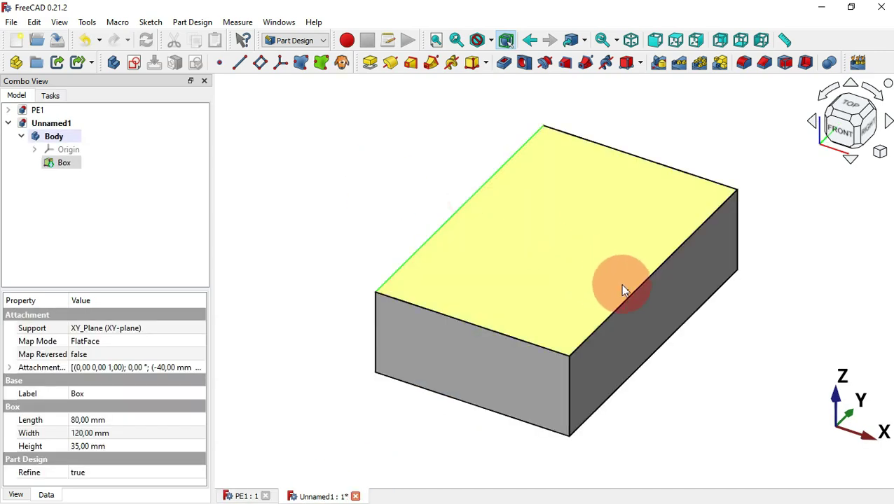
pyautogui.keyDown('ctrl'); pyautogui.click(629, 292); pyautogui.keyUp('ctrl')
pyautogui.keyDown('ctrl'); pyautogui.click(691, 175); pyautogui.keyUp('ctrl')
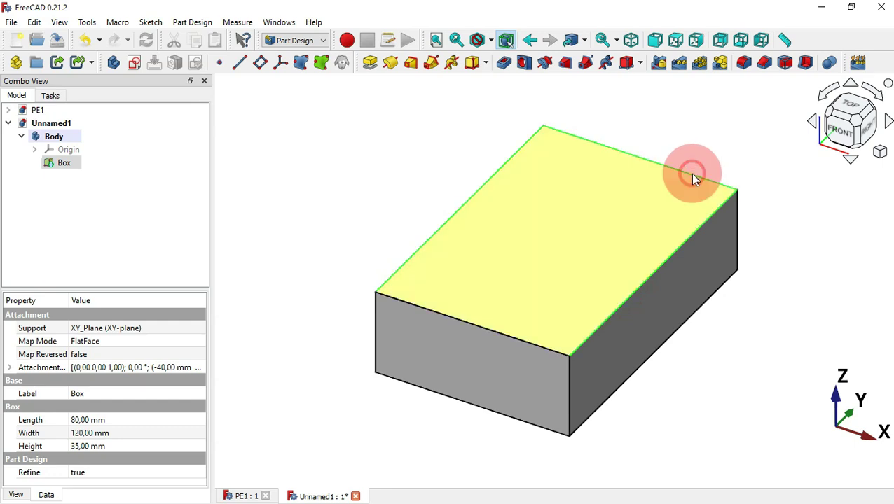
pyautogui.keyDown('ctrl'); pyautogui.click(736, 233); pyautogui.keyUp('ctrl')
pyautogui.keyDown('ctrl'); pyautogui.click(706, 303); pyautogui.keyUp('ctrl')
pyautogui.moveTo(827, 300); pyautogui.dragTo(433, 234, button='middle')
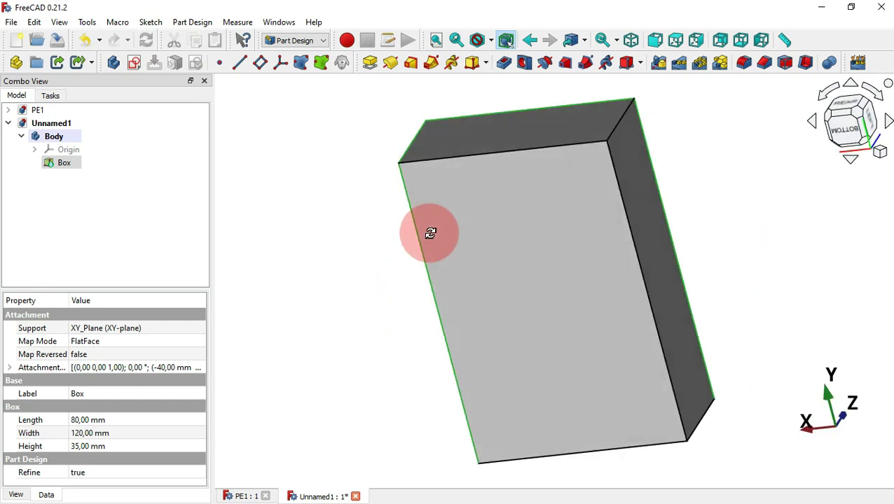
pyautogui.keyDown('ctrl'); pyautogui.click(619, 133); pyautogui.keyUp('ctrl')
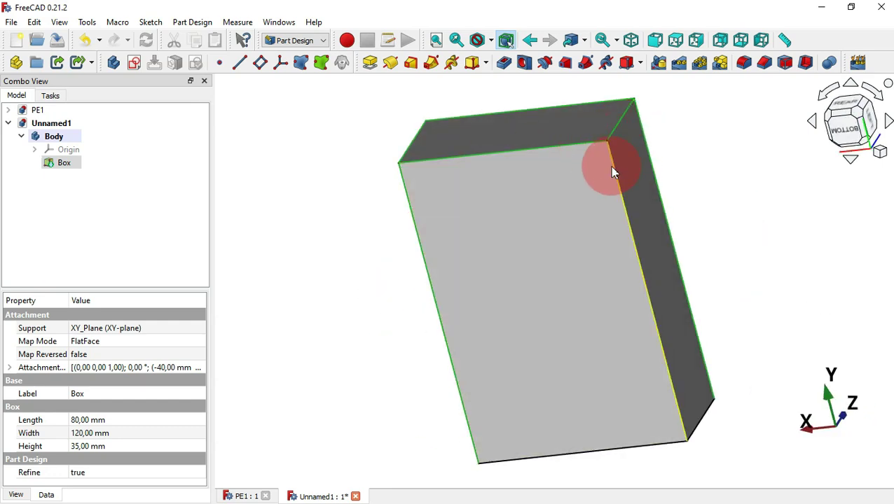
pyautogui.click(753, 70)
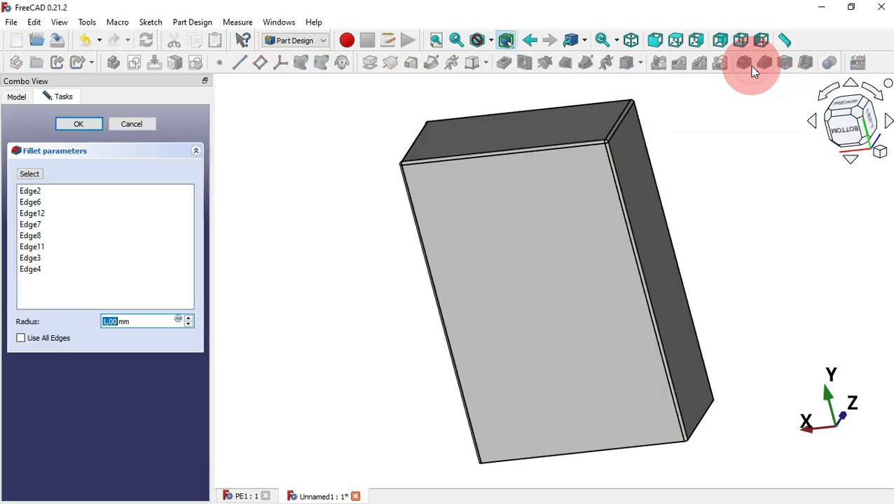
pyautogui.moveTo(163, 322); pyautogui.dragTo(42, 318)
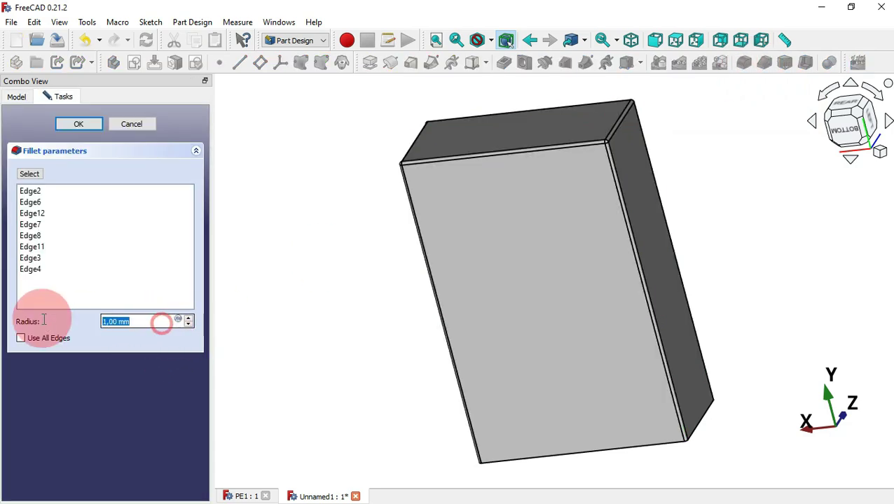
pyautogui.write('8')
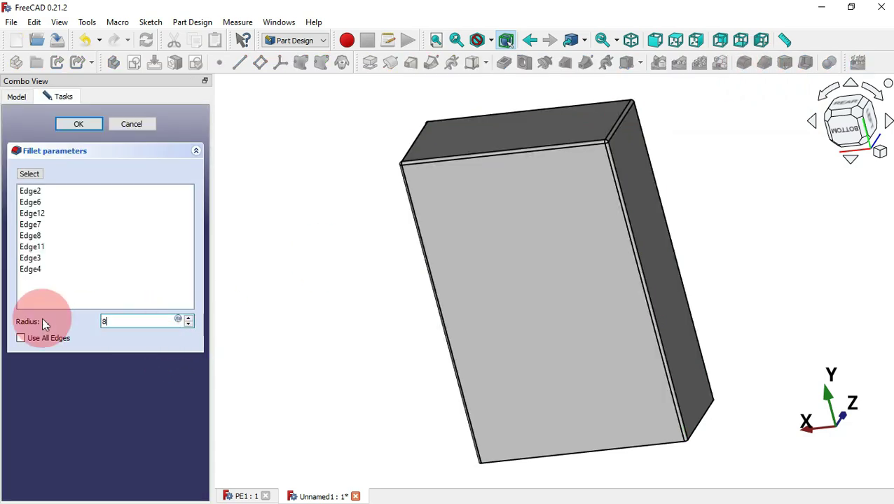
pyautogui.click(80, 125)
pyautogui.press('0')
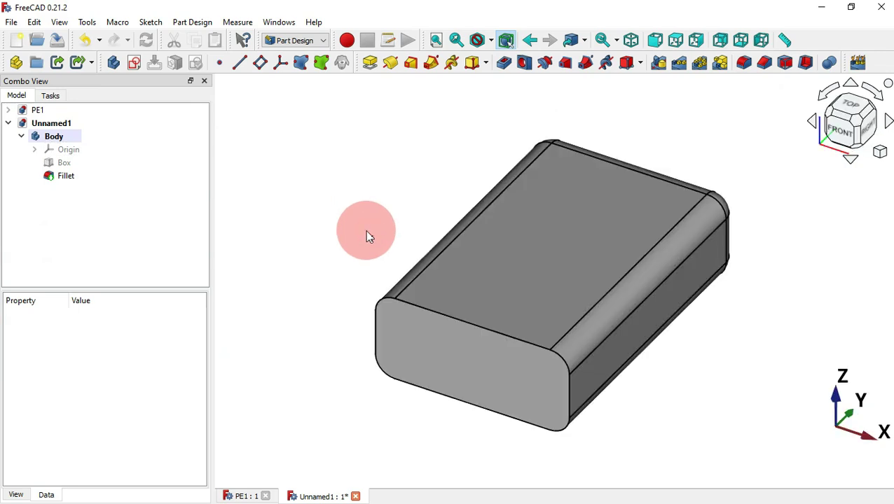
# Try to hollow the filleted box through its front face with a 2.25 mm Thickness made inwards.
pyautogui.hotkey('ctrl', 'Tab')
pyautogui.moveTo(527, 403); pyautogui.dragTo(517, 339)
pyautogui.hotkey('ctrl', 'Tab')
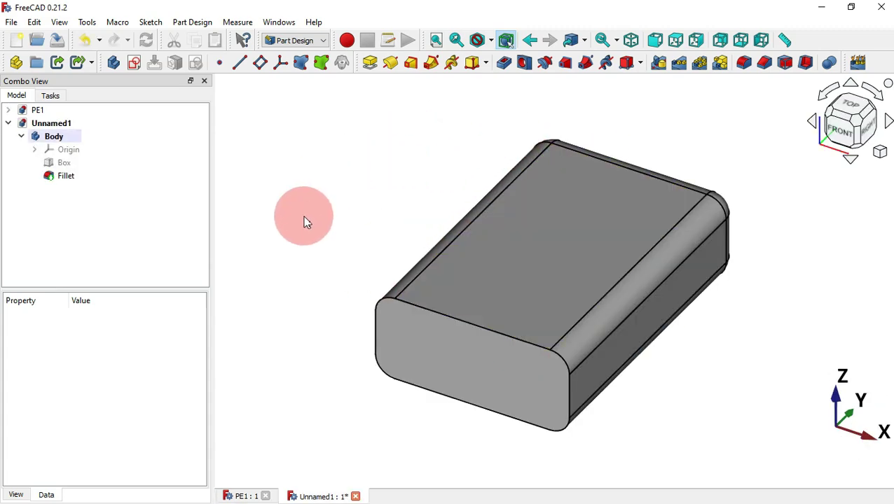
pyautogui.click(456, 351)
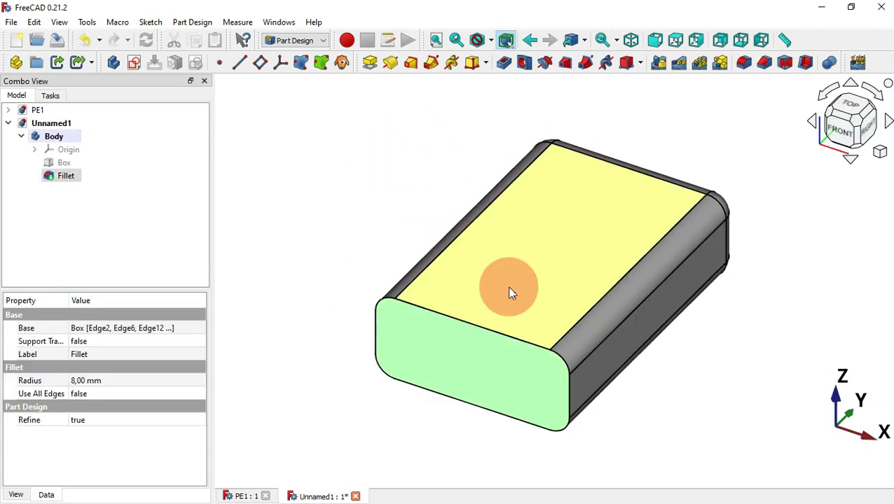
pyautogui.click(806, 63)
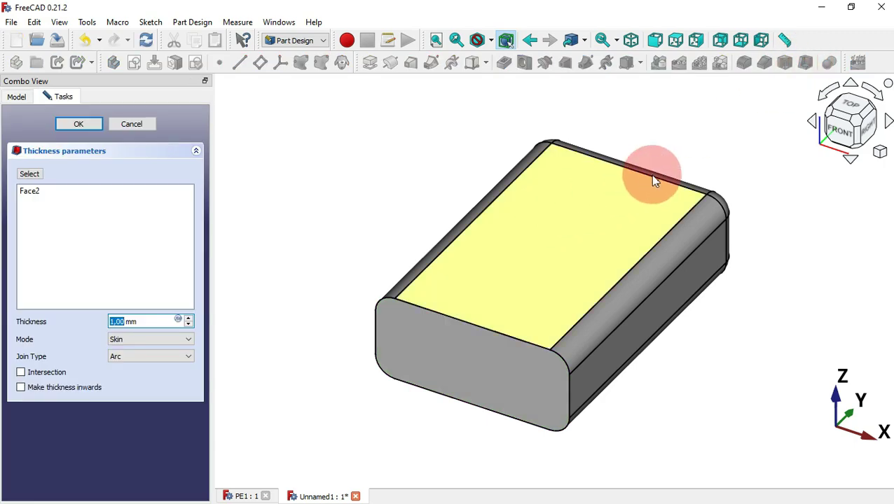
pyautogui.moveTo(697, 157); pyautogui.dragTo(572, 200, button='middle')
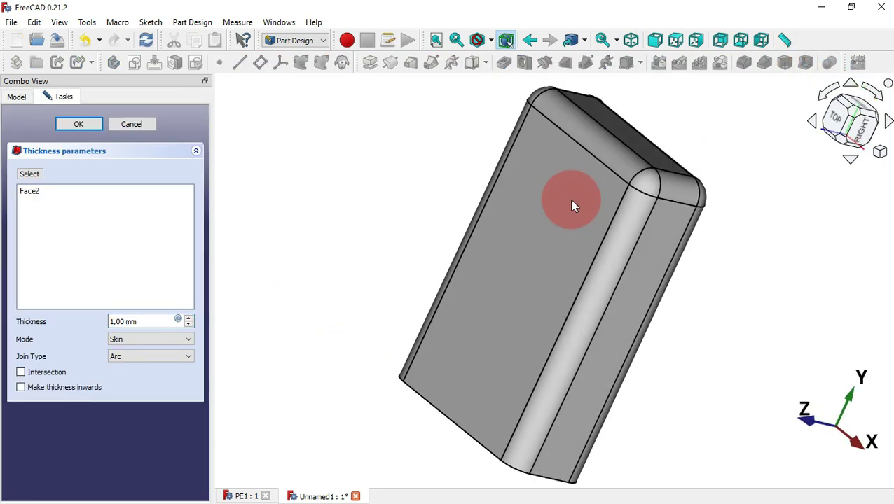
pyautogui.press('0')
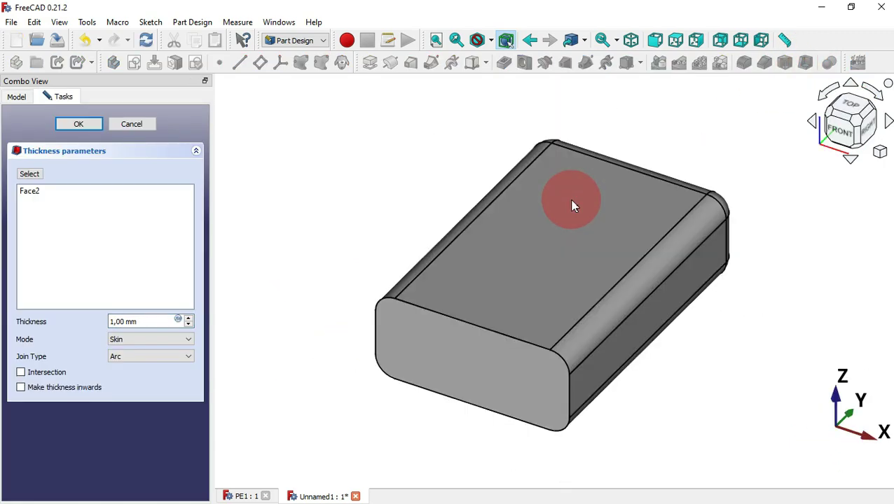
pyautogui.tripleClick(150, 322)
pyautogui.write('2.25')
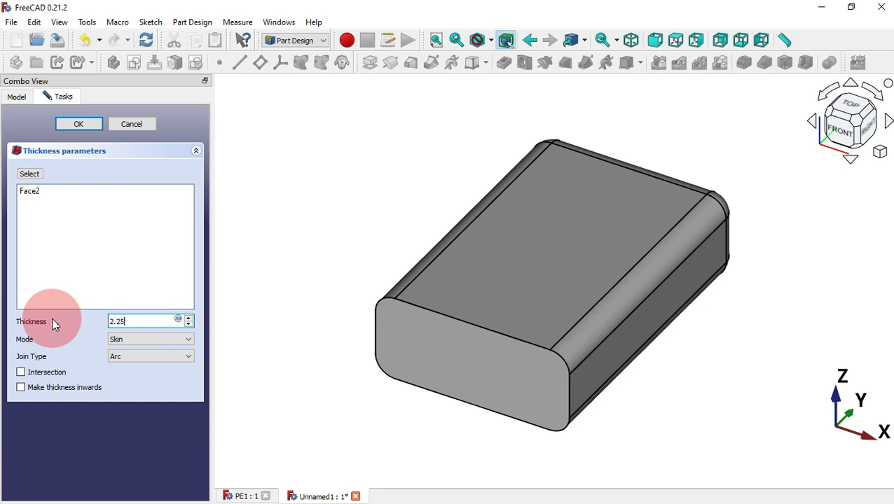
pyautogui.click(88, 389)
pyautogui.moveTo(301, 280); pyautogui.dragTo(309, 309)
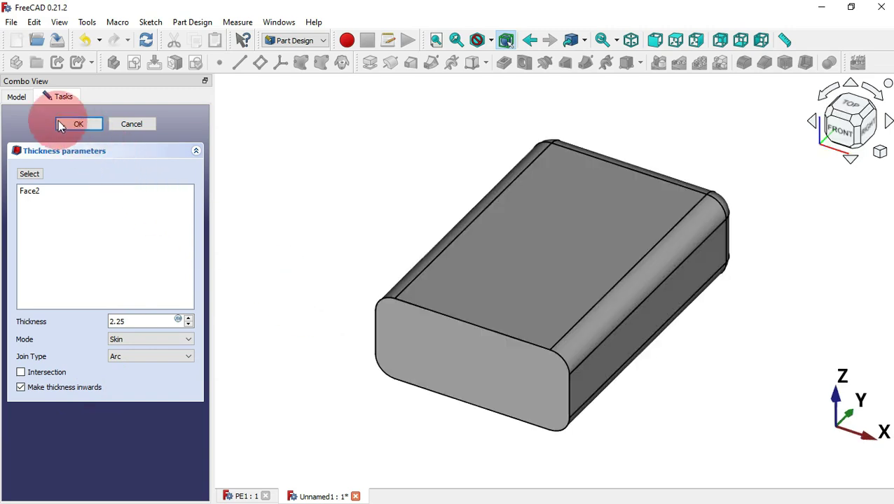
pyautogui.click(79, 125)
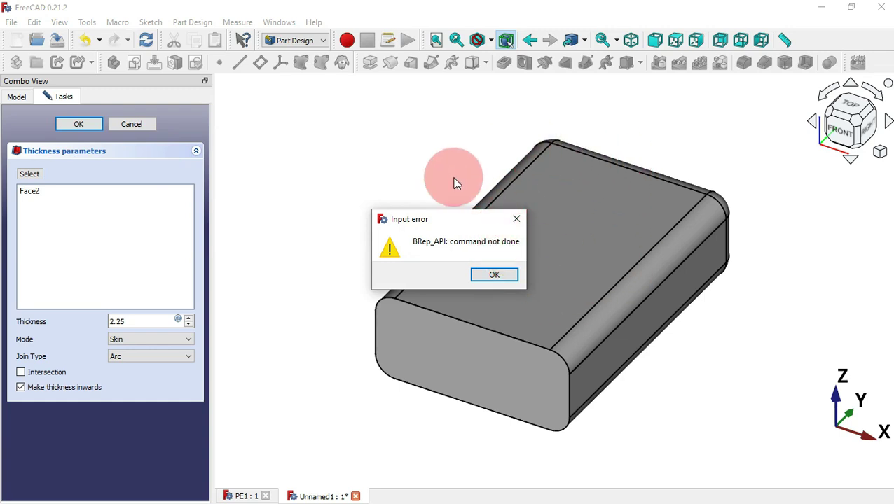
pyautogui.click(517, 225)
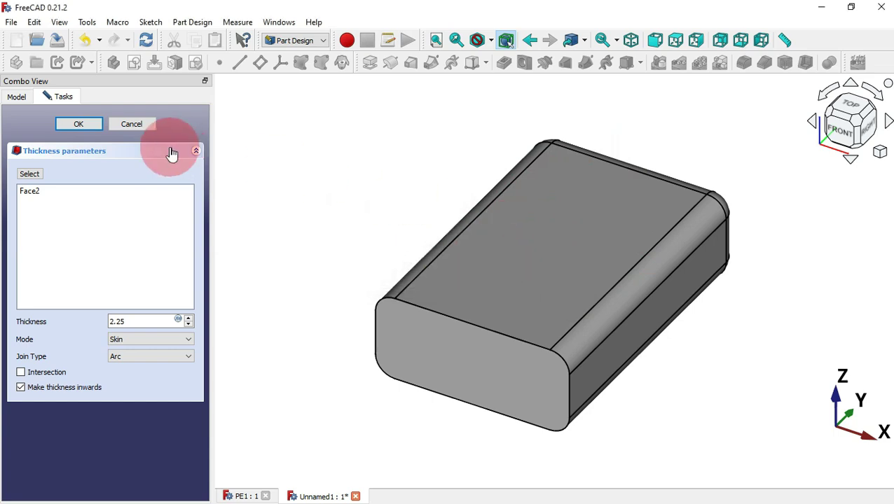
pyautogui.click(132, 124)
pyautogui.click(128, 200)
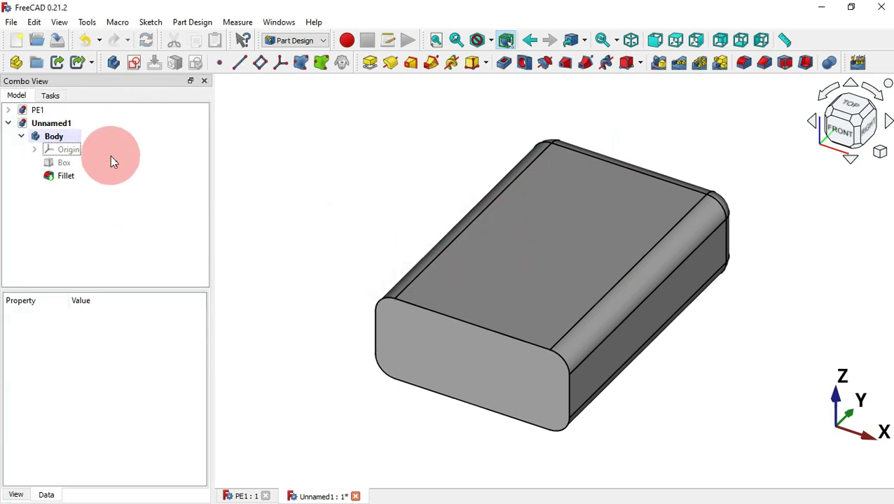
# Undo the fillet, the additive box and the deletion of the pad and its sketch.
pyautogui.click(85, 41)
pyautogui.click(85, 42)
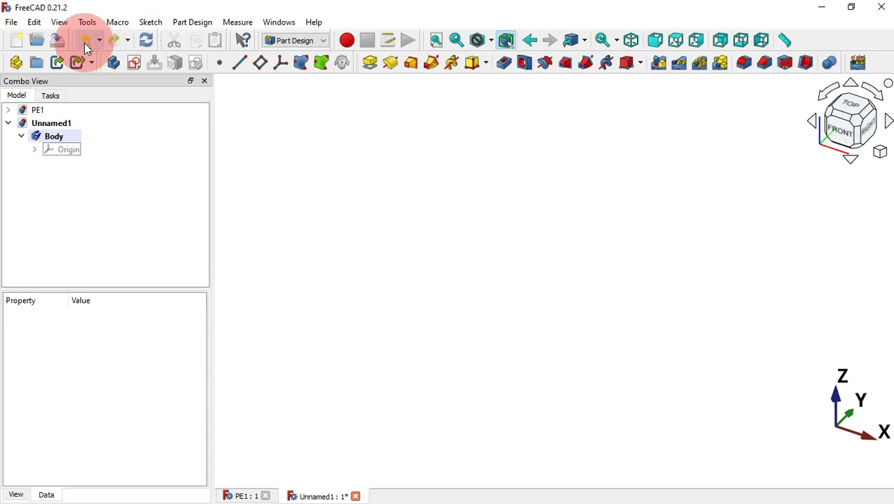
pyautogui.click(85, 42)
pyautogui.click(84, 42)
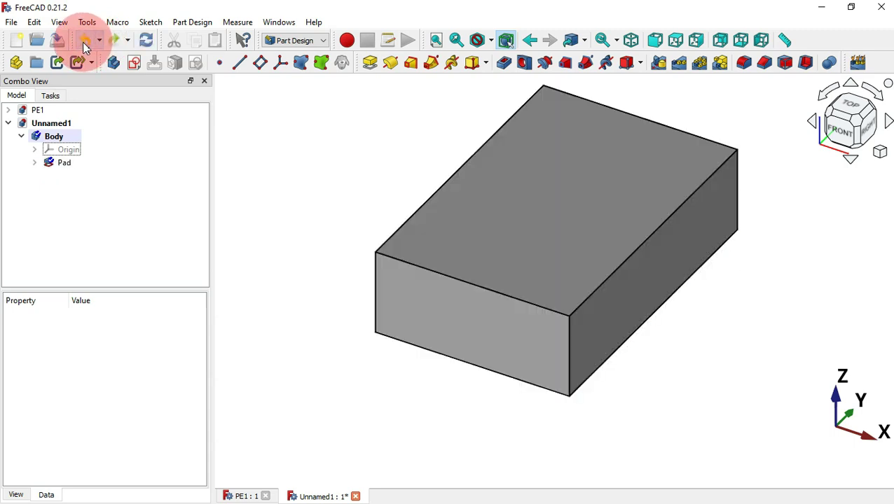
# Fillet the padded block's eight edges that do not border the front face with a radius of 8 mm.
pyautogui.click(323, 223)
pyautogui.click(806, 362)
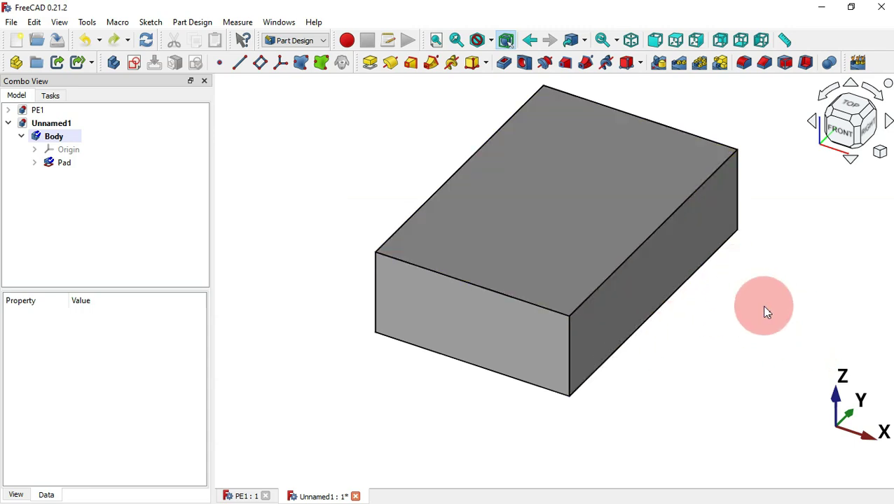
pyautogui.click(659, 232)
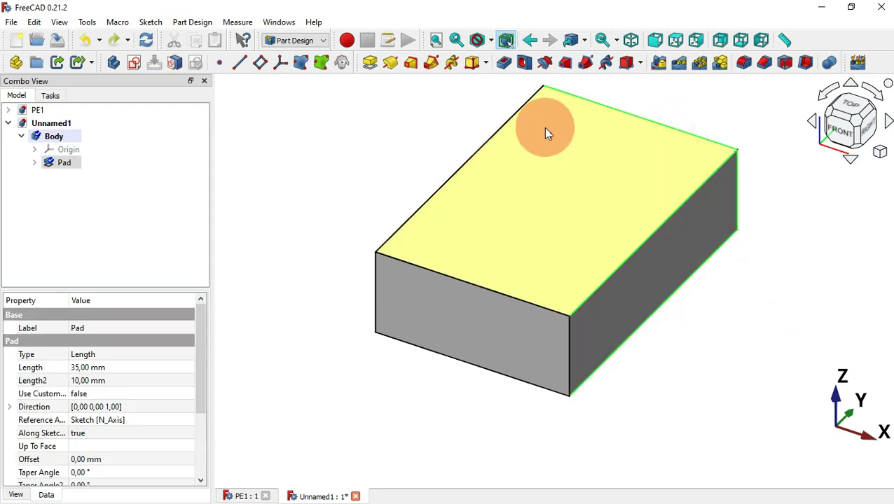
pyautogui.moveTo(515, 120); pyautogui.dragTo(614, 164, button='middle')
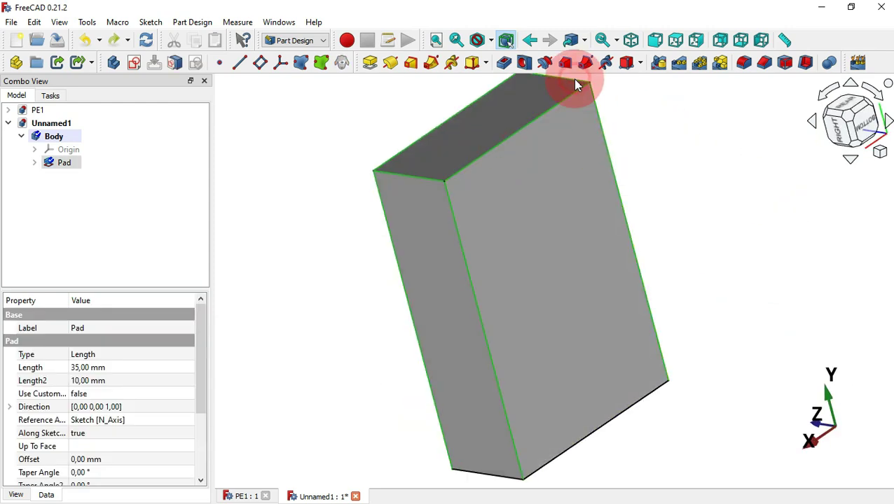
pyautogui.click(746, 64)
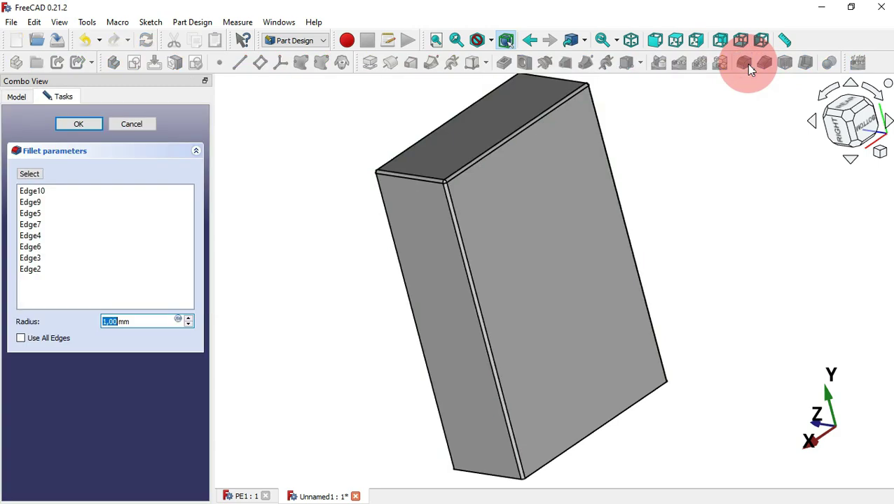
pyautogui.write('8')
pyautogui.press('Return')
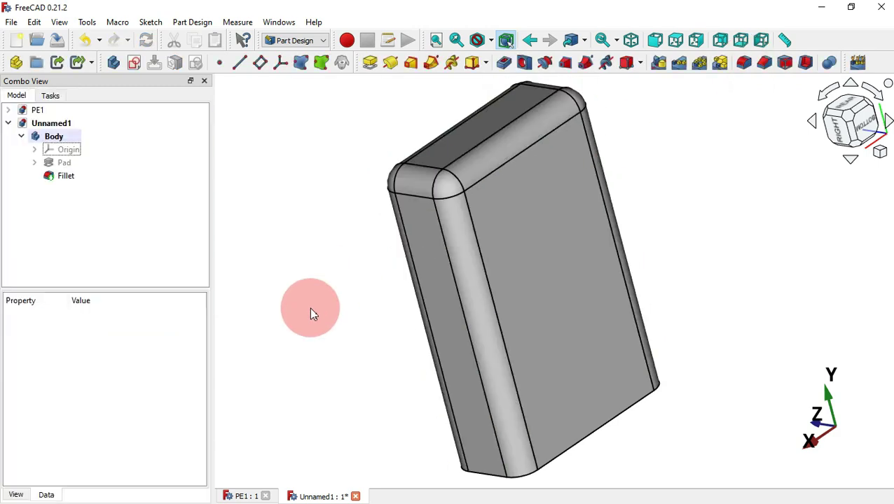
# Hollow the filleted block through its front face with a 2.25 mm Thickness made inwards.
pyautogui.press('0')
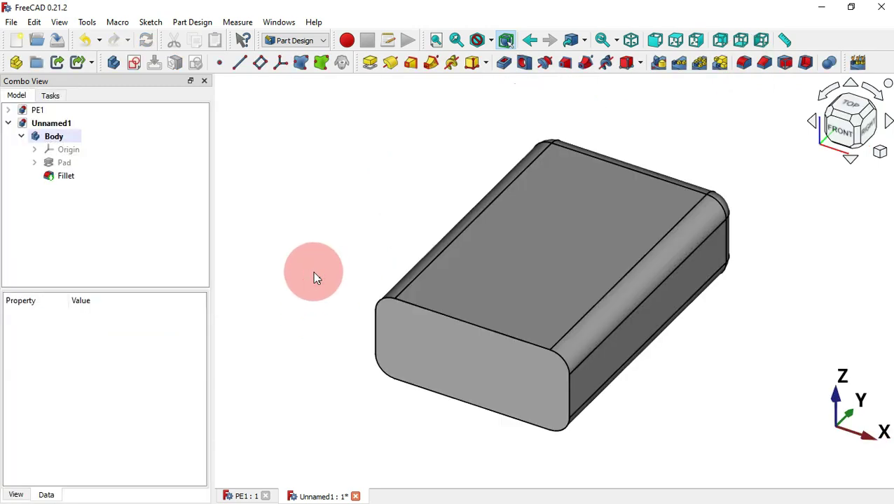
pyautogui.click(441, 354)
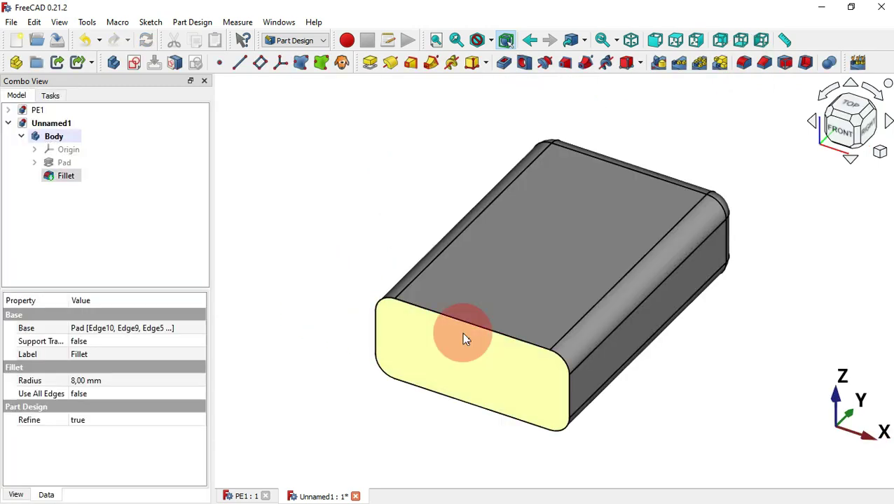
pyautogui.click(787, 66)
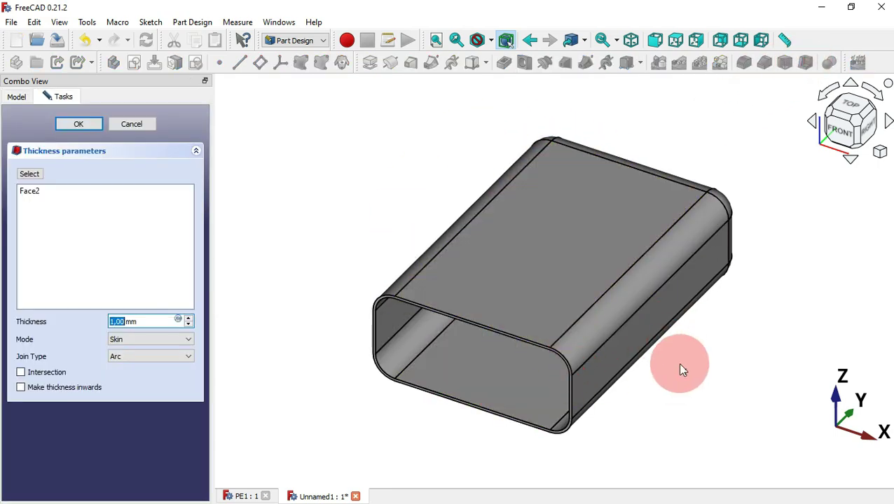
pyautogui.click(512, 385)
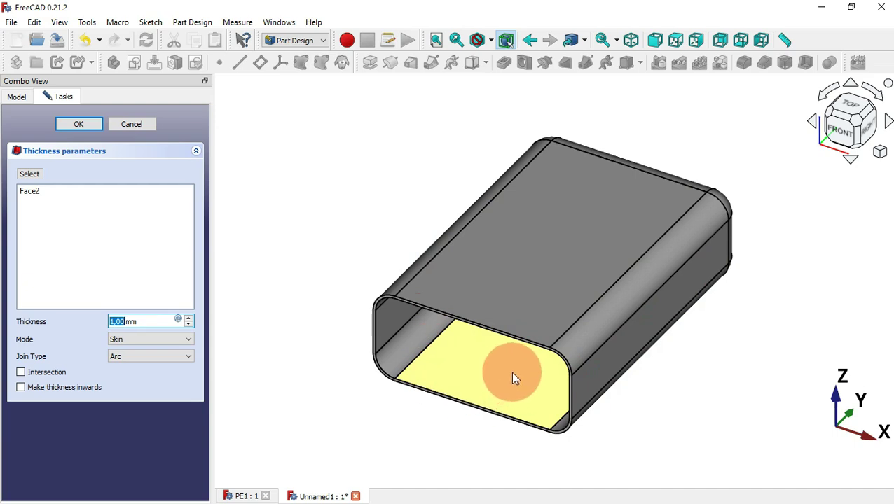
pyautogui.click(77, 389)
pyautogui.moveTo(161, 320); pyautogui.dragTo(55, 318)
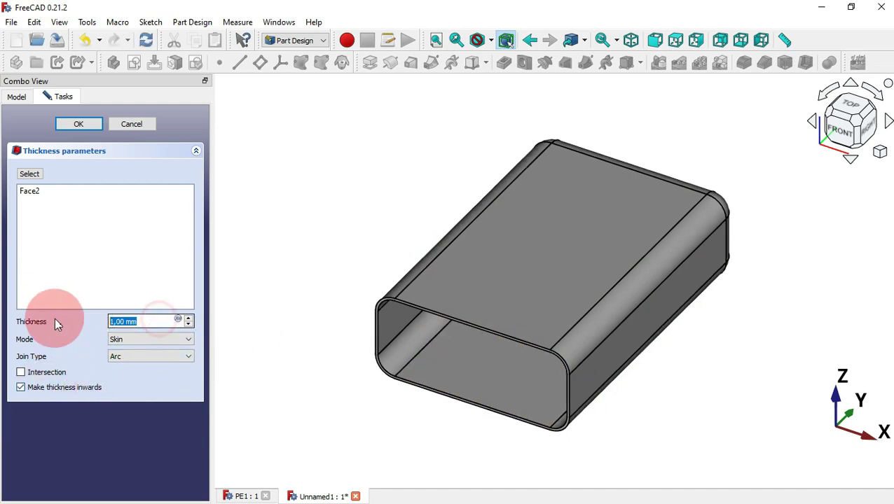
pyautogui.write('2.25')
pyautogui.click(274, 218)
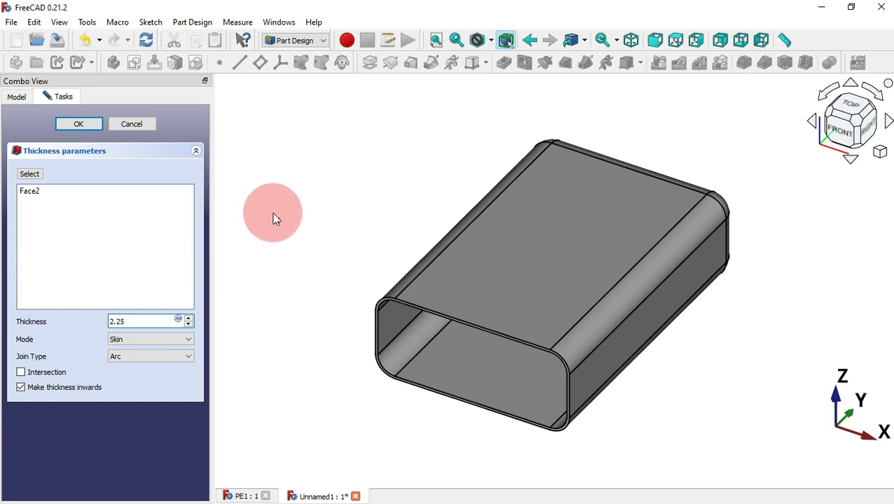
pyautogui.click(99, 126)
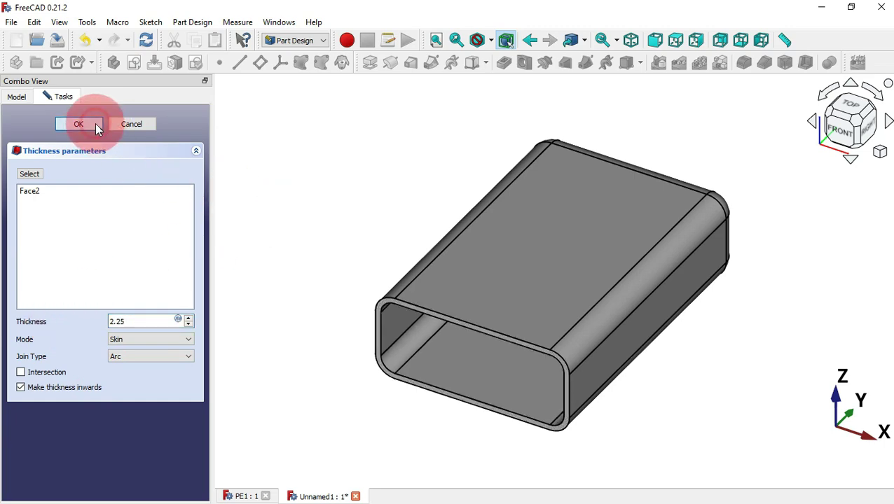
pyautogui.click(348, 222)
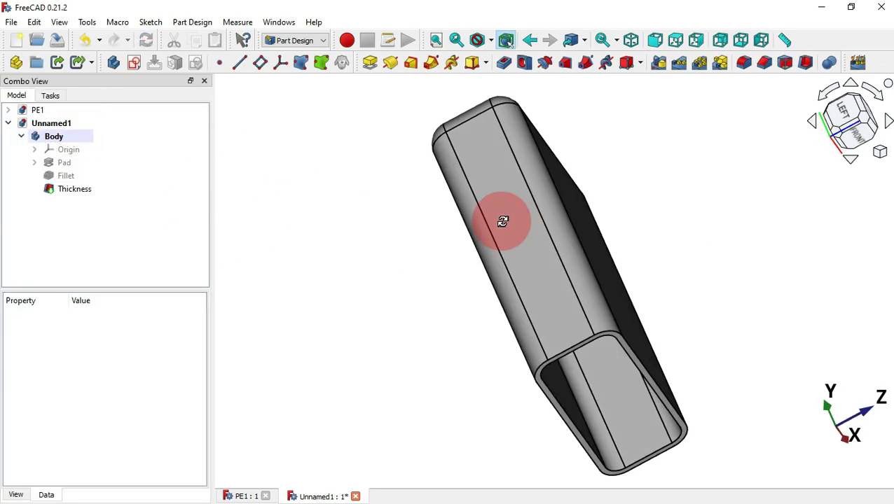
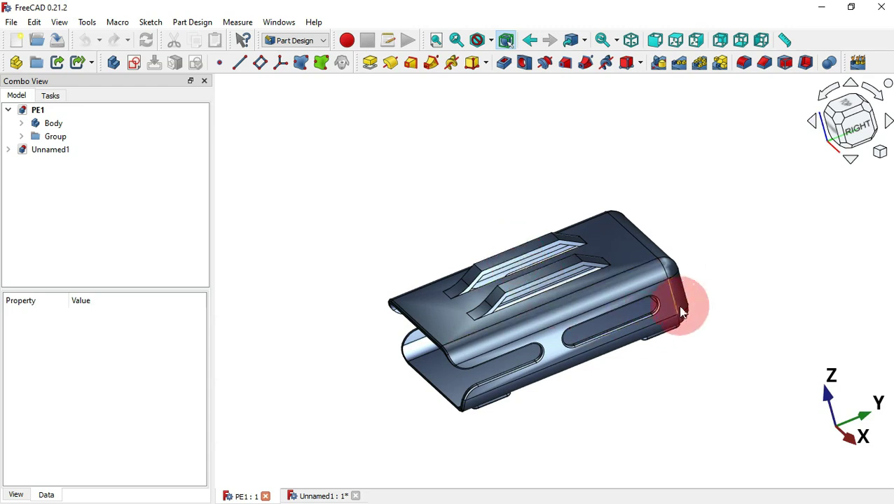
# Start a sketch on the sleeve's right side face and project its front vertical edge as external geometry.
pyautogui.hotkey('ctrl', 'Tab')
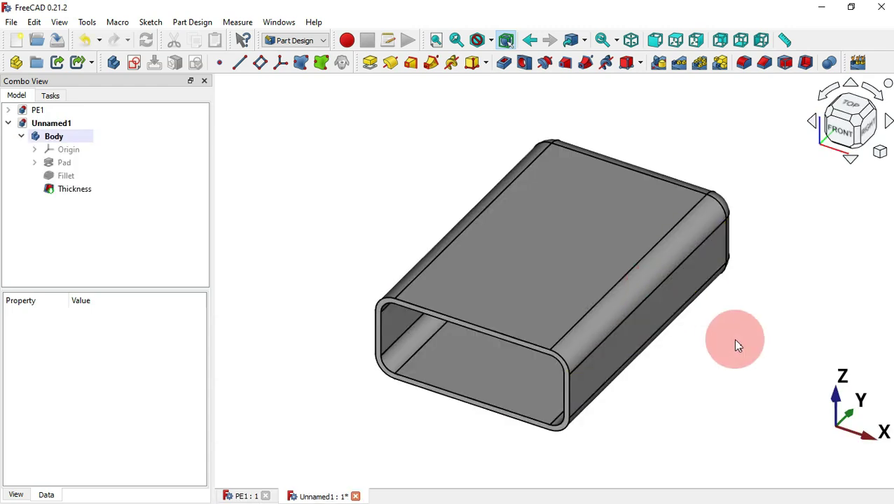
pyautogui.click(642, 331)
pyautogui.click(134, 63)
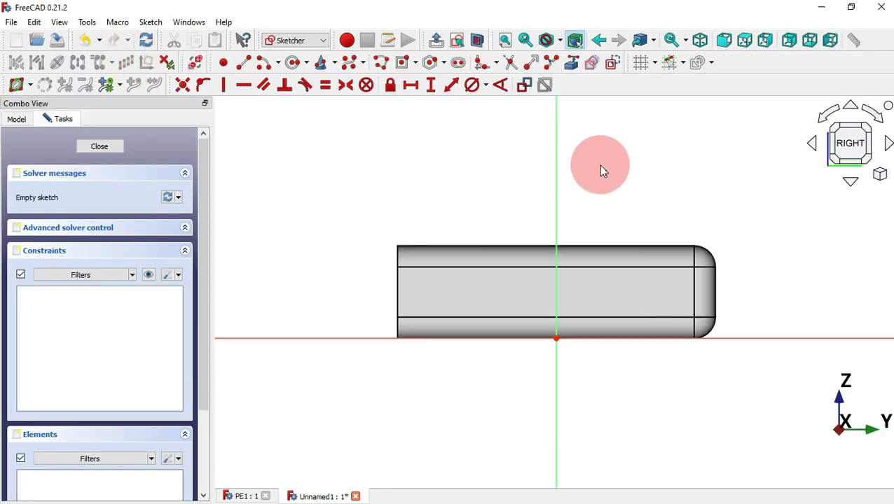
pyautogui.scroll(2, 536, 159)
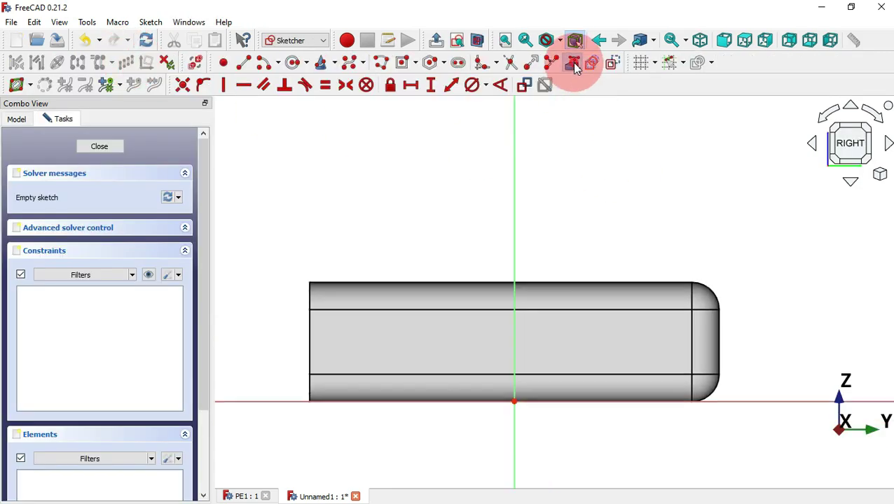
pyautogui.click(573, 64)
pyautogui.click(312, 344)
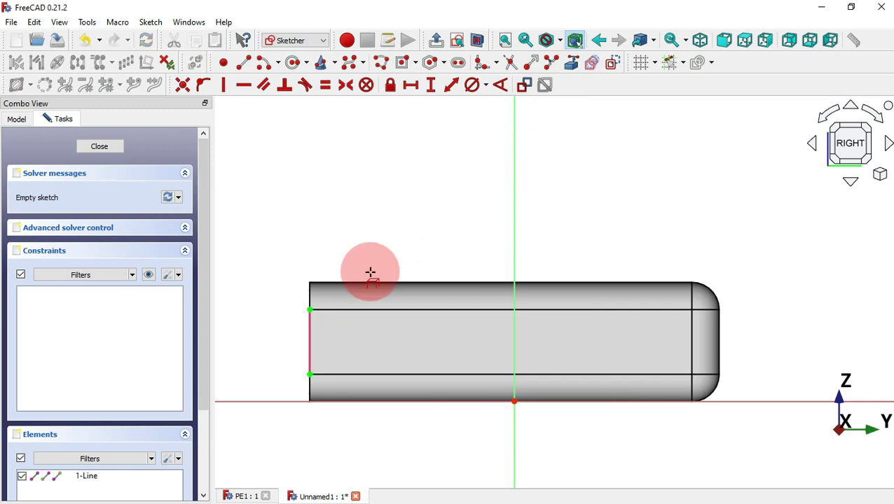
# Sketch two horizontal slots, one about 21 mm between centres starting on the projected front edge, and a longer one starting on the vertical axis.
pyautogui.click(459, 64)
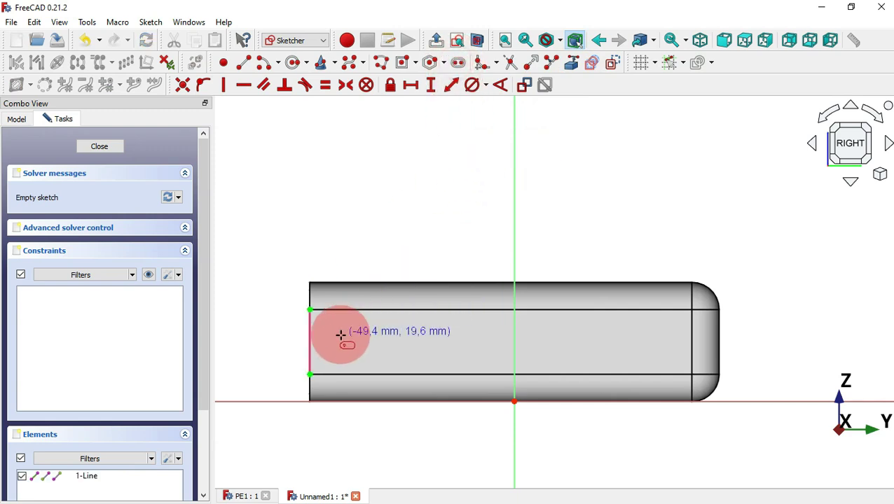
pyautogui.click(310, 339)
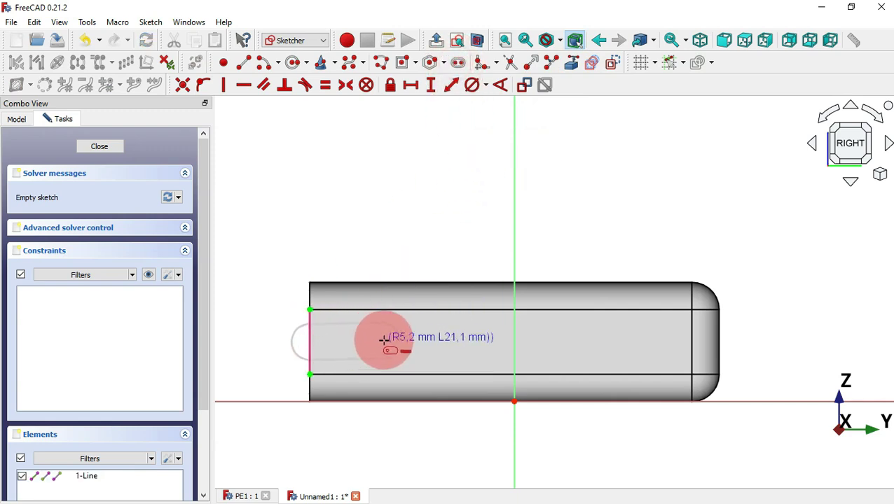
pyautogui.click(386, 344)
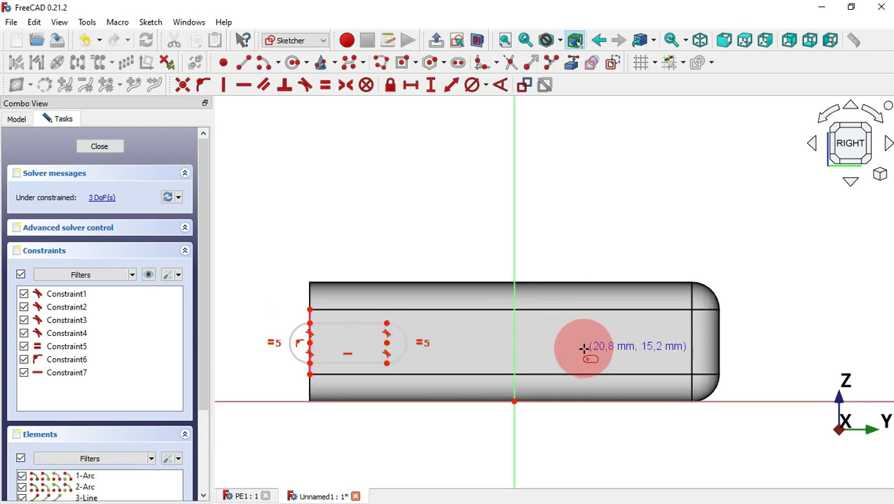
pyautogui.click(515, 340)
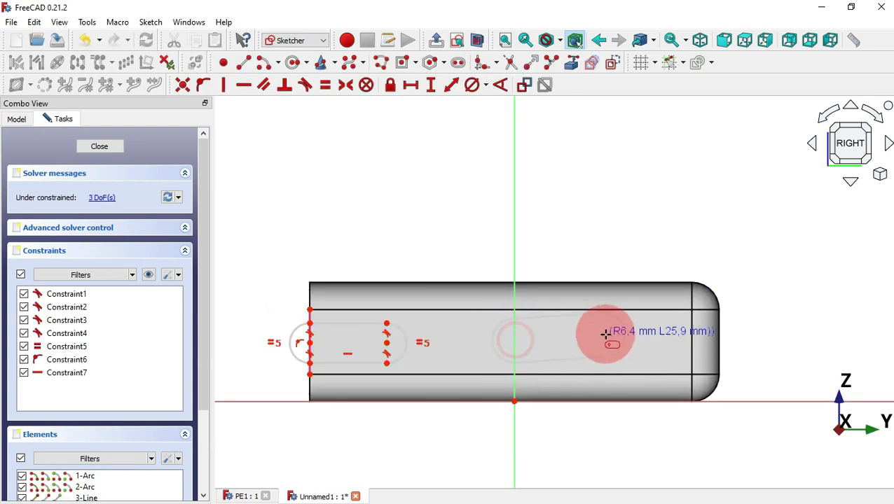
pyautogui.click(636, 342)
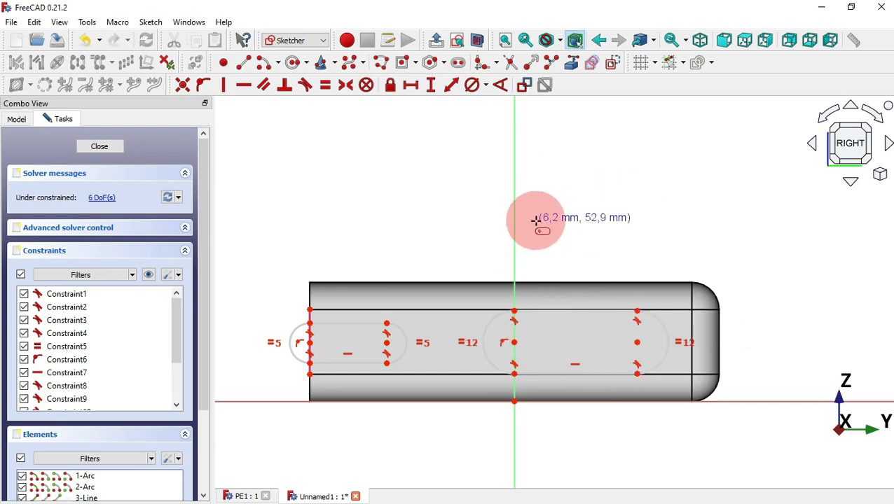
# Constrain the two slots to equal arc radii and equal straight-side lengths.
pyautogui.click(324, 85)
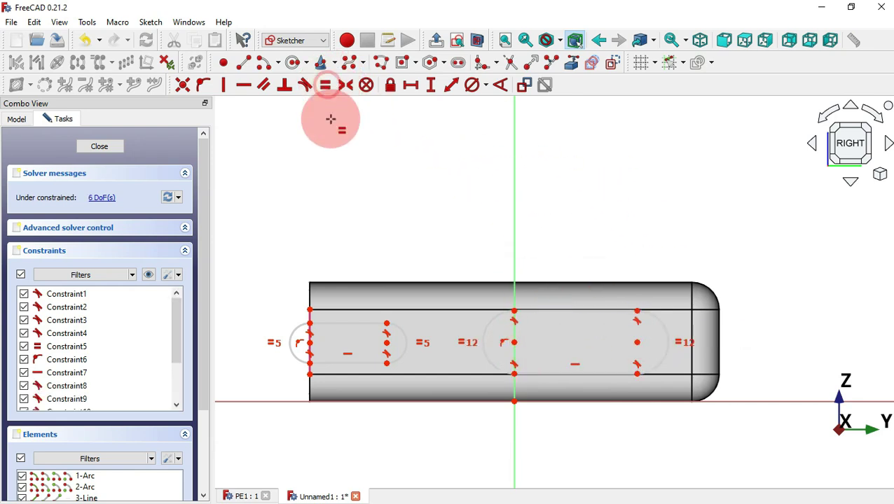
pyautogui.click(404, 337)
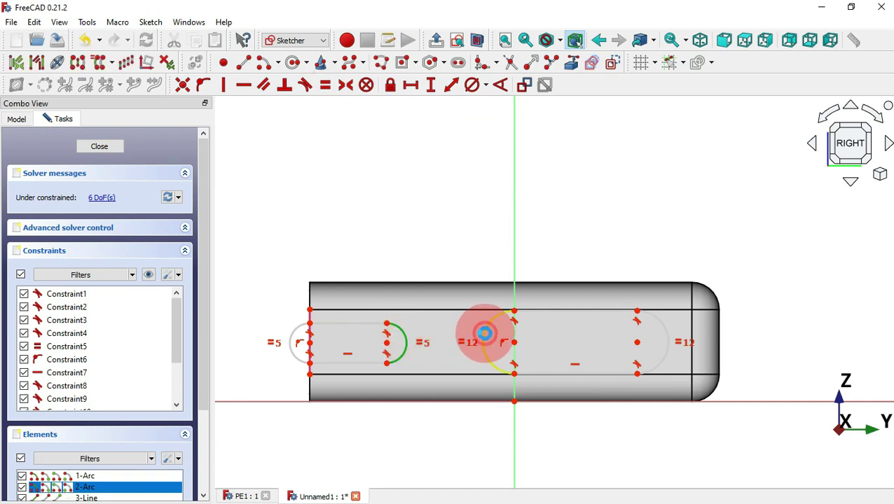
pyautogui.click(484, 334)
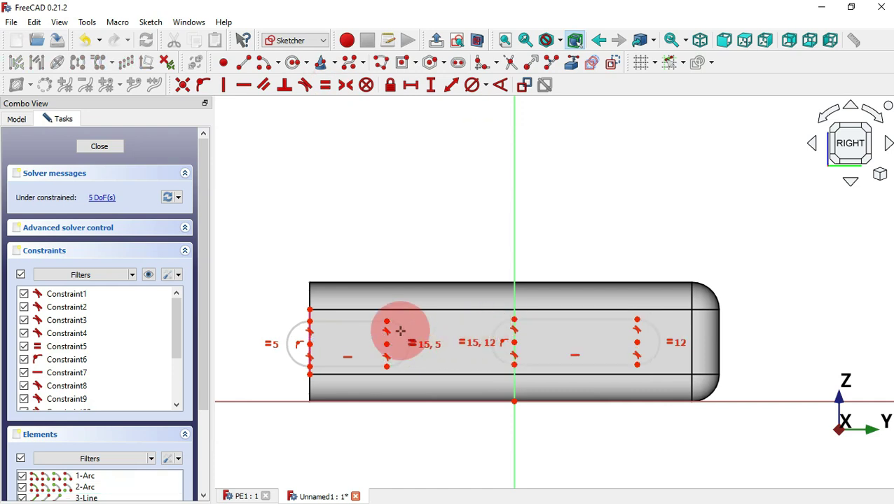
pyautogui.click(589, 319)
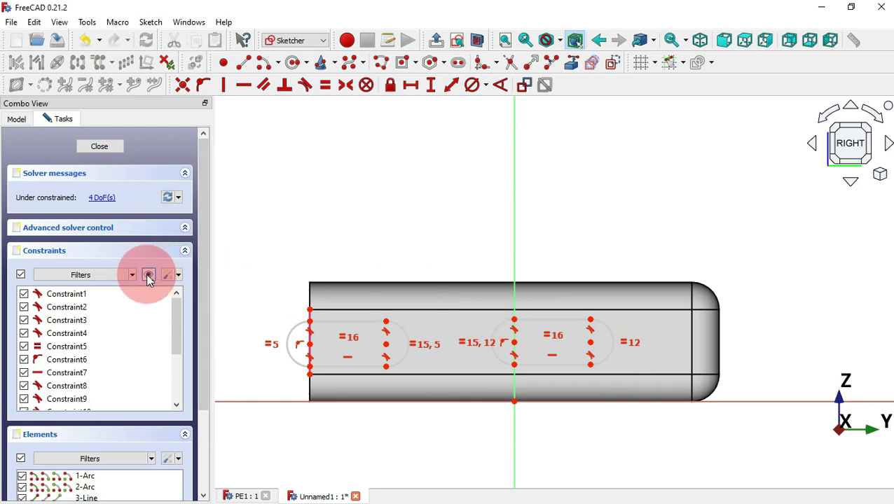
# Hide the sketch's constraint marks and make the front slot's first arc centre symmetric between the projected edge's two endpoints.
pyautogui.click(150, 274)
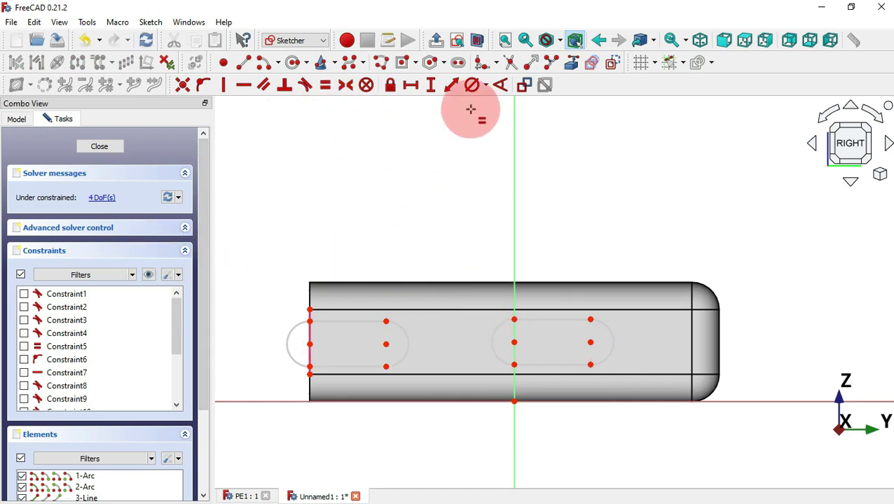
pyautogui.click(345, 85)
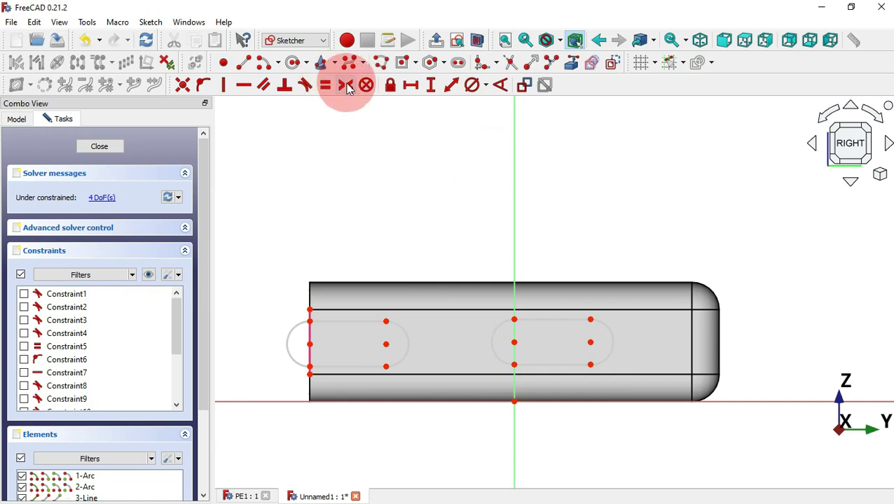
pyautogui.click(309, 309)
pyautogui.click(309, 374)
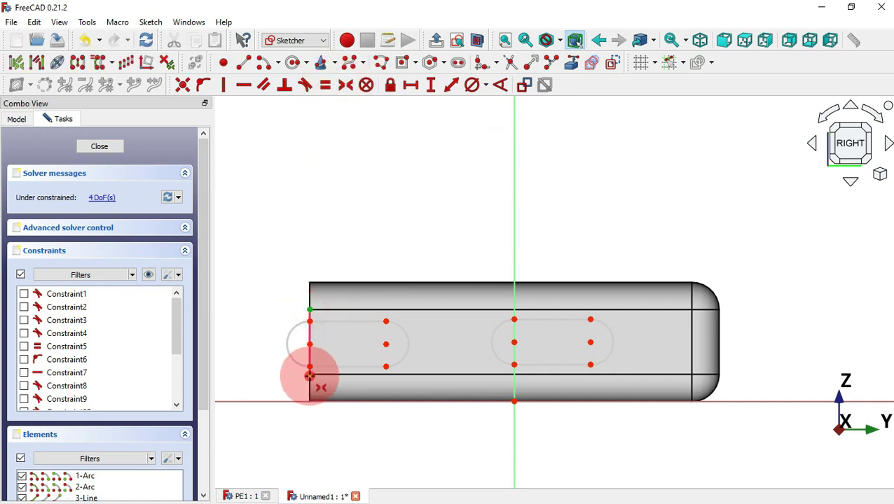
pyautogui.click(309, 342)
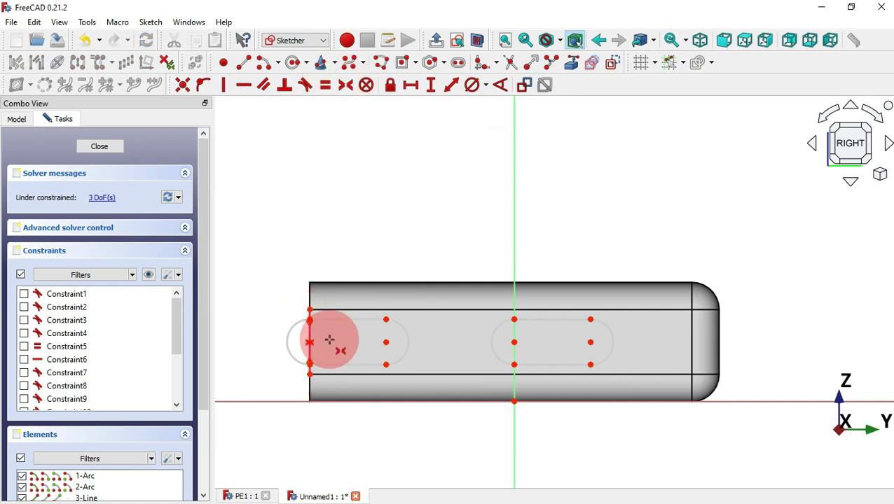
pyautogui.click(439, 327)
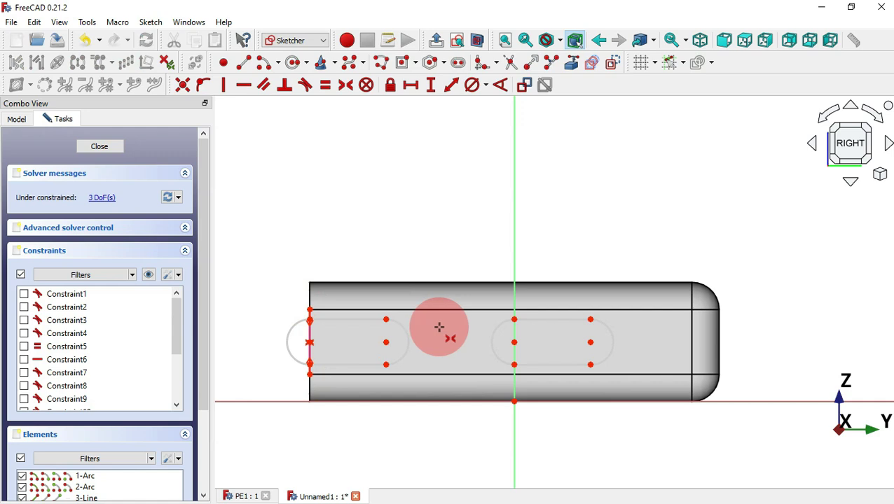
# Align the second arc centre of the front slot horizontally with the rear slot's arc centre on the vertical axis.
pyautogui.click(242, 86)
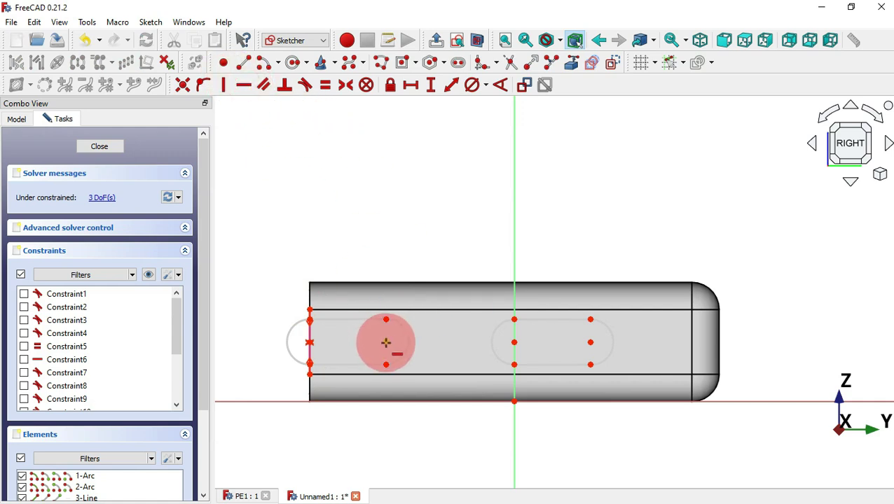
pyautogui.click(385, 342)
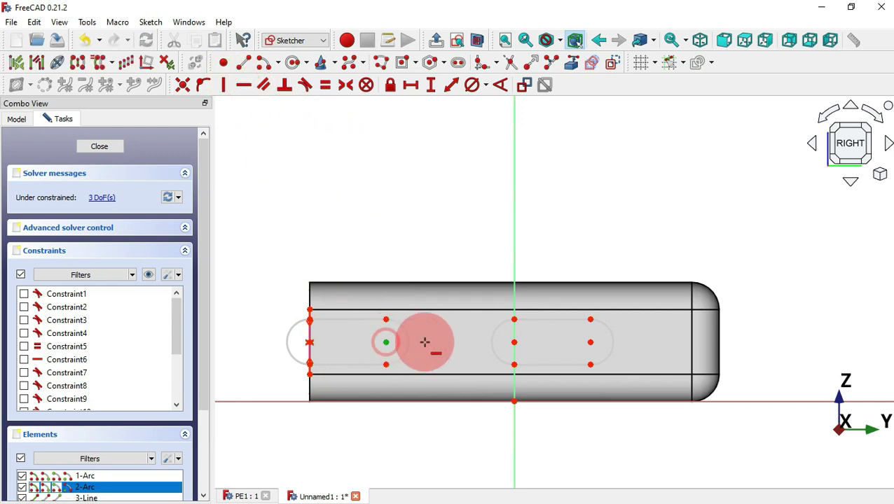
pyautogui.click(516, 343)
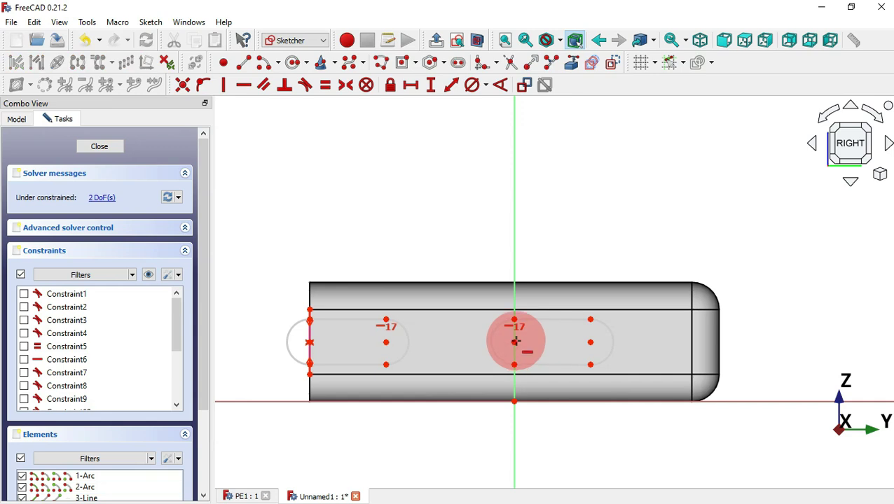
# Dimension a distance of 5 mm between the projected front edge's upper endpoint and the upper end of the front slot's arc.
pyautogui.click(451, 85)
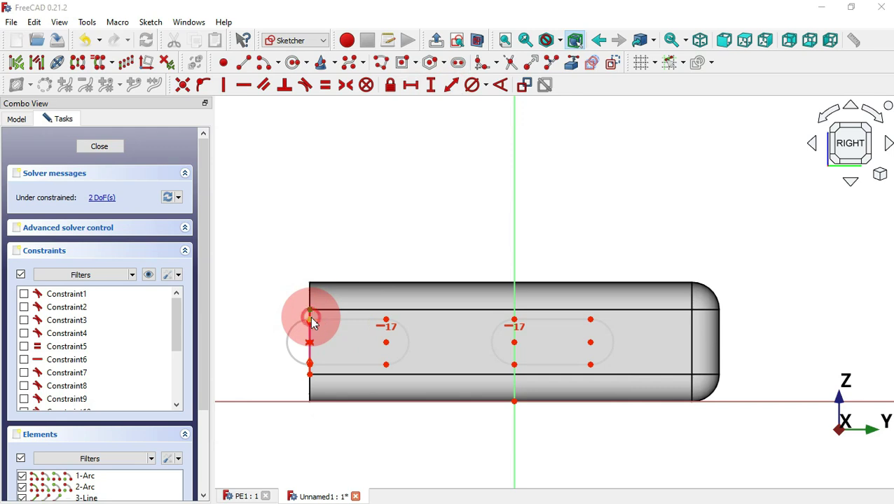
pyautogui.click(310, 318)
pyautogui.write('5')
pyautogui.press('Return')
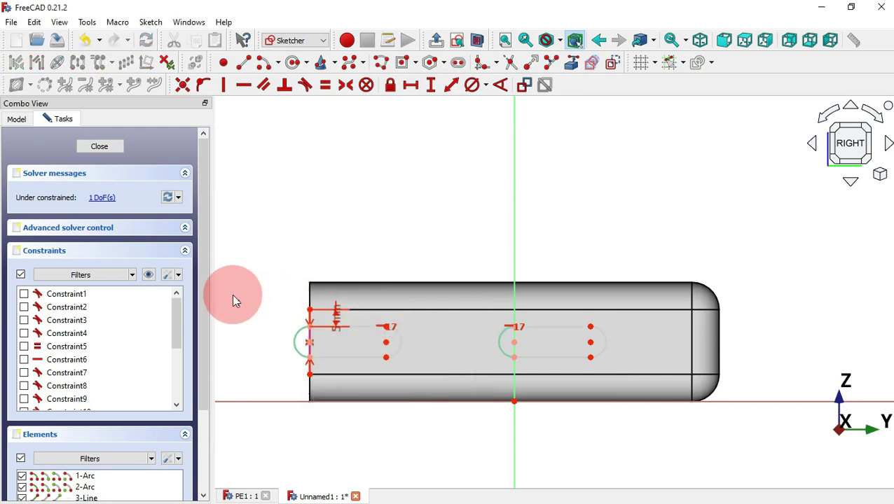
# Dimension the rear slot's straight side to 40 mm and close the sketch.
pyautogui.click(567, 328)
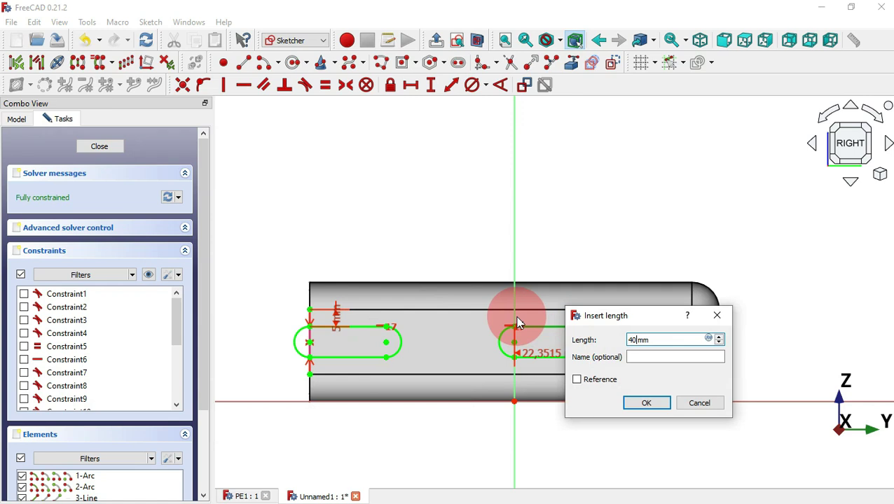
pyautogui.press('Return')
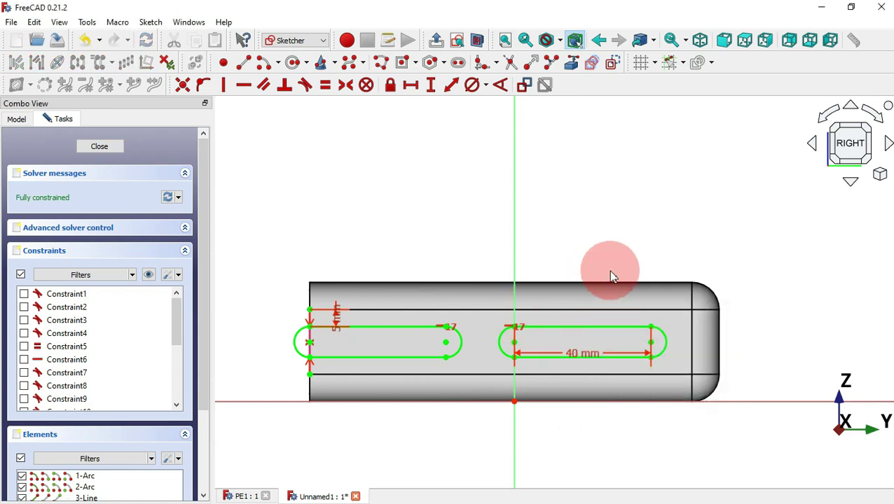
pyautogui.press('Escape')
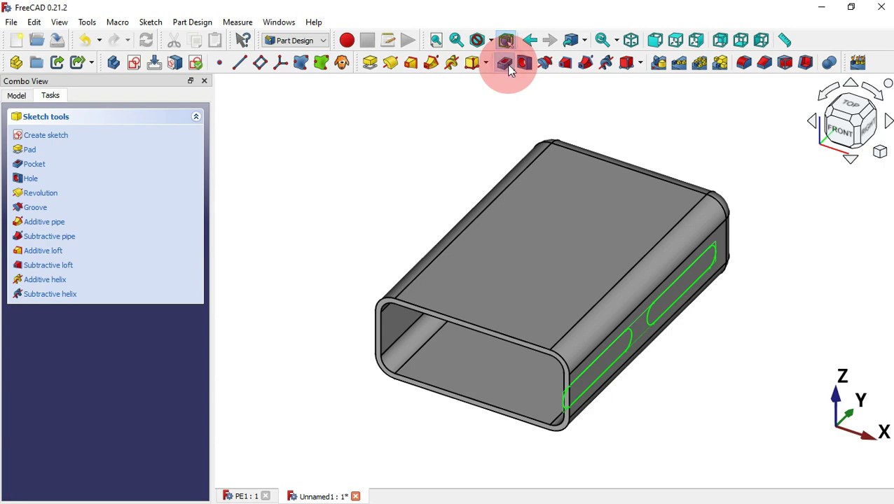
# Pocket the two-slot sketch through the whole sleeve so that both side walls are cut.
pyautogui.click(505, 63)
pyautogui.moveTo(779, 339); pyautogui.dragTo(739, 327)
pyautogui.moveTo(321, 279); pyautogui.dragTo(565, 332)
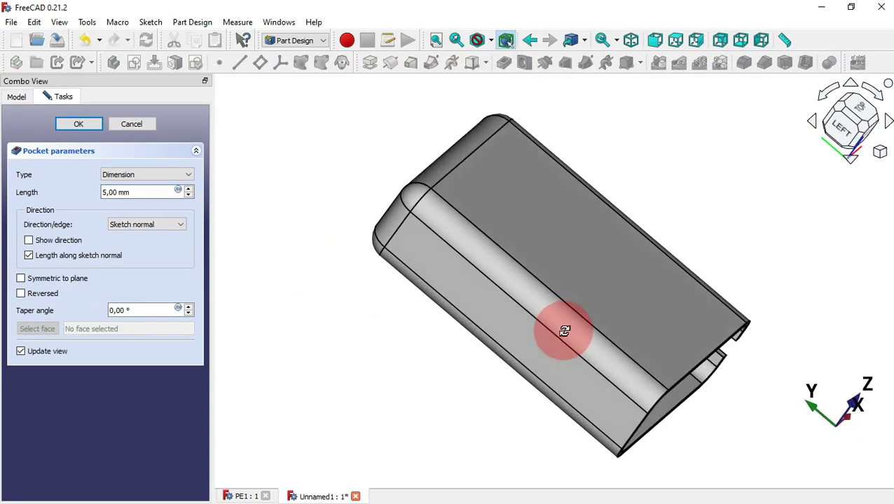
pyautogui.press('3')
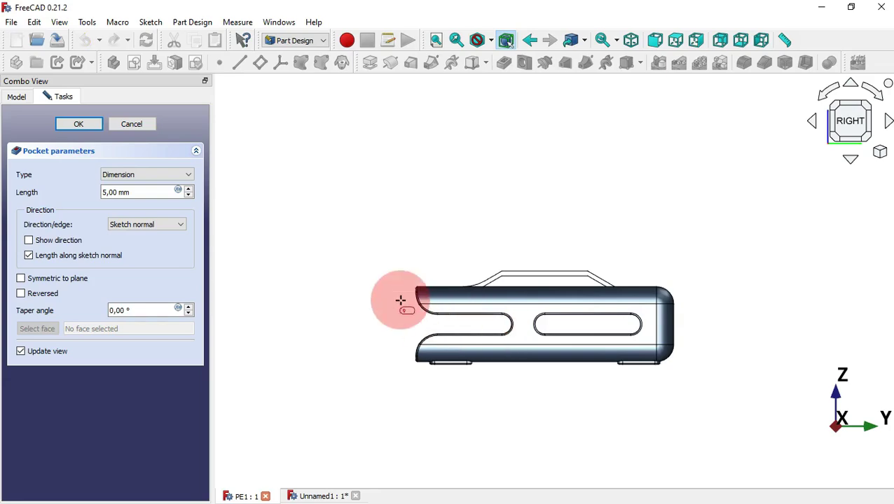
pyautogui.moveTo(350, 273); pyautogui.dragTo(619, 319)
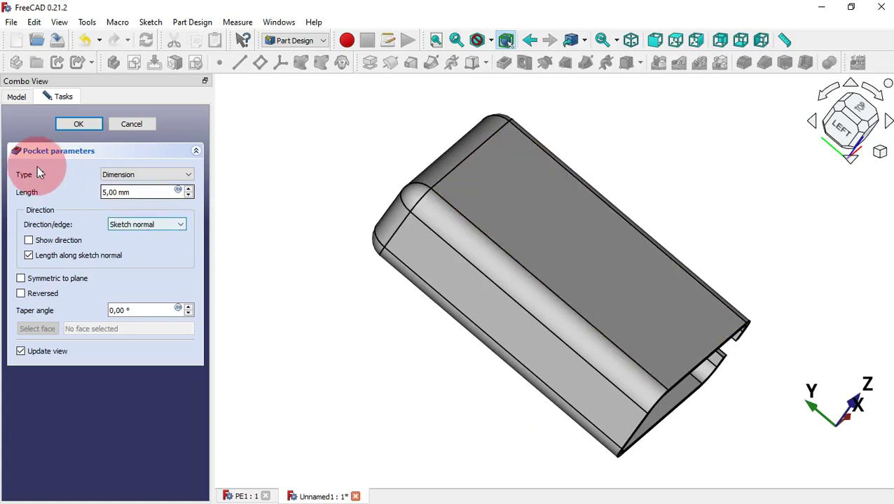
pyautogui.click(119, 177)
pyautogui.click(139, 193)
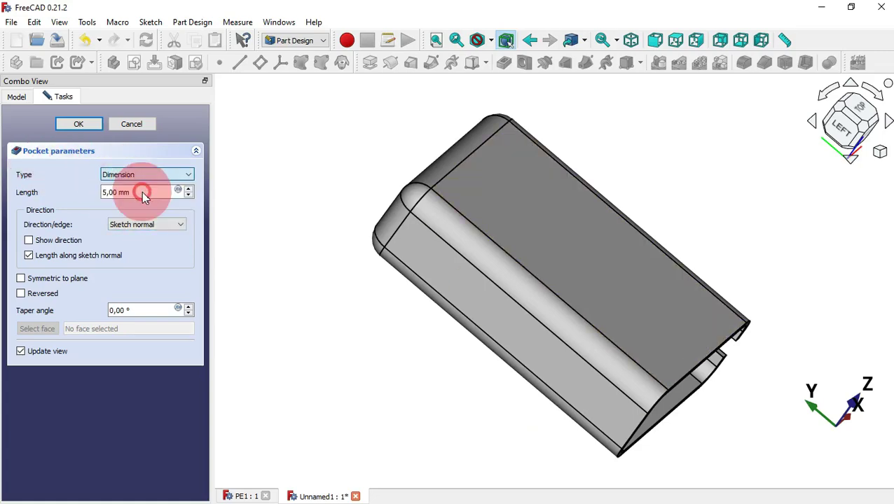
pyautogui.click(86, 128)
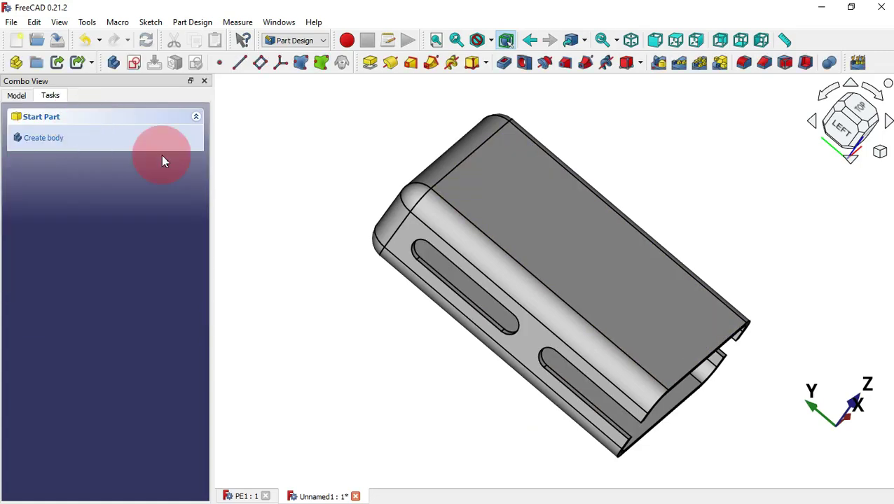
# Examine the raised strap bridges on top of the finished PE1 reference model and return to the working document.
pyautogui.moveTo(863, 386)
pyautogui.mouseDown()
pyautogui.moveTo(590, 302)
pyautogui.moveTo(664, 323)
pyautogui.moveTo(648, 327)
pyautogui.mouseUp()
pyautogui.press('0')
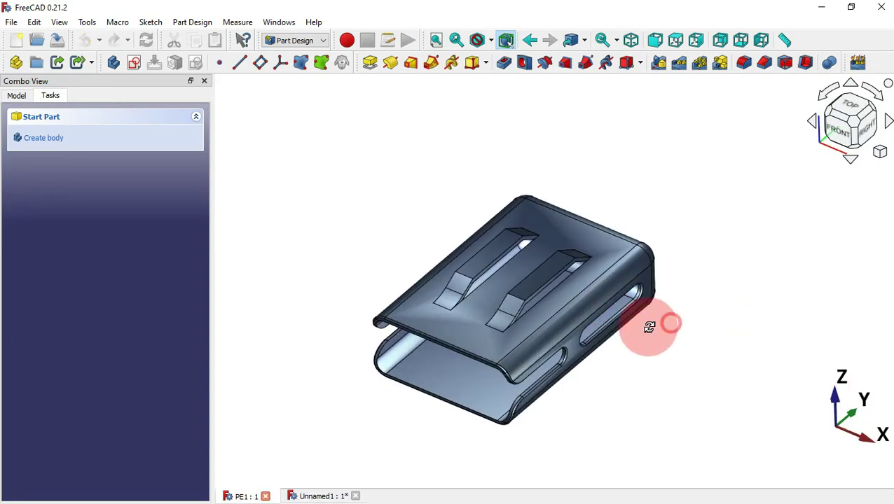
pyautogui.scroll(5, 499, 253)
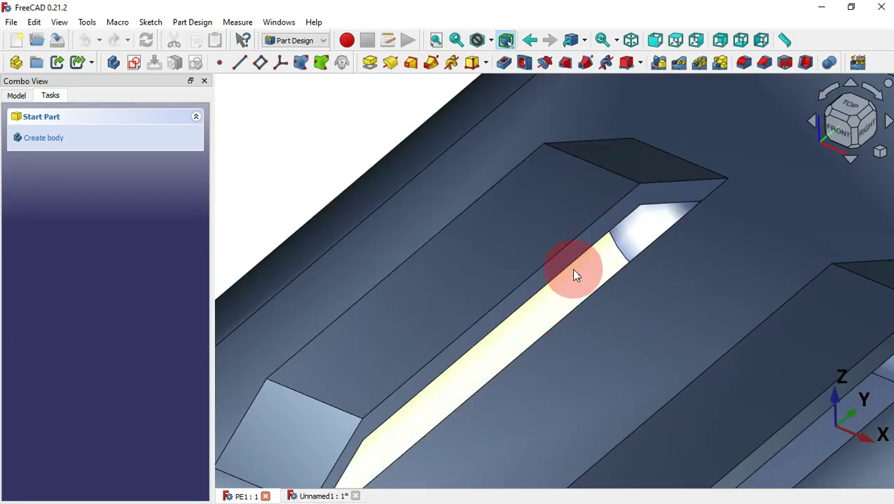
pyautogui.click(541, 211)
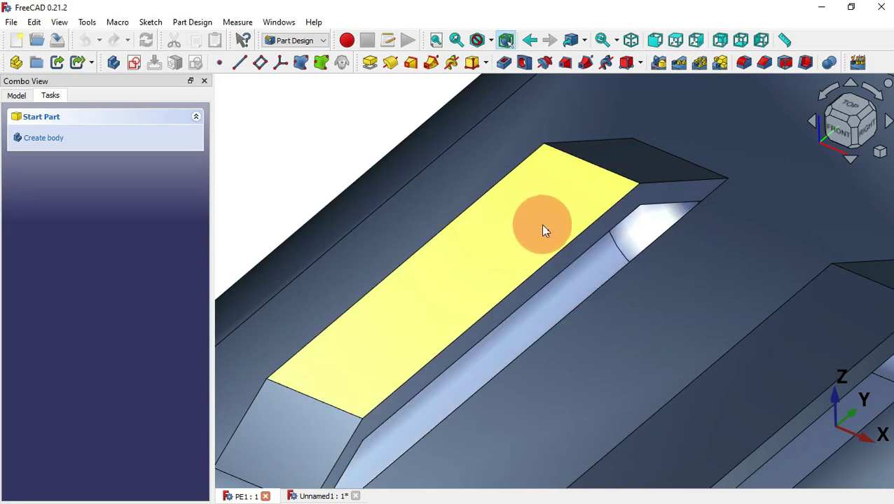
pyautogui.press('v')
pyautogui.press('f')
pyautogui.click(609, 208)
pyautogui.hotkey('ctrl', 'Tab')
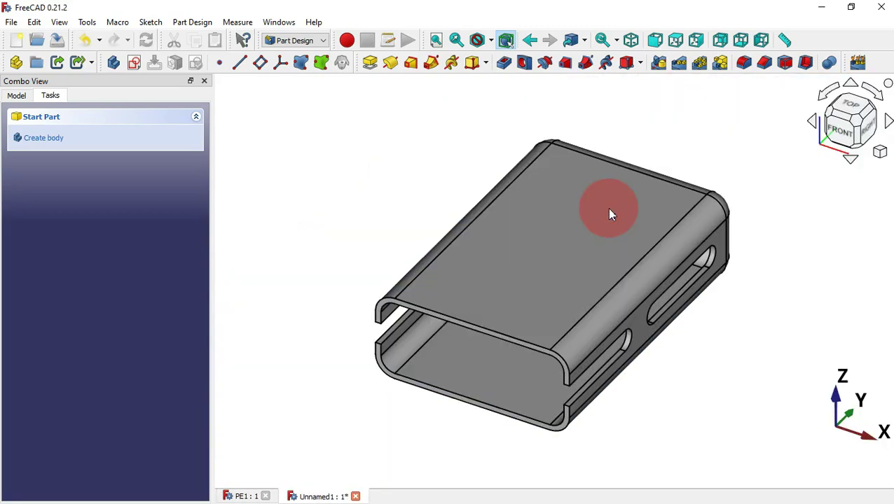
# Create a sketch on the sleeve's top face and draw a rectangle about 15 by 82 mm, centred on the horizontal axis left of the origin.
pyautogui.click(511, 294)
pyautogui.click(540, 274)
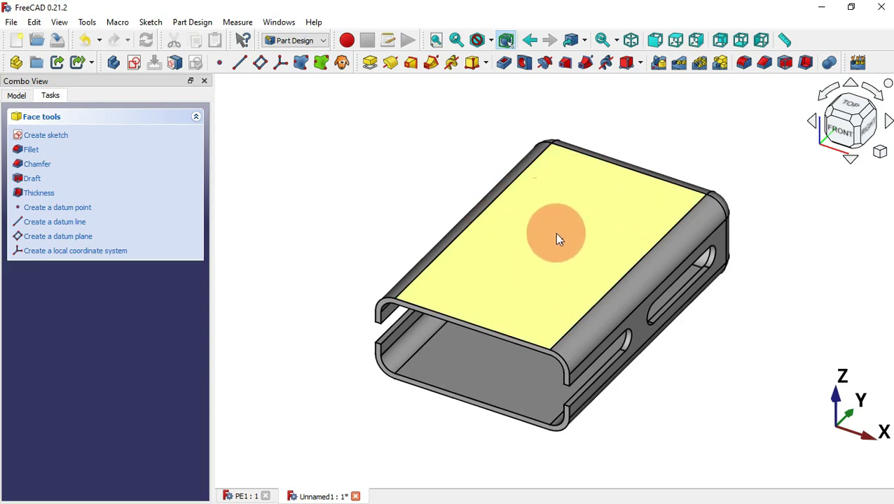
pyautogui.click(134, 64)
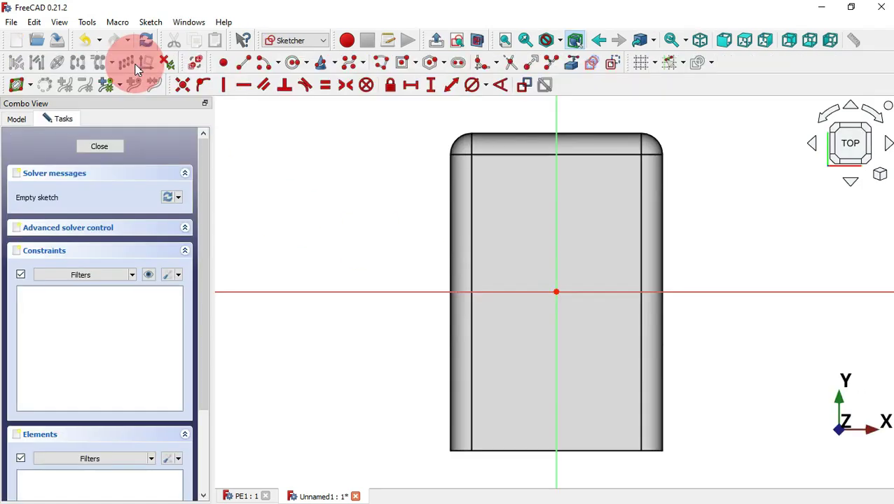
pyautogui.click(533, 222)
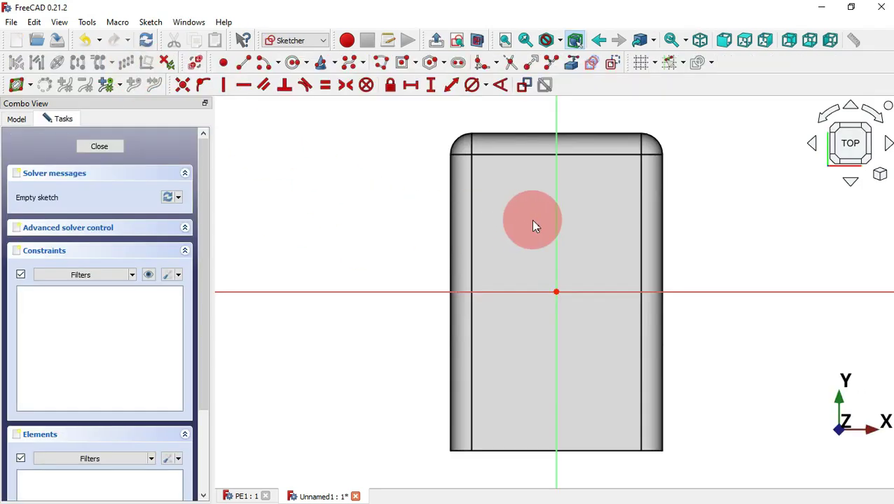
pyautogui.click(403, 64)
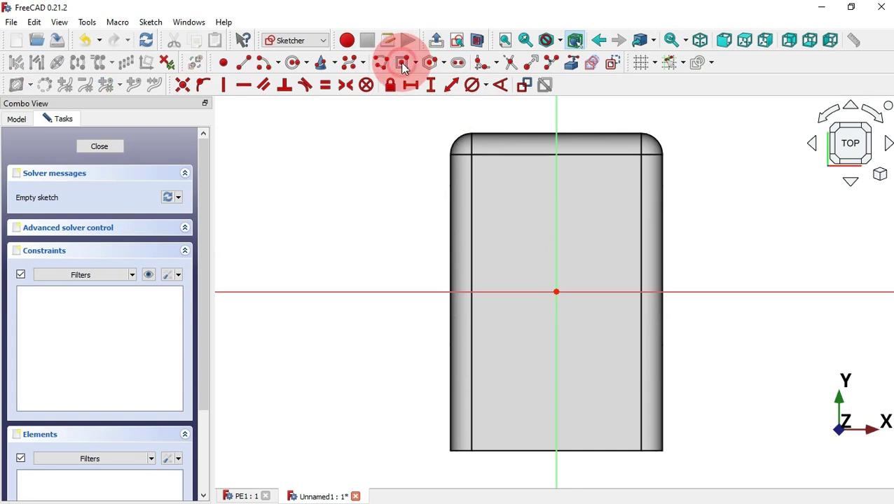
pyautogui.click(513, 292)
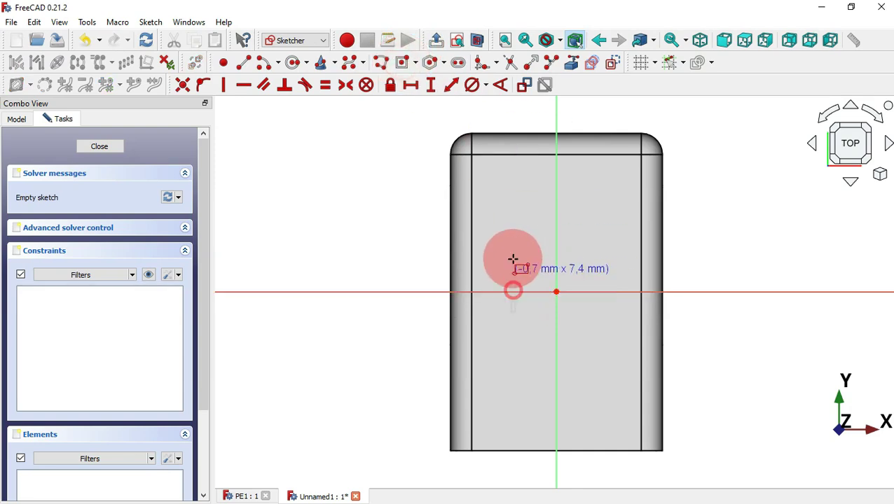
pyautogui.click(534, 183)
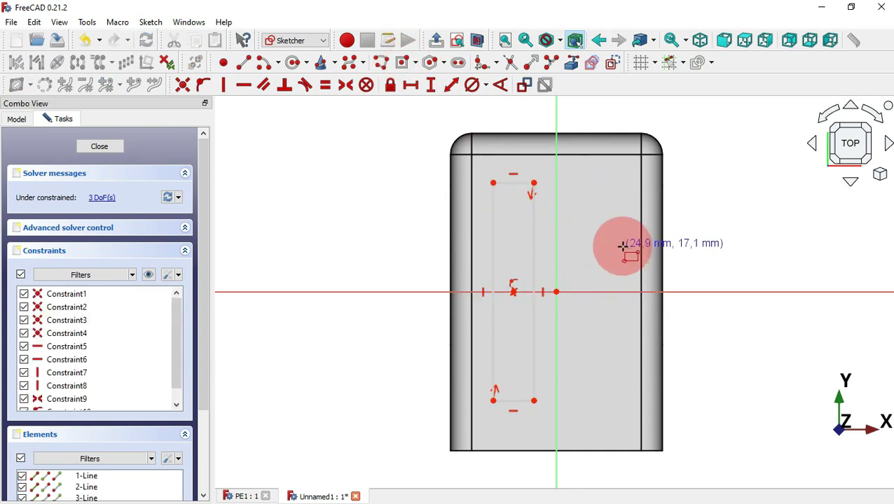
# Dimension the rectangle on the top face to 10 mm wide and 65 mm long.
pyautogui.click(452, 85)
pyautogui.click(512, 182)
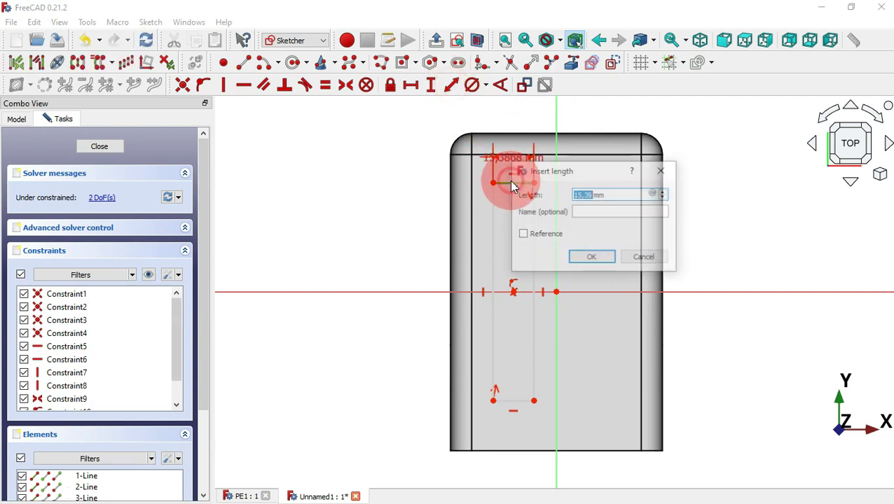
pyautogui.write('10')
pyautogui.press('Return')
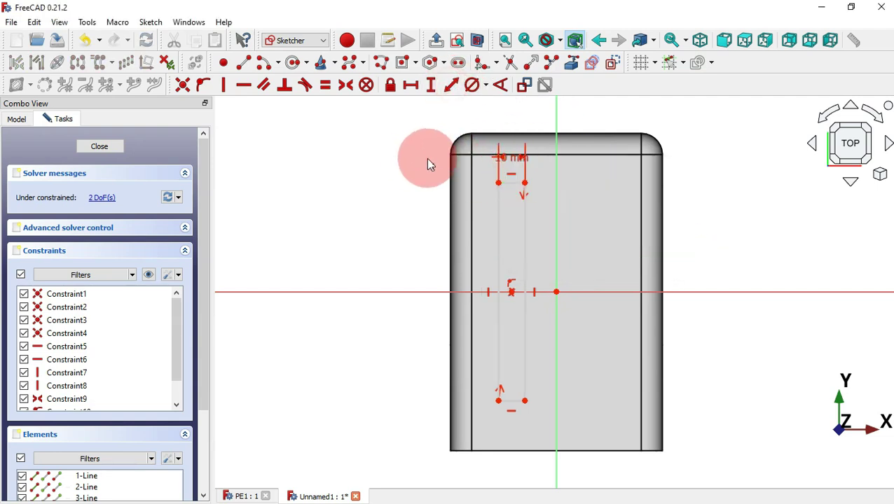
pyautogui.click(497, 243)
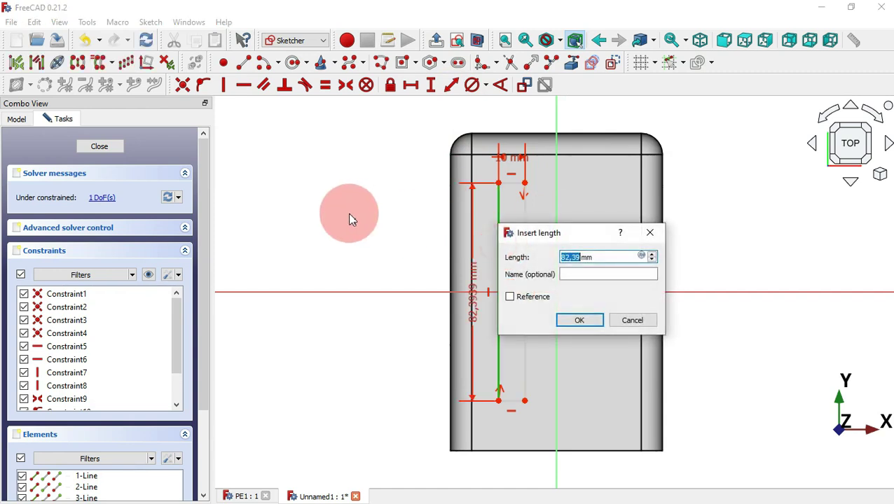
pyautogui.press('Return')
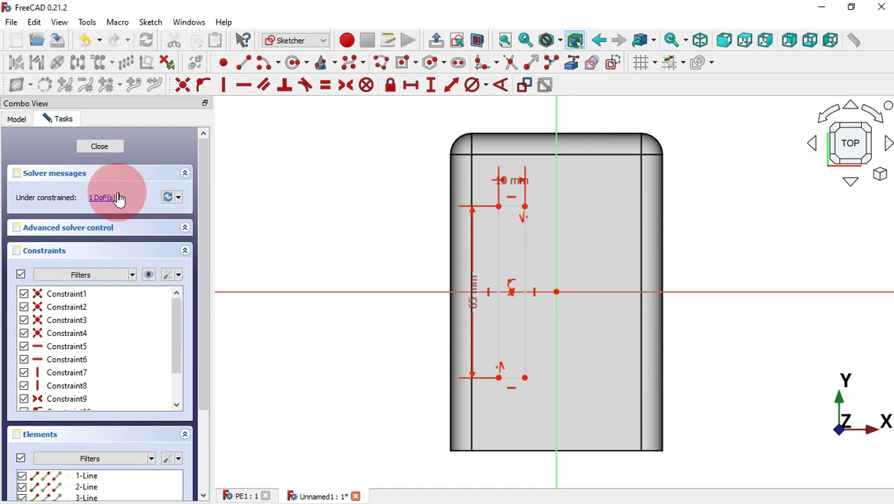
# Constrain the horizontal distance between the origin and the rectangle's outer lower corner to 20 mm.
pyautogui.click(412, 86)
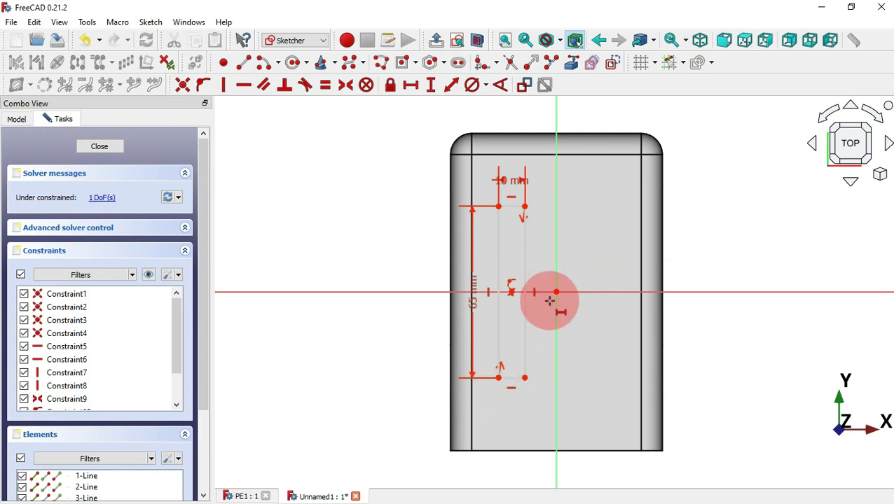
pyautogui.click(498, 376)
pyautogui.press('l')
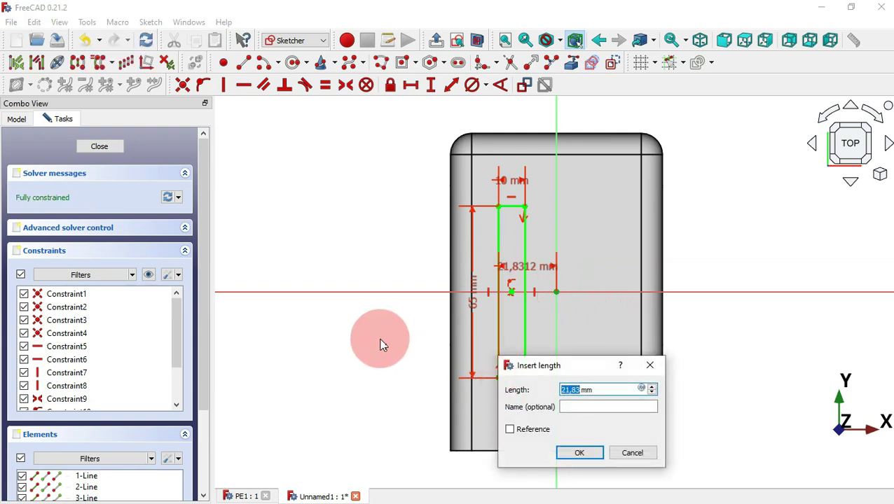
pyautogui.write('20')
pyautogui.press('Return')
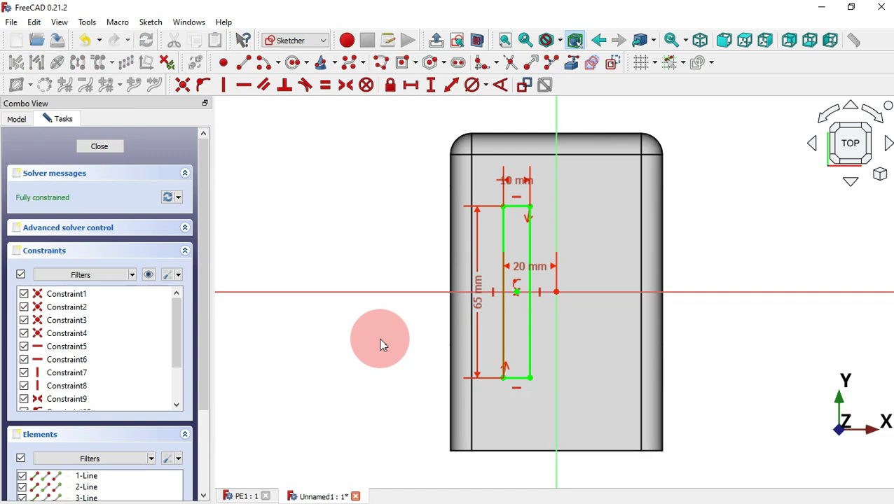
# Close the sketch and pocket the rectangle 5 mm deep to open the sleeve's top wall.
pyautogui.press('Escape')
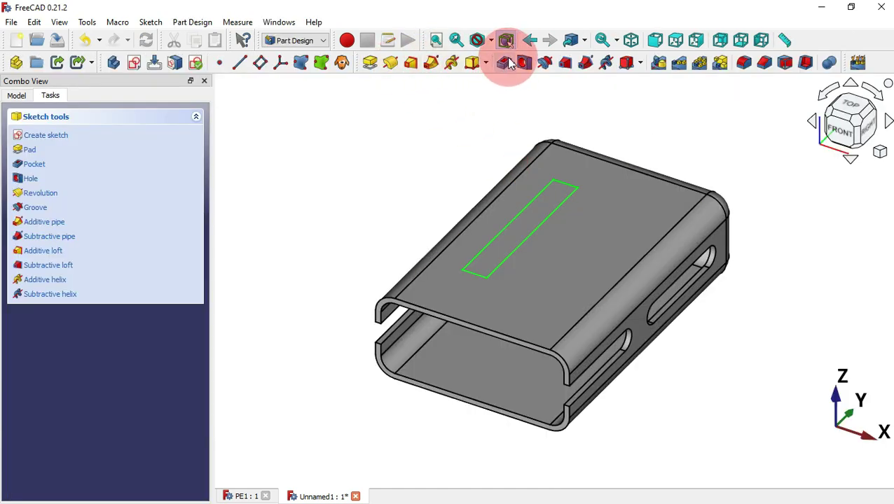
pyautogui.click(504, 63)
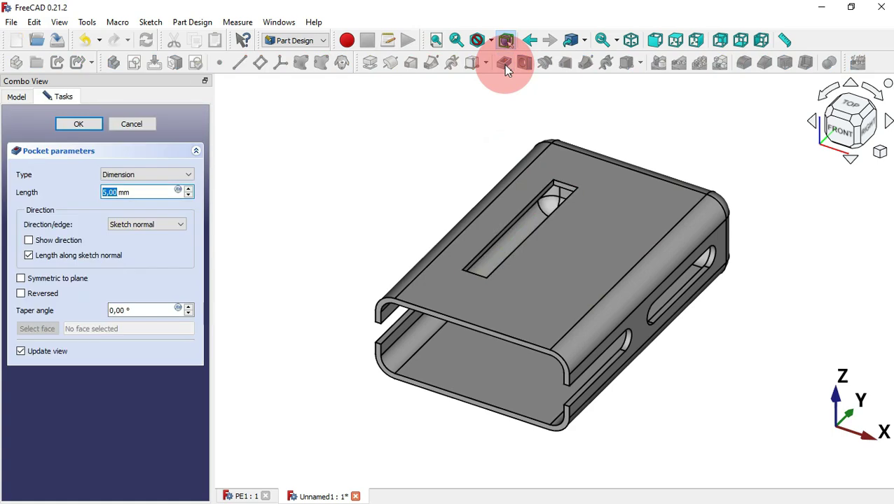
pyautogui.click(92, 130)
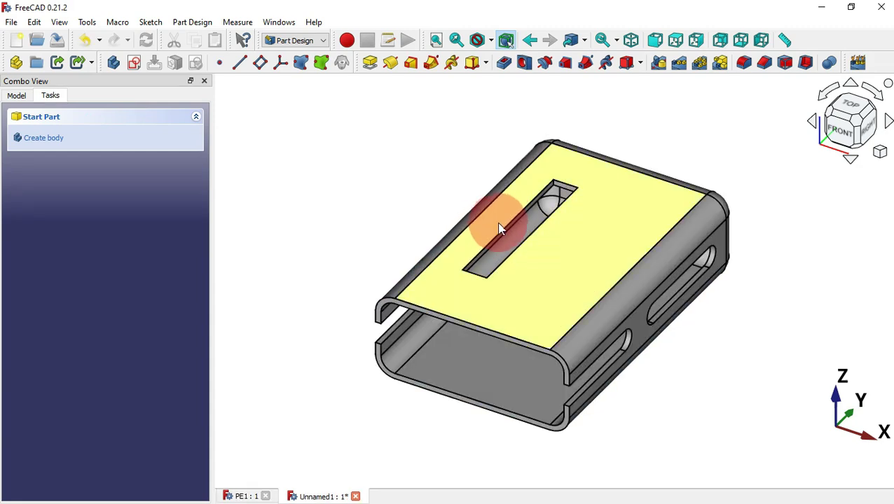
# Create a sketch on the long inner side face of the top opening and project the face's two short end edges as external geometry.
pyautogui.scroll(3, 511, 219)
pyautogui.scroll(2, 516, 228)
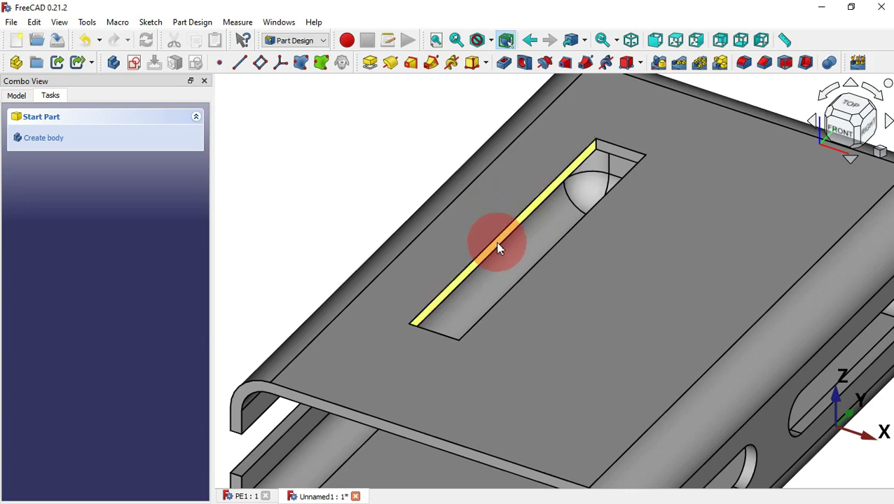
pyautogui.click(497, 249)
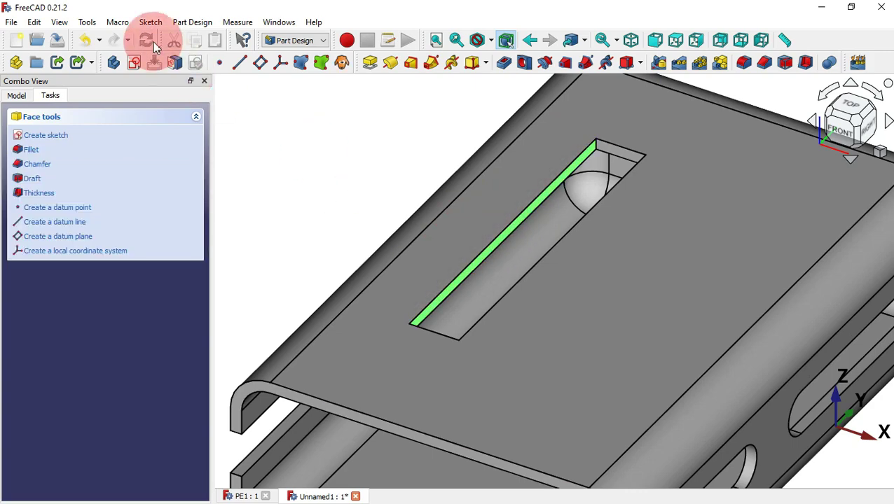
pyautogui.click(135, 63)
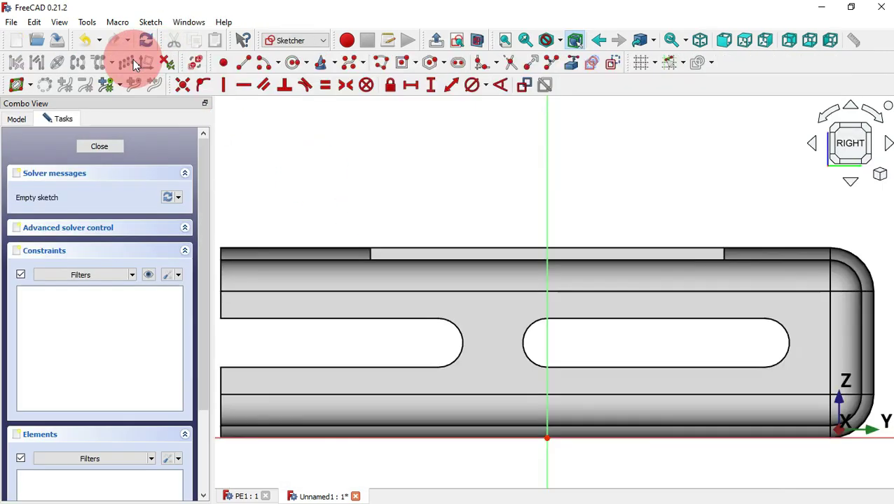
pyautogui.scroll(-2, 625, 247)
pyautogui.scroll(3, 628, 232)
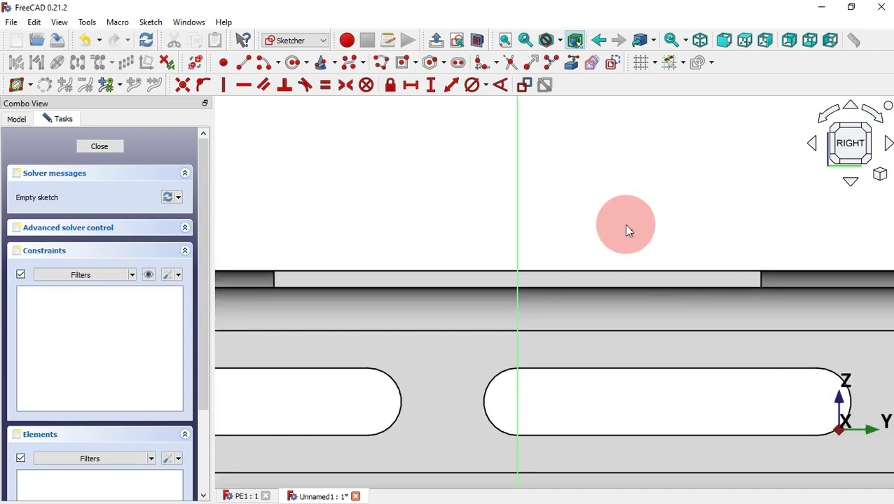
pyautogui.click(572, 63)
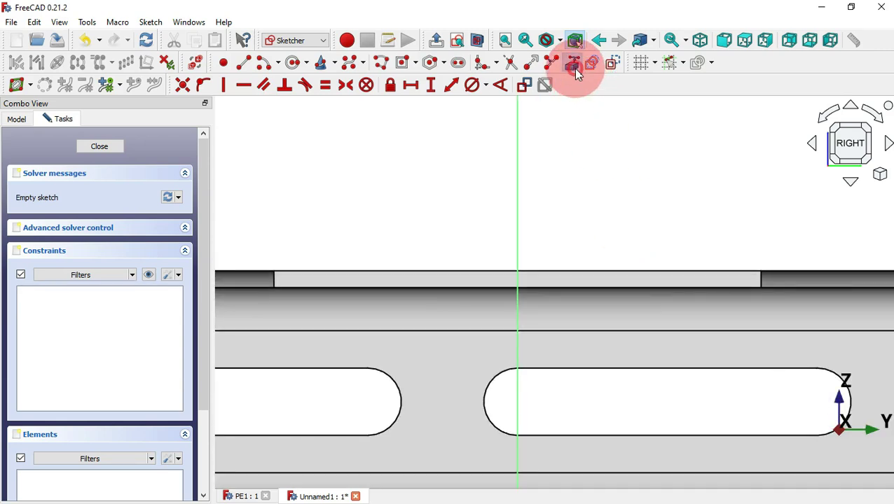
pyautogui.click(275, 278)
pyautogui.click(763, 275)
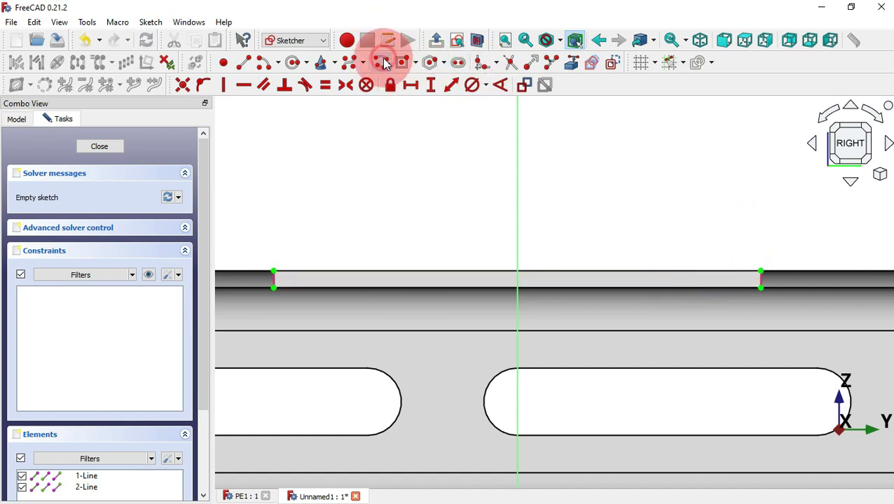
# Draw a closed raised-strap profile between the projected edges: two parallel-looking trapezoidal paths, with the upper horizontal line about 32 mm long.
pyautogui.hotkey('ctrl', 'Tab')
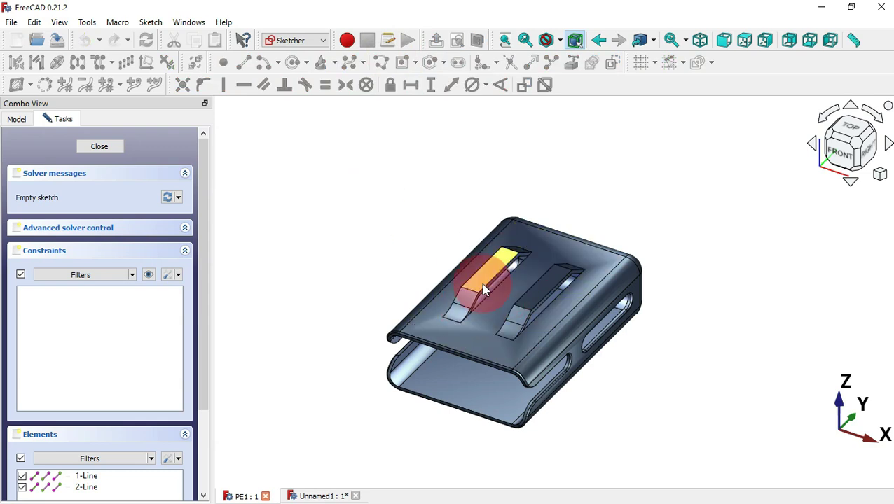
pyautogui.hotkey('ctrl', 'Tab')
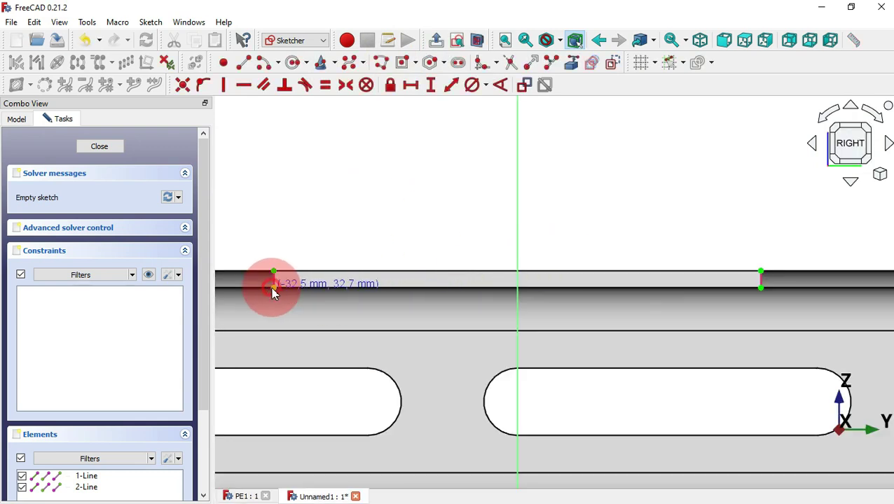
pyautogui.click(272, 288)
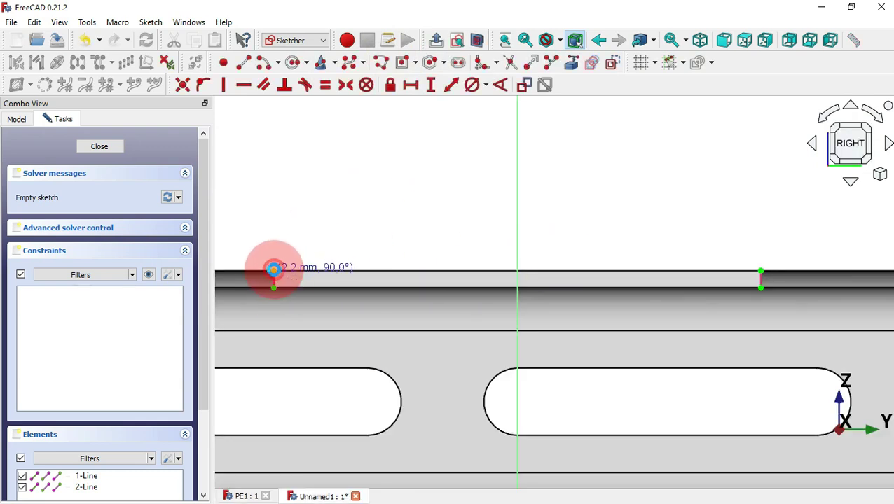
pyautogui.click(273, 270)
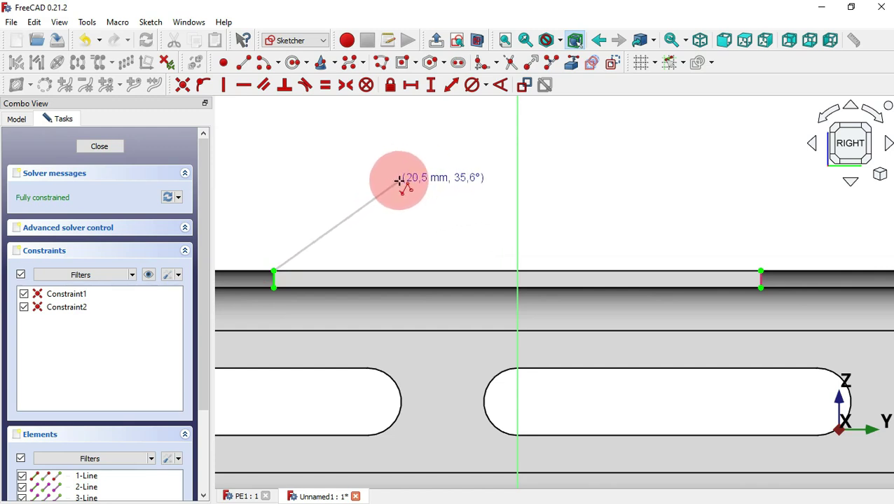
pyautogui.click(400, 181)
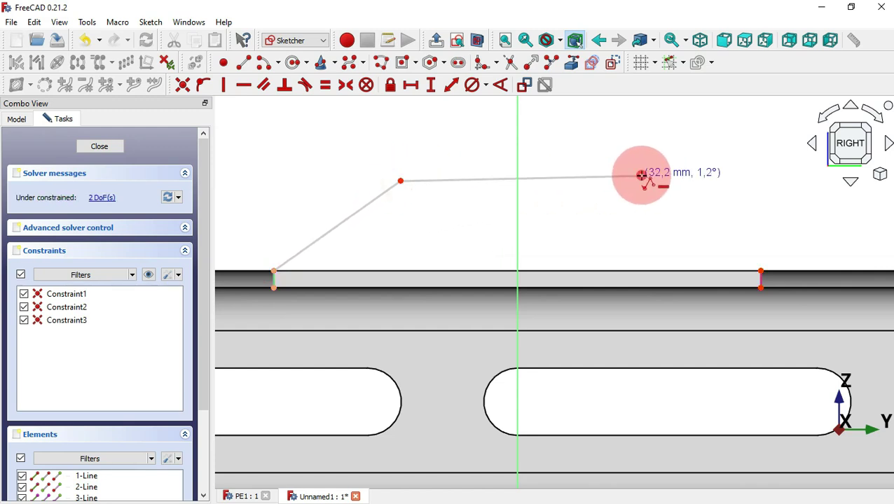
pyautogui.click(641, 177)
pyautogui.click(761, 272)
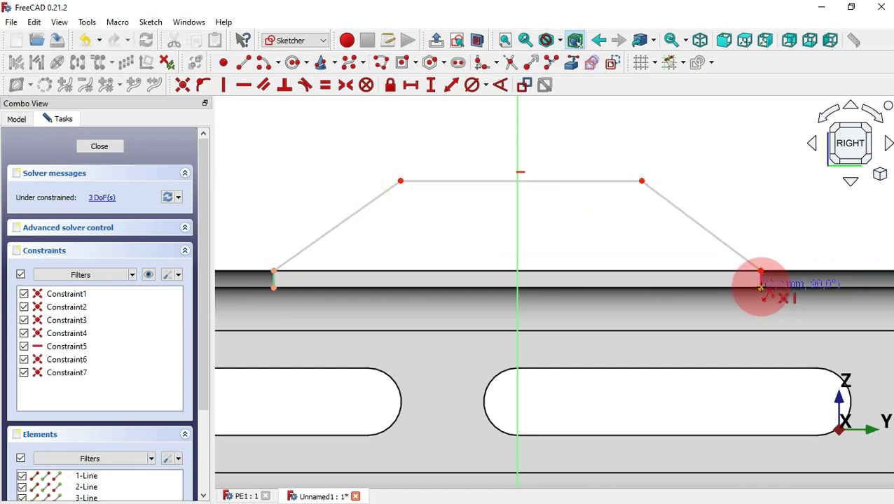
pyautogui.click(761, 287)
pyautogui.click(640, 201)
pyautogui.click(402, 201)
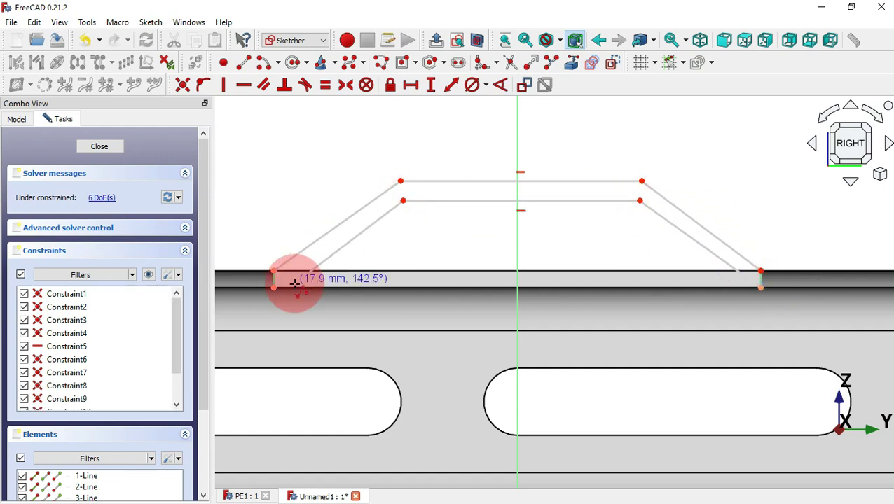
pyautogui.click(273, 287)
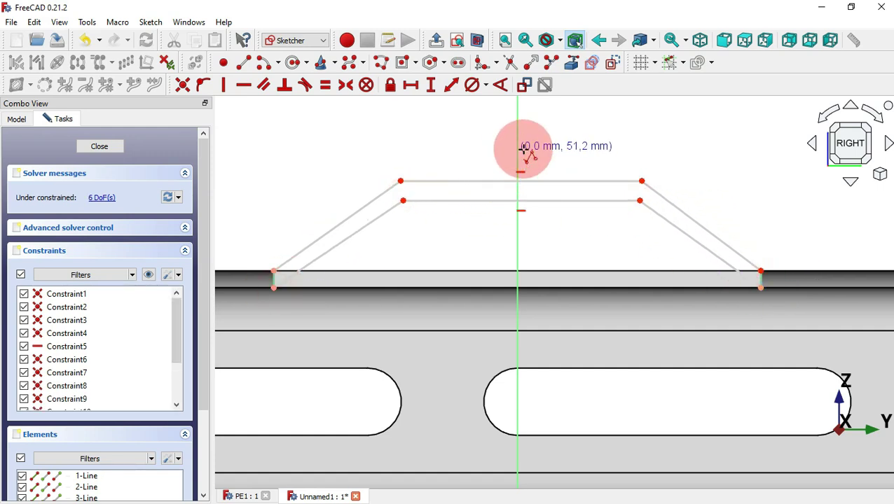
# Constrain the end points of the strap profile's upper horizontal line symmetric about the vertical axis.
pyautogui.click(346, 85)
pyautogui.click(643, 181)
pyautogui.click(401, 180)
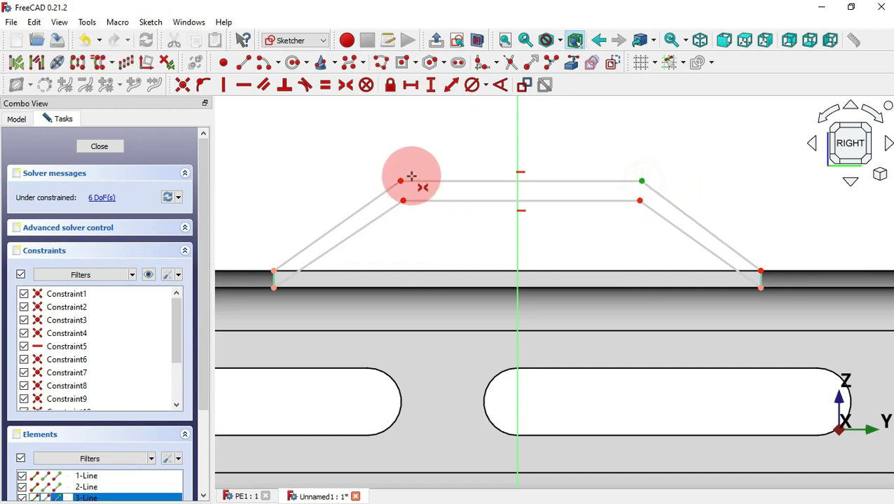
pyautogui.click(519, 139)
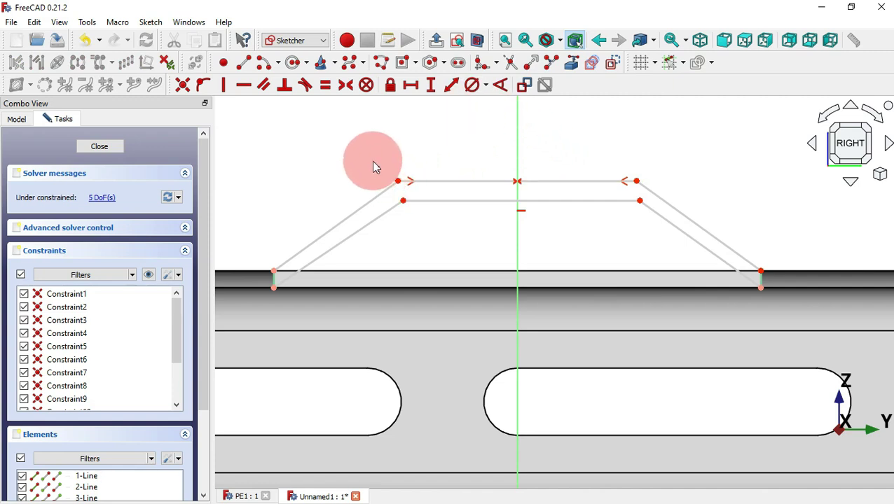
# Align the lower horizontal line's end points vertically with the upper line's, and make the two slanted lines at the profile's front end parallel.
pyautogui.moveTo(371, 160); pyautogui.dragTo(423, 242)
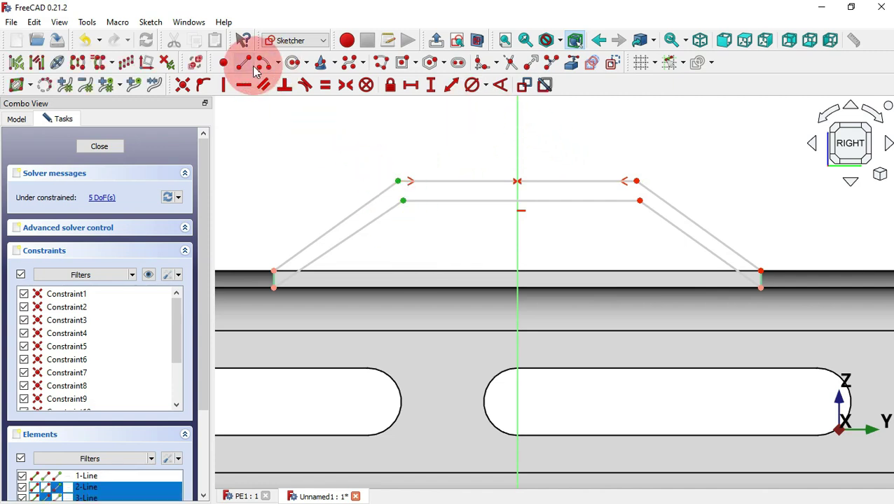
pyautogui.click(224, 86)
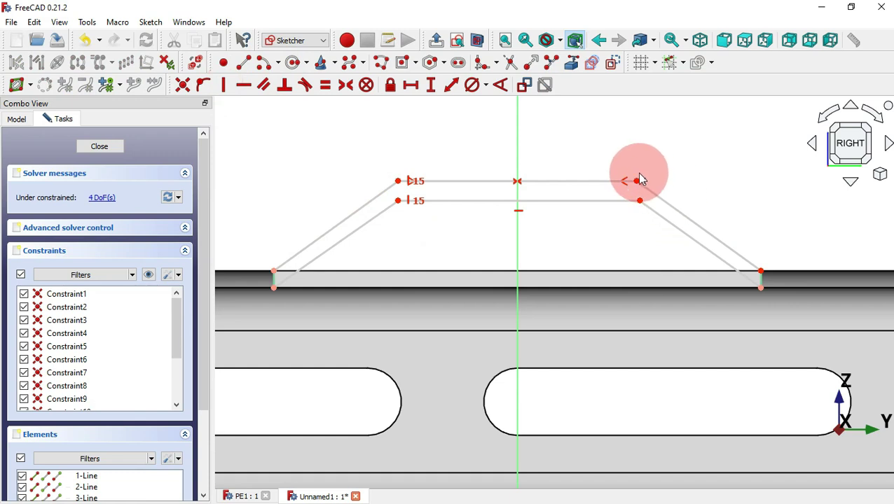
pyautogui.moveTo(636, 171); pyautogui.dragTo(657, 217)
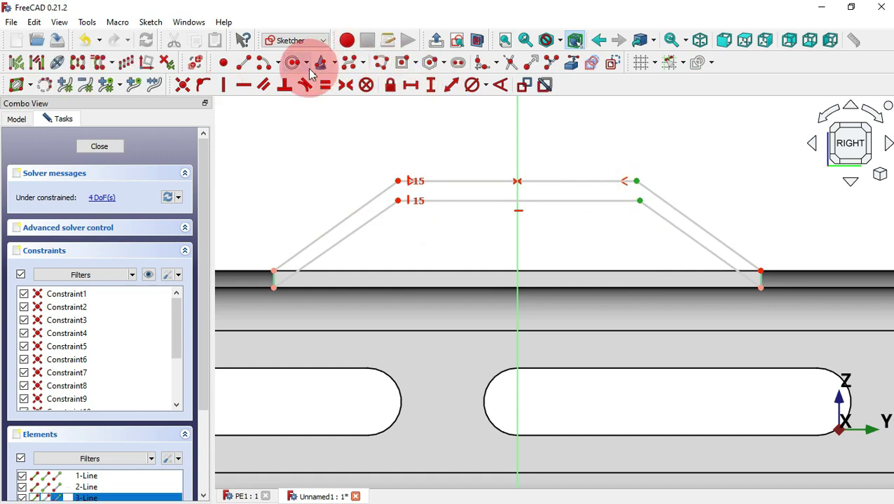
pyautogui.click(229, 84)
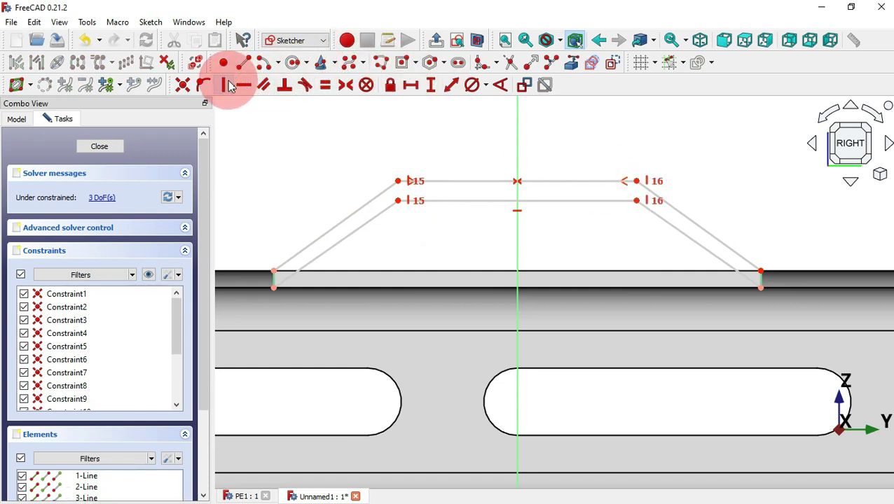
pyautogui.click(265, 85)
pyautogui.click(367, 221)
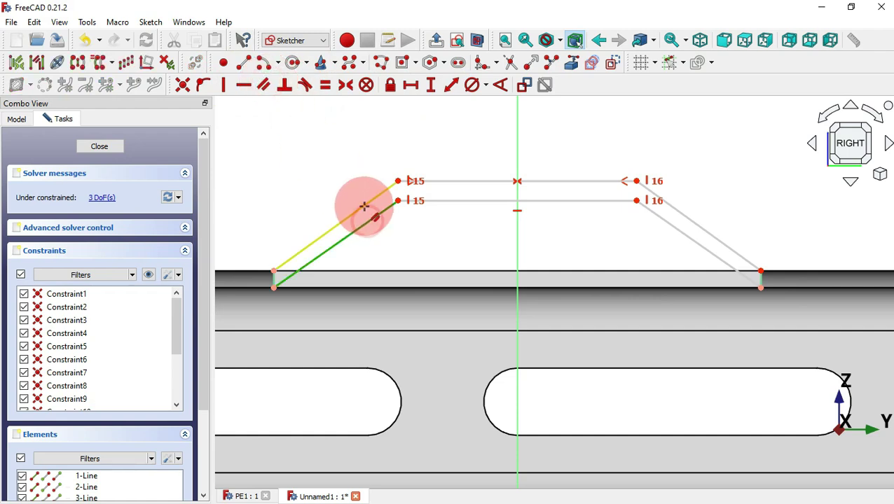
pyautogui.click(364, 205)
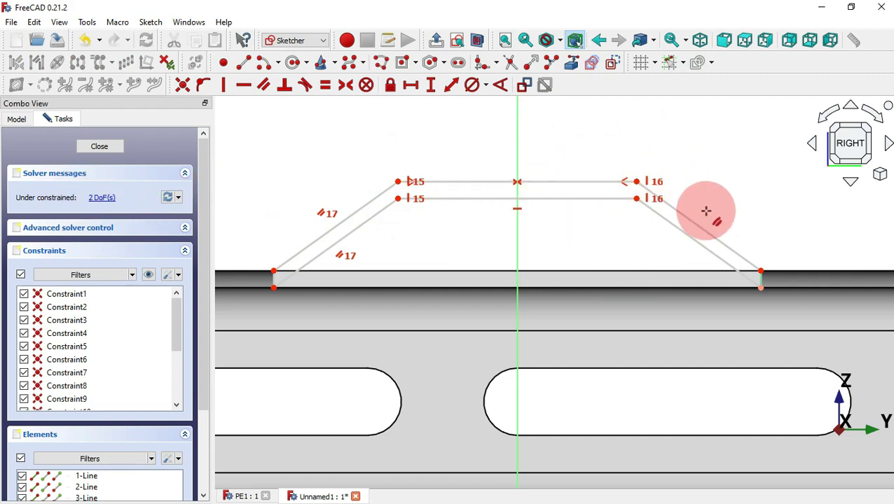
# Set the lower horizontal line 5 mm above the sleeve's top face and the upper horizontal line's length to 40 mm.
pyautogui.click(433, 86)
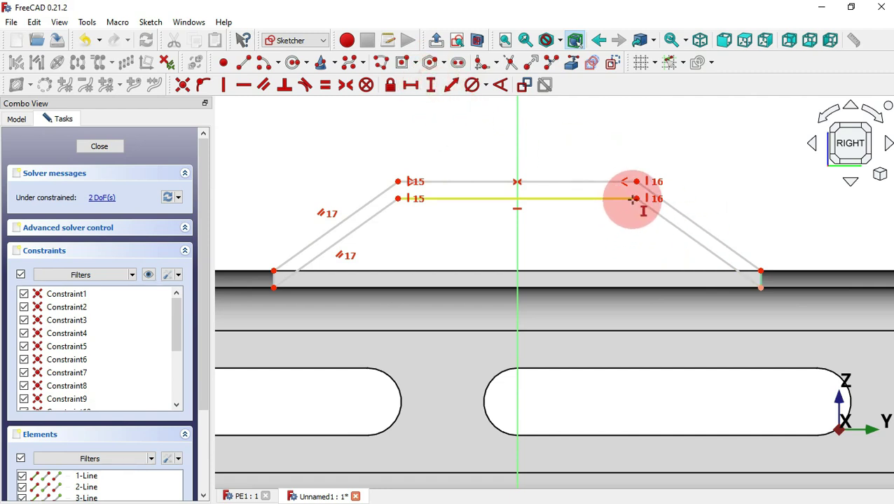
pyautogui.click(760, 270)
pyautogui.write('6')
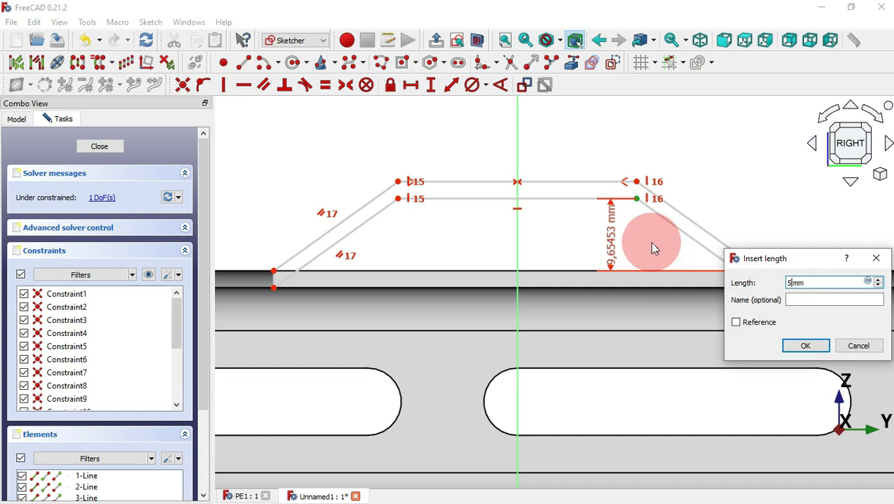
pyautogui.press('Return')
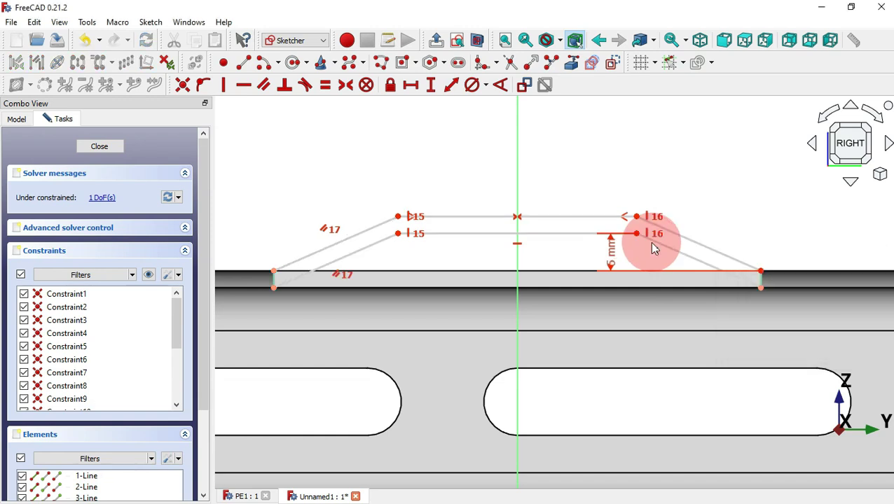
pyautogui.click(452, 87)
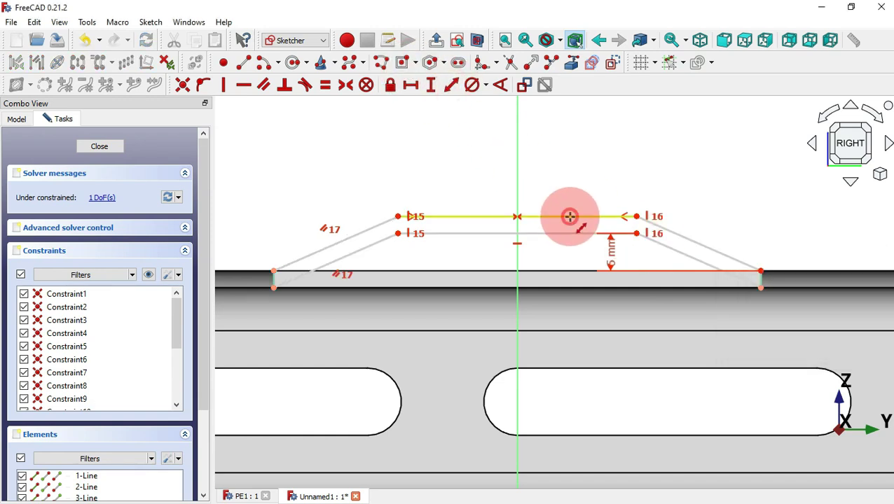
pyautogui.click(570, 217)
pyautogui.press('Return')
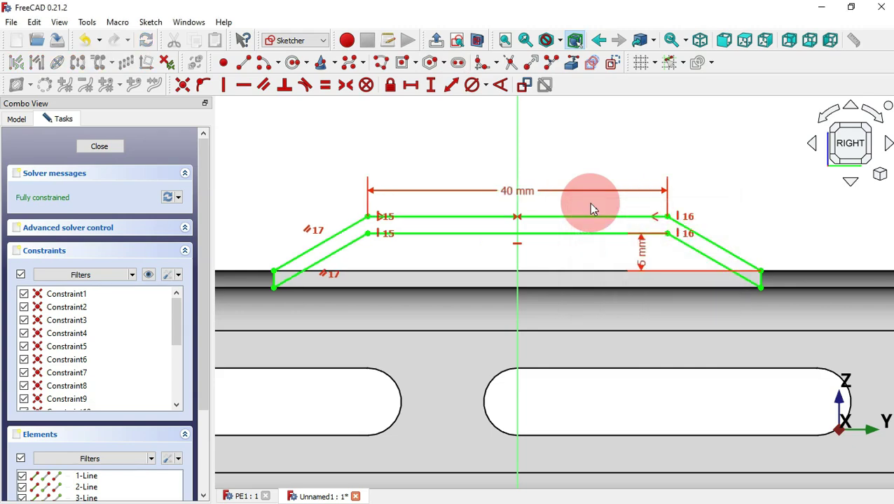
# Close the sketch and pad the strap profile 10 mm across the opening.
pyautogui.press('Escape')
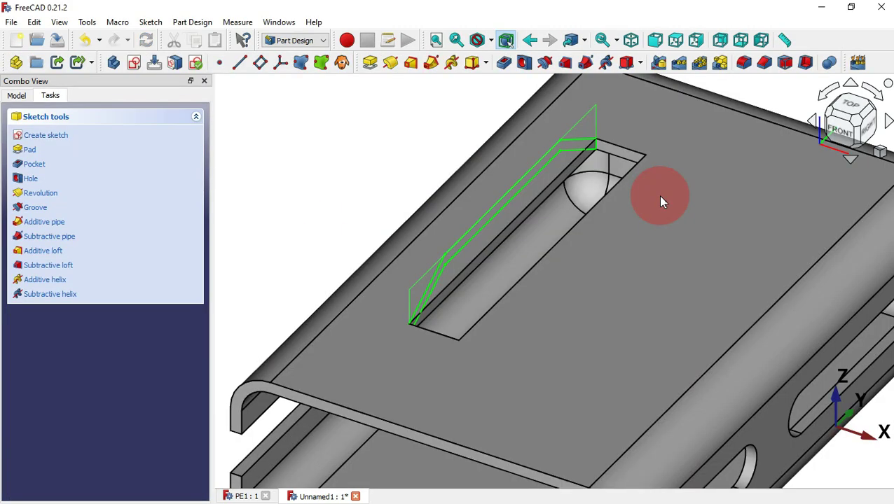
pyautogui.click(371, 63)
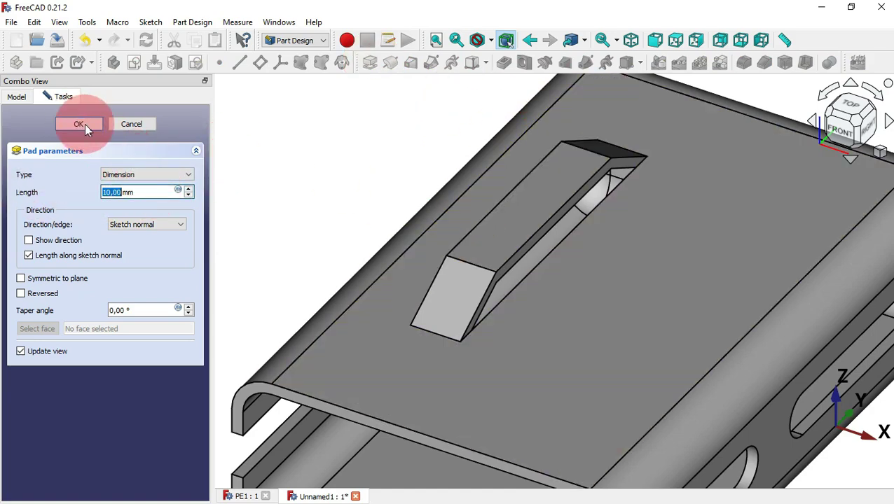
pyautogui.click(79, 125)
pyautogui.press('v')
pyautogui.press('f')
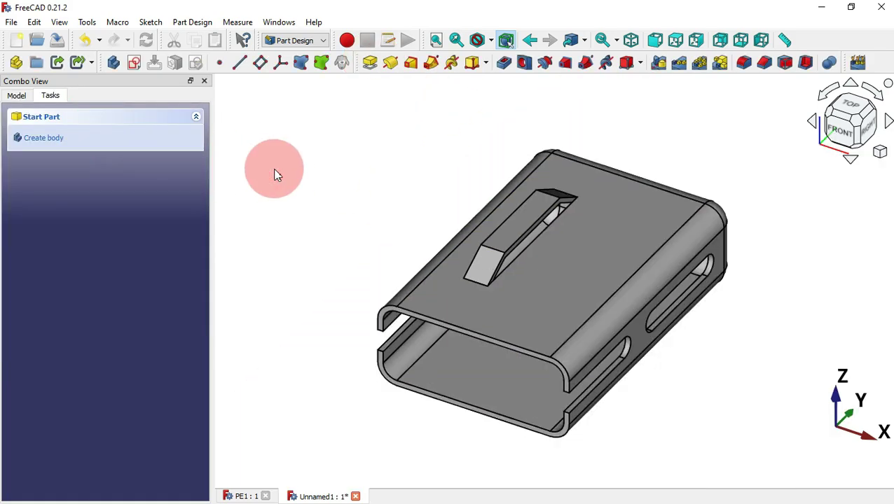
# Fillet the edge where the strap's front foot meets the sleeve's top face with a 20 mm radius.
pyautogui.hotkey('ctrl', 'Tab')
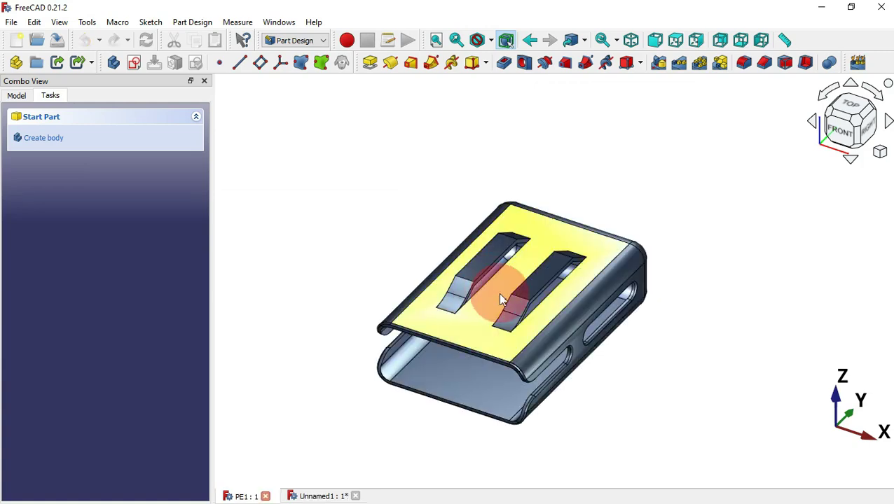
pyautogui.hotkey('ctrl', 'Tab')
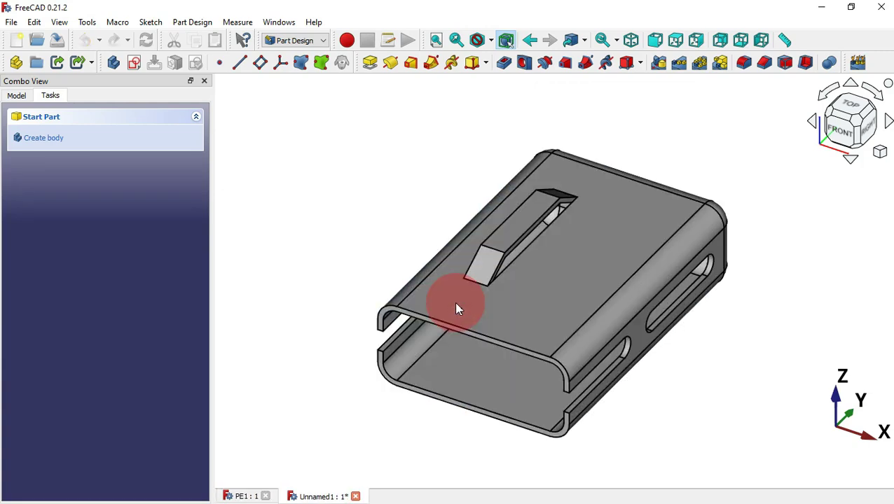
pyautogui.click(482, 284)
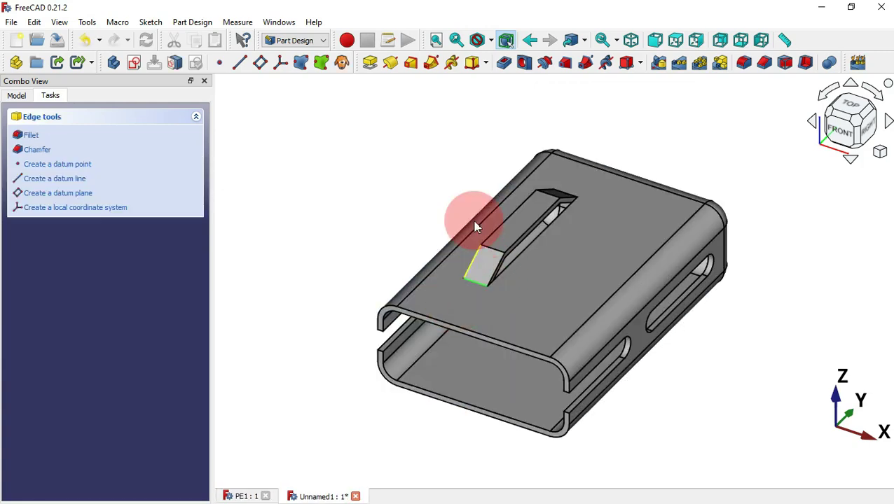
pyautogui.click(746, 65)
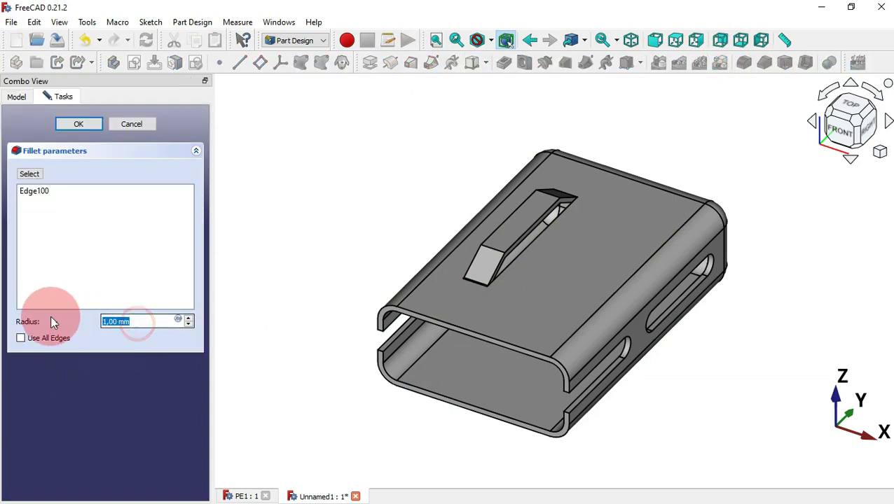
pyautogui.write('20')
pyautogui.press('Return')
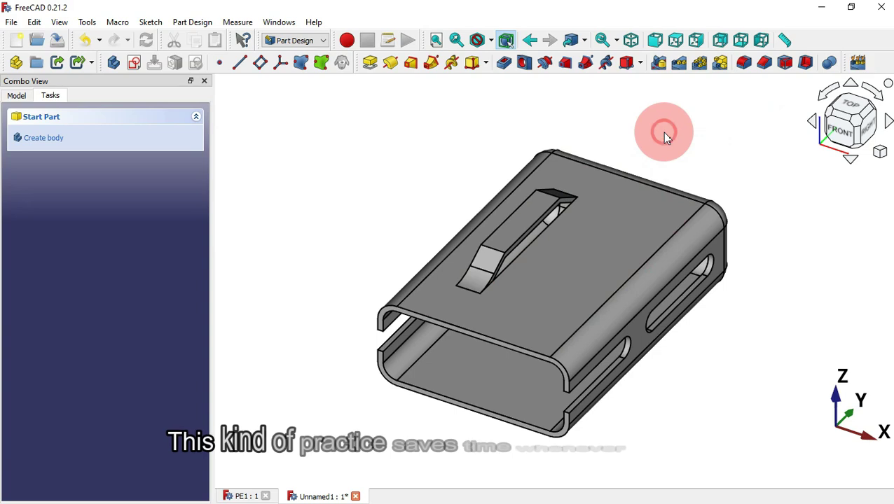
# Mirror the top opening pocket, the strap pad and the strap foot fillet about the vertical sketch axis.
pyautogui.click(16, 95)
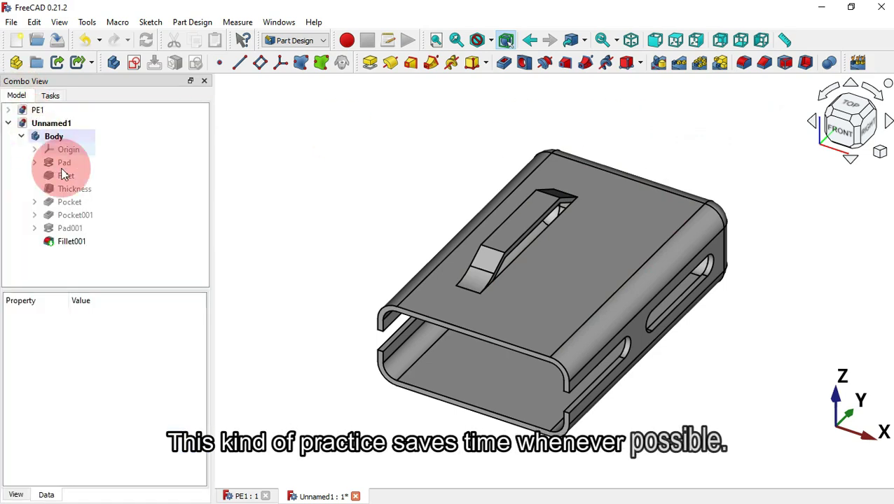
pyautogui.click(82, 215)
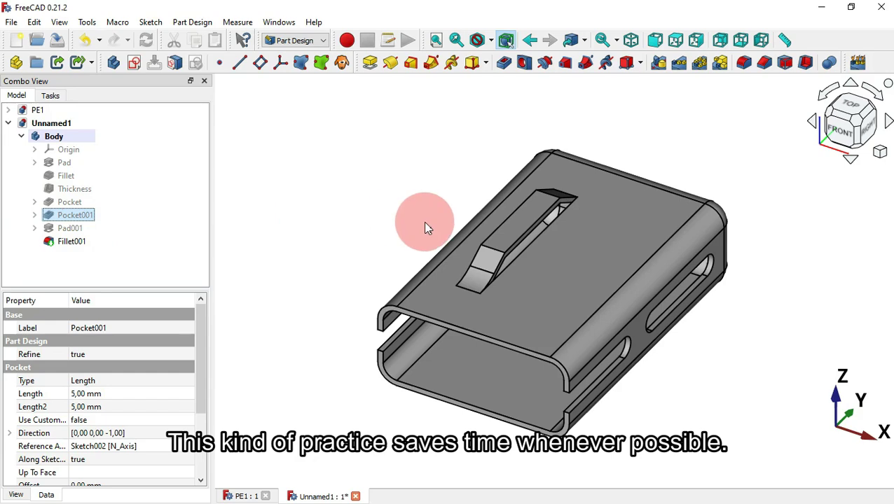
pyautogui.keyDown('shift'); pyautogui.click(72, 241); pyautogui.keyUp('shift')
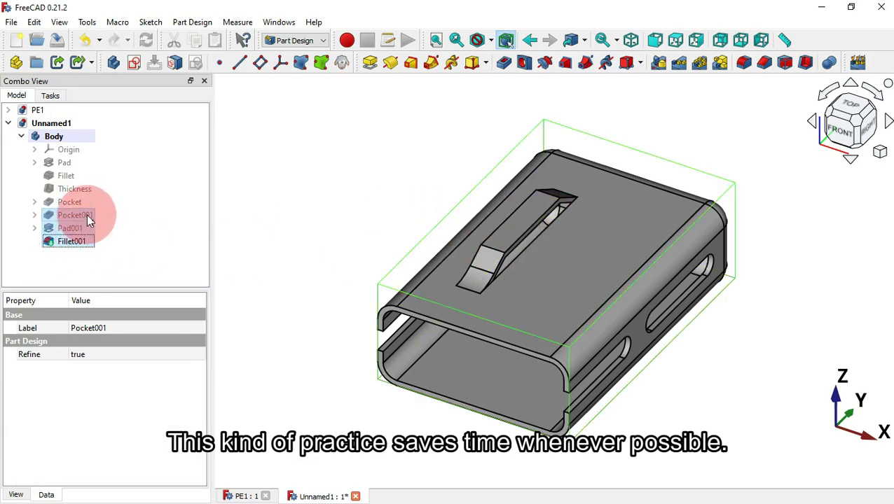
pyautogui.click(659, 65)
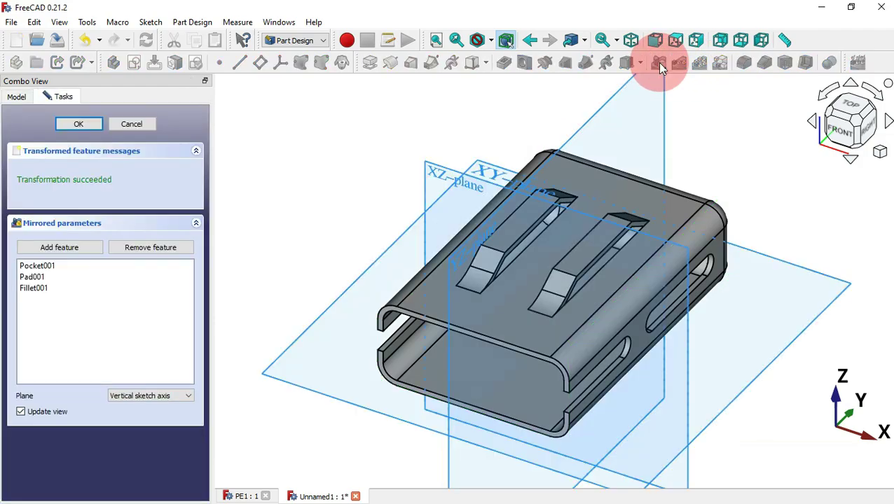
pyautogui.moveTo(728, 269); pyautogui.dragTo(689, 276)
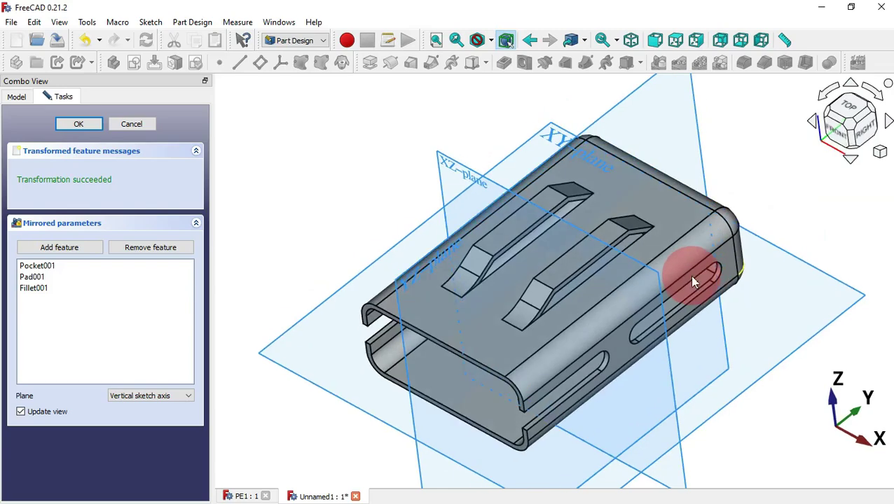
pyautogui.click(93, 132)
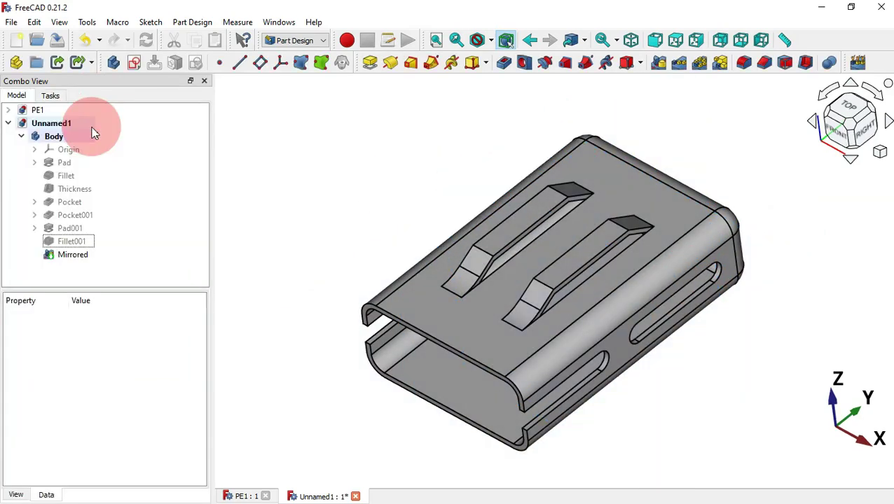
pyautogui.click(255, 179)
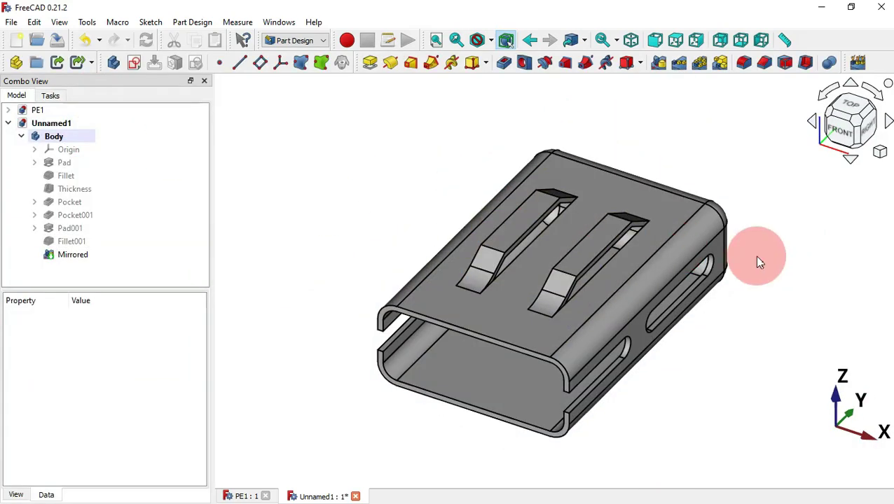
# Fillet the four corner edges where the open side slots meet the sleeve's front rim with a 10 mm radius.
pyautogui.hotkey('ctrl', 'Tab')
pyautogui.moveTo(550, 386); pyautogui.dragTo(542, 377)
pyautogui.click(867, 129)
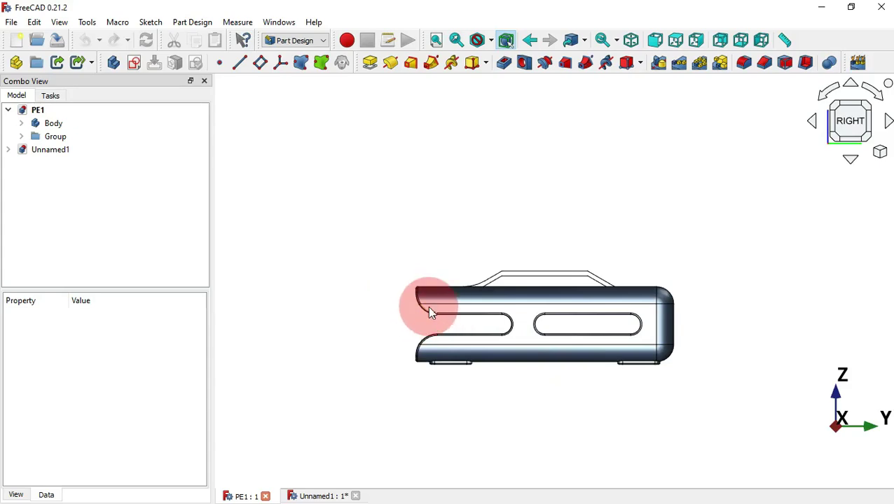
pyautogui.hotkey('ctrl', 'Tab')
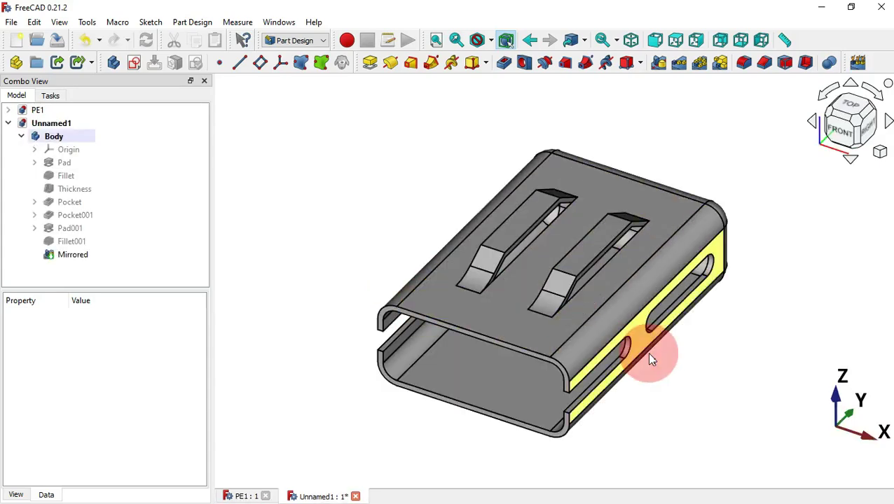
pyautogui.click(566, 395)
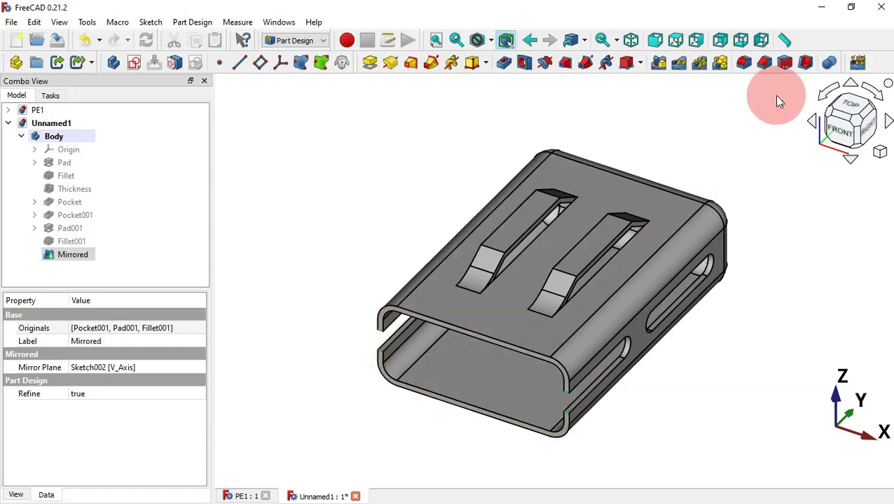
pyautogui.click(749, 63)
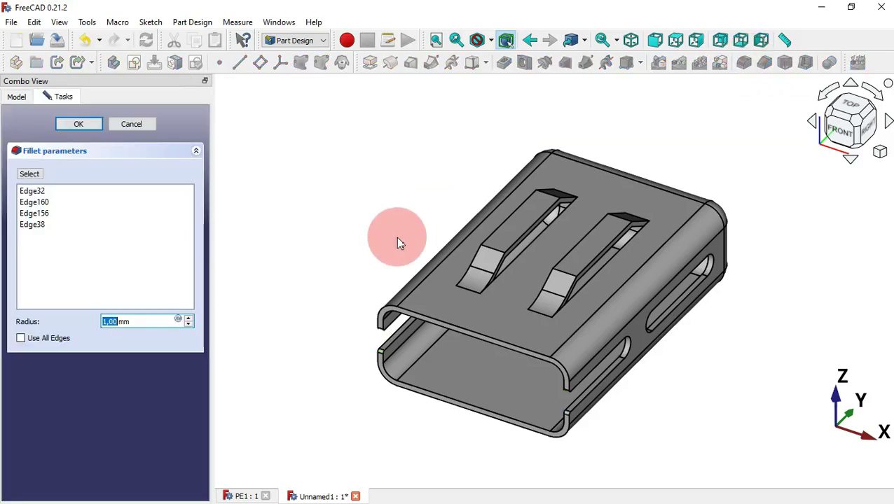
pyautogui.click(151, 321)
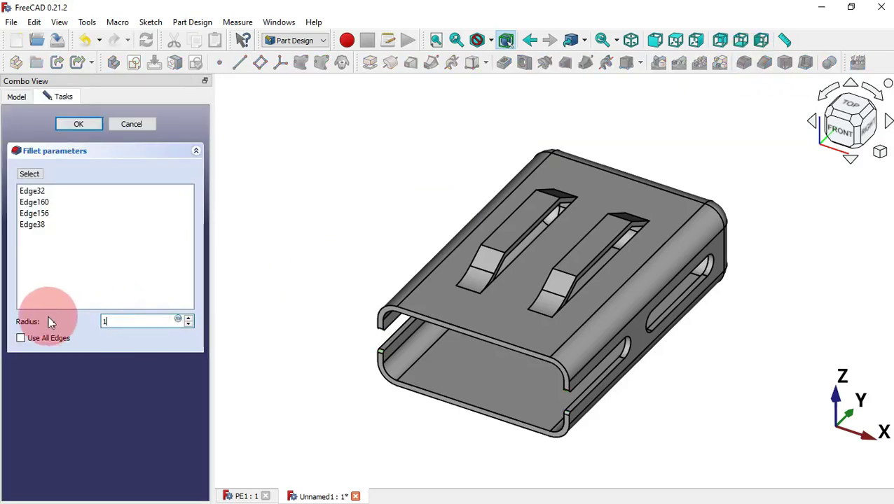
pyautogui.write('10')
pyautogui.press('Return')
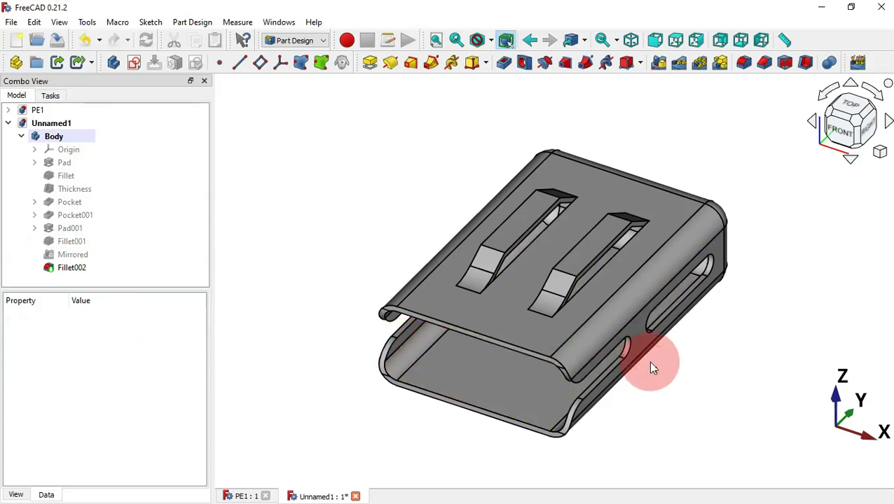
# Fillet the outer edge along the sleeve's front rim and the outer edges of both closed side slots with a 0.75 mm radius.
pyautogui.hotkey('ctrl', 'Tab')
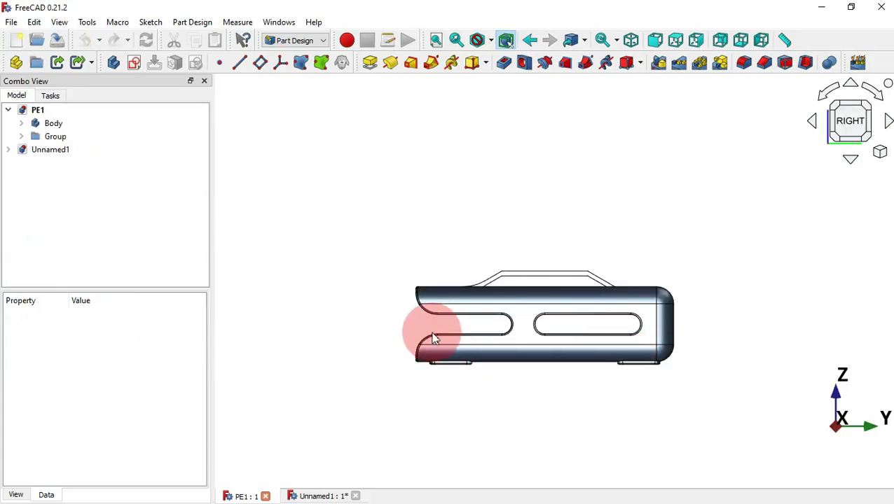
pyautogui.moveTo(435, 339); pyautogui.dragTo(549, 383, button='middle')
pyautogui.scroll(3, 542, 400)
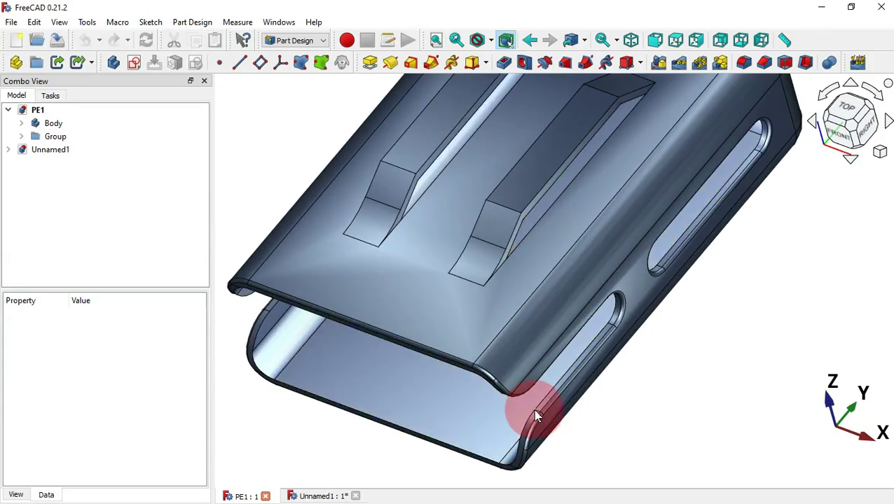
pyautogui.hotkey('ctrl', 'Tab')
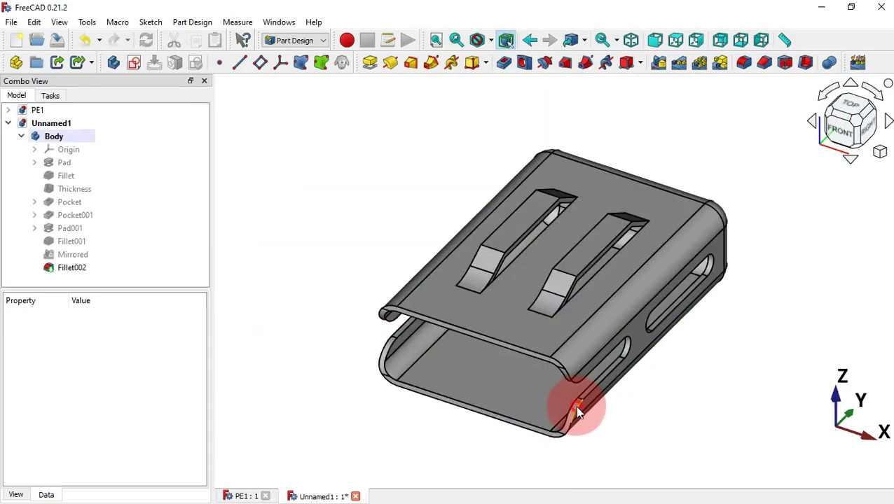
pyautogui.click(577, 408)
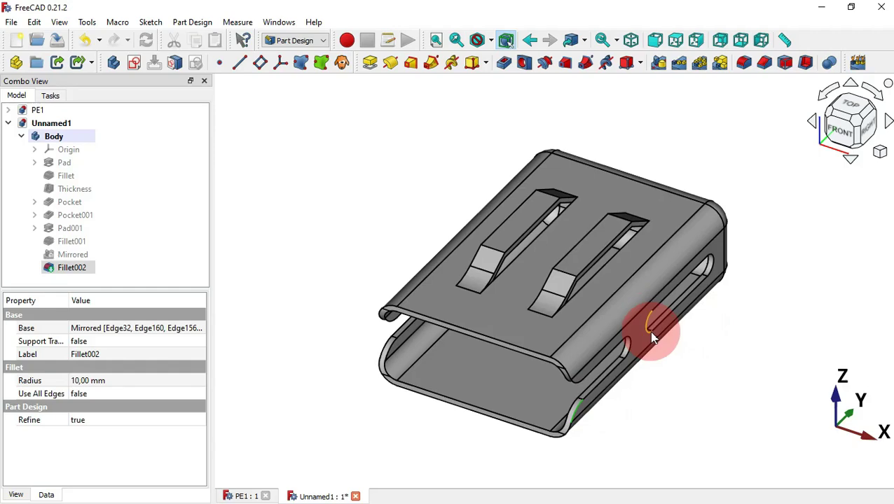
pyautogui.moveTo(482, 293); pyautogui.dragTo(530, 296, button='middle')
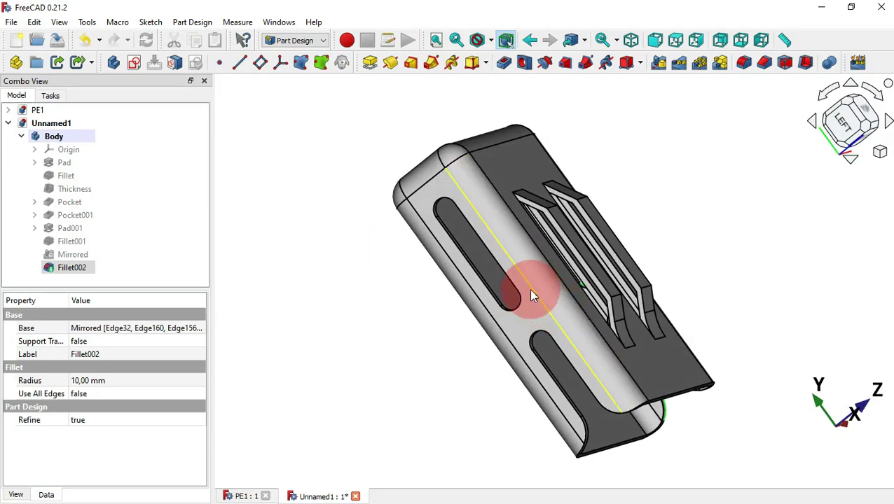
pyautogui.click(512, 313)
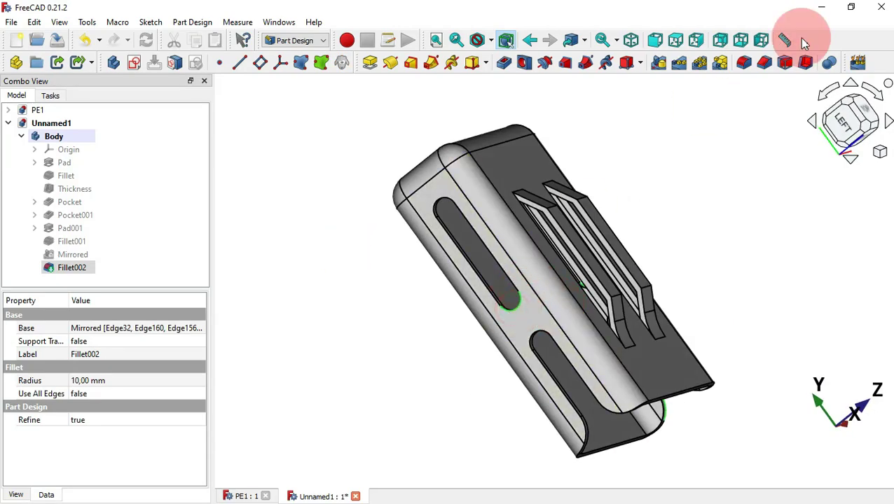
pyautogui.click(745, 63)
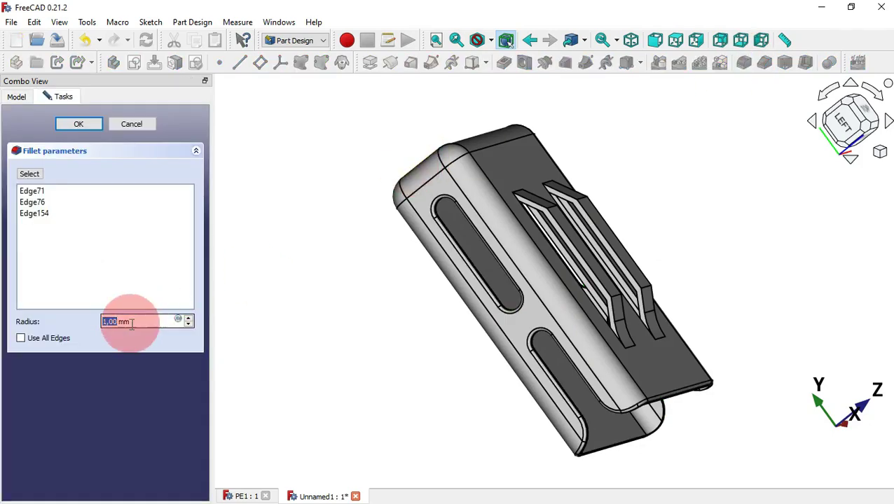
pyautogui.moveTo(142, 323); pyautogui.dragTo(83, 322)
pyautogui.write('0')
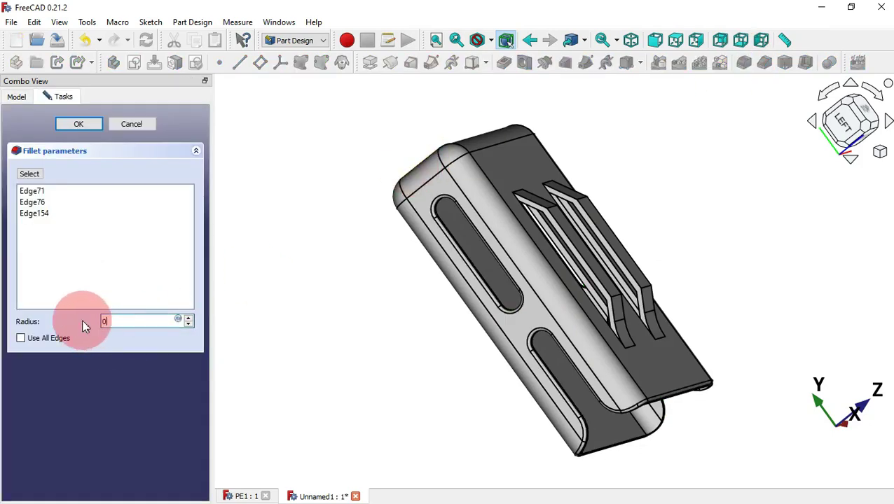
pyautogui.write('.75')
pyautogui.click(372, 328)
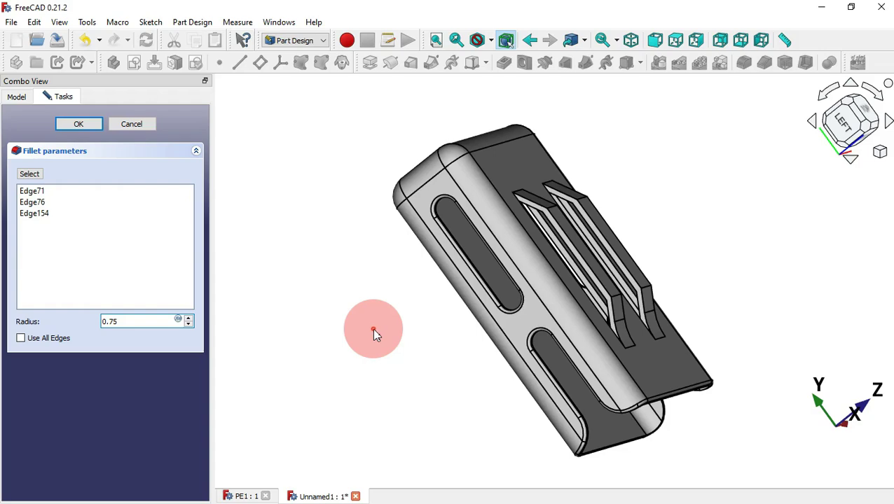
pyautogui.moveTo(642, 313)
pyautogui.mouseDown()
pyautogui.moveTo(673, 306)
pyautogui.moveTo(433, 273)
pyautogui.mouseUp()
pyautogui.click(87, 126)
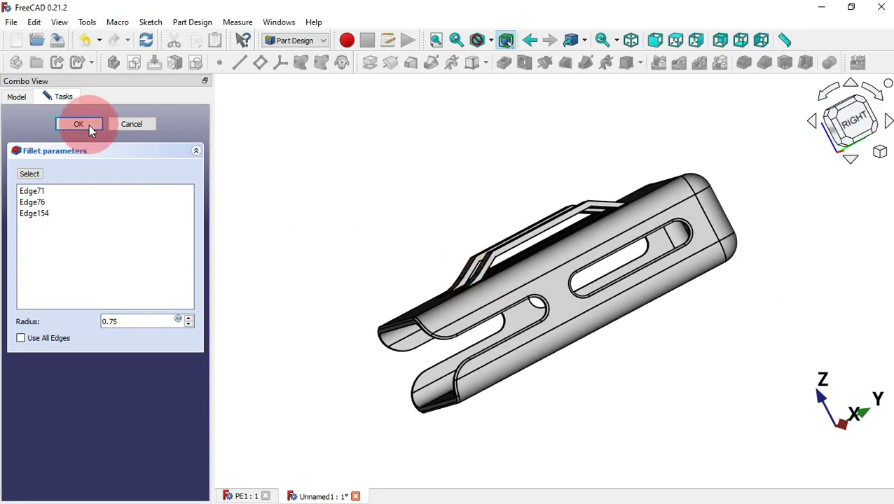
pyautogui.click(353, 196)
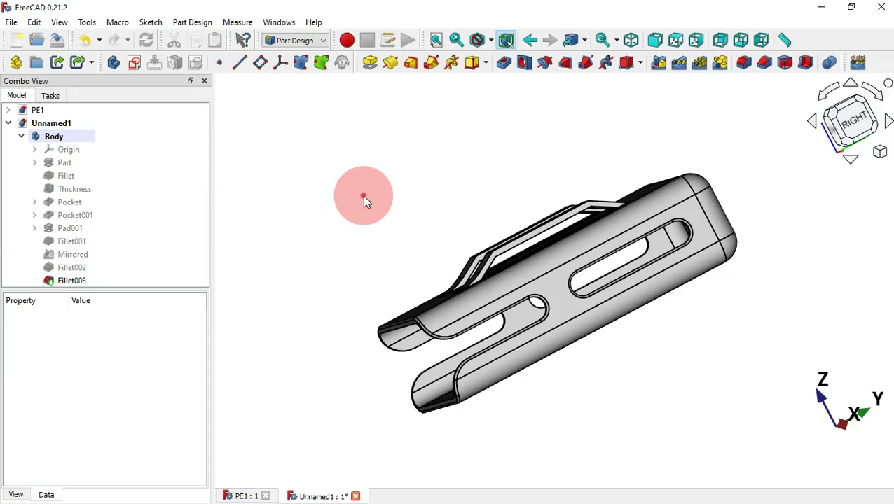
pyautogui.press('0')
# Check the underside of the PE1 reference model and start a new sketch on the sleeve's bottom face.
pyautogui.hotkey('ctrl', 'Tab')
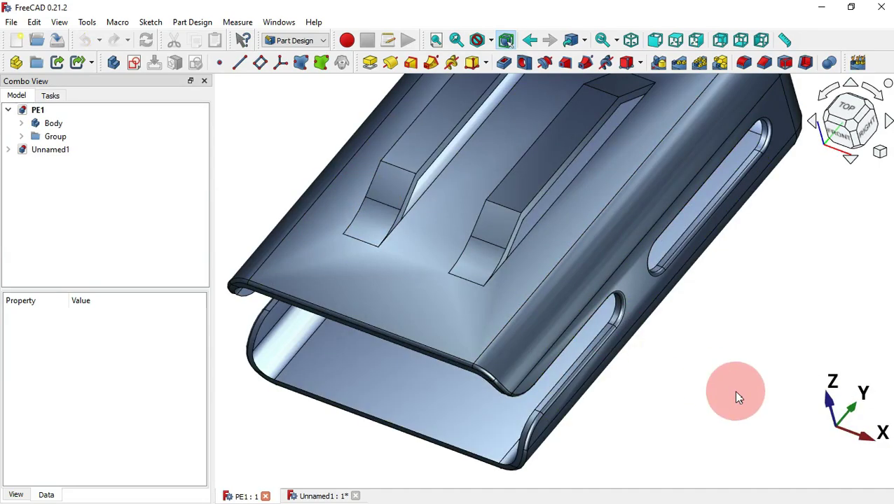
pyautogui.moveTo(723, 352); pyautogui.dragTo(624, 193, button='middle')
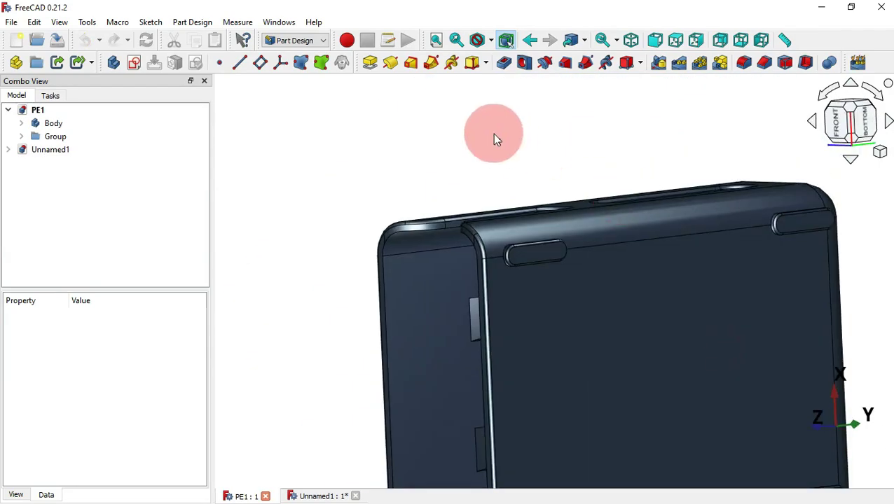
pyautogui.scroll(-3, 495, 139)
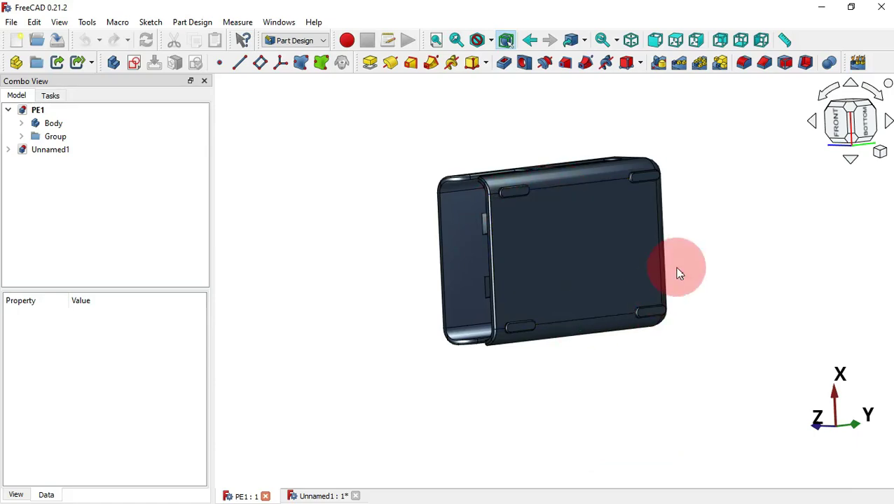
pyautogui.press('0')
pyautogui.hotkey('ctrl', 'Tab')
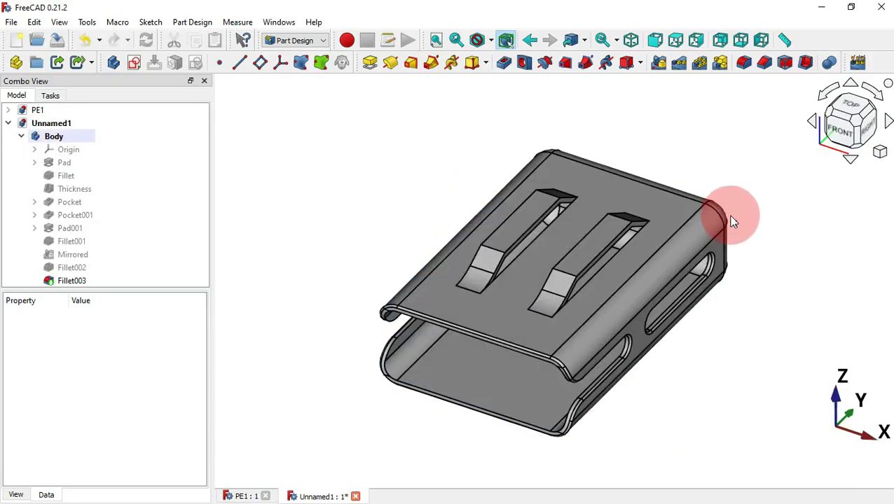
pyautogui.moveTo(706, 309); pyautogui.dragTo(619, 262, button='middle')
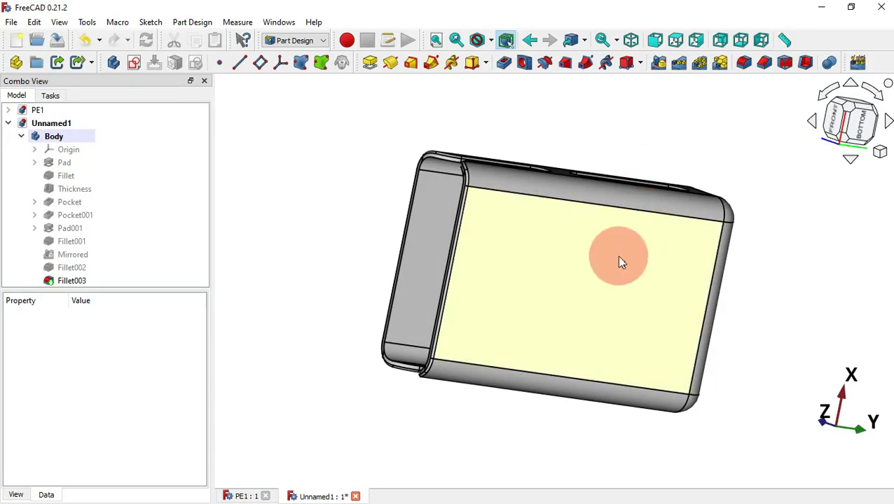
pyautogui.click(597, 260)
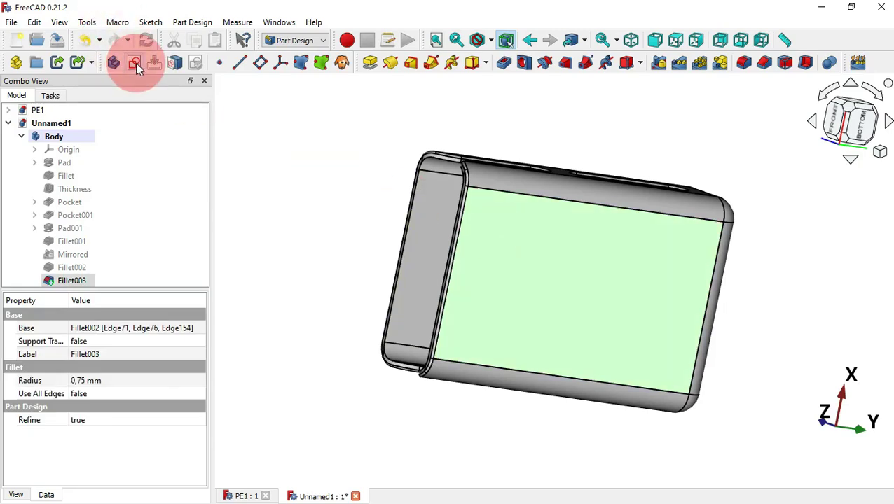
pyautogui.click(136, 63)
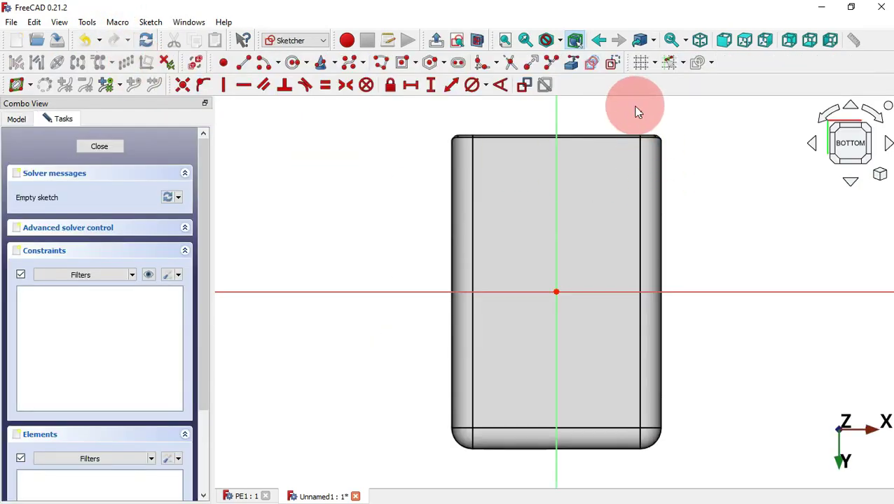
# Project the bottom face's long straight edge on the positive X side into the sketch as external geometry.
pyautogui.scroll(2, 639, 105)
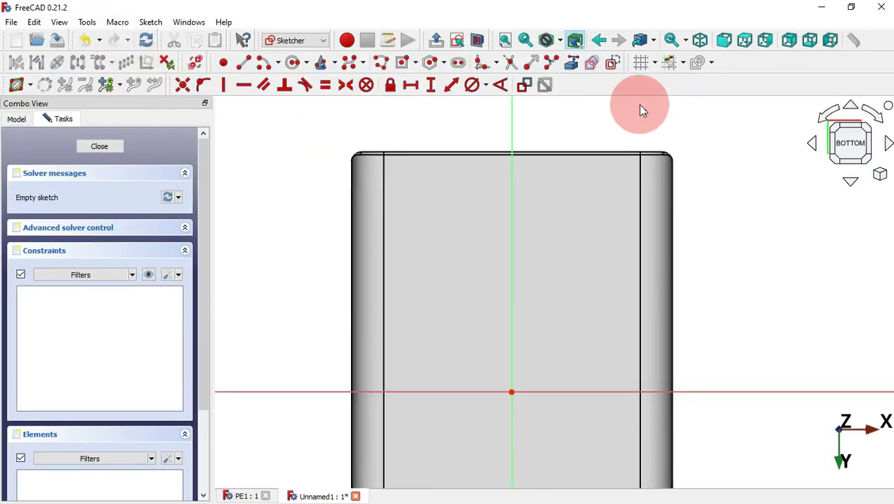
pyautogui.click(576, 67)
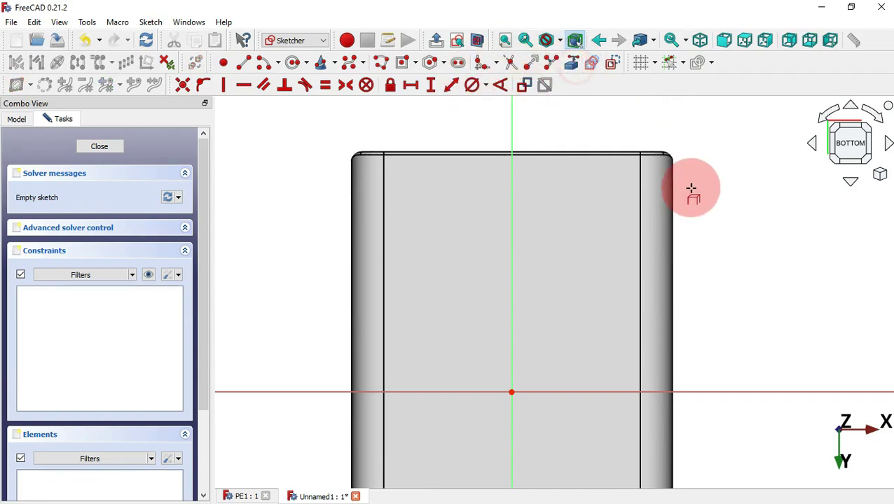
pyautogui.click(641, 192)
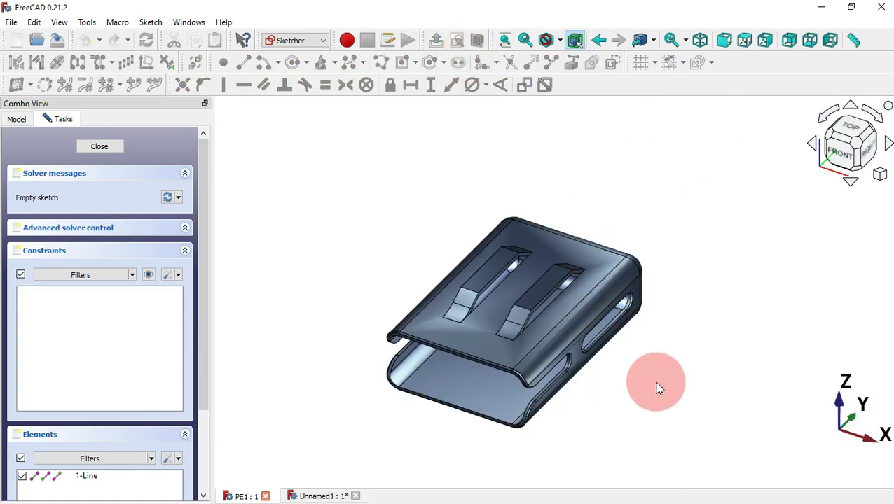
pyautogui.moveTo(656, 387); pyautogui.dragTo(481, 236, button='middle')
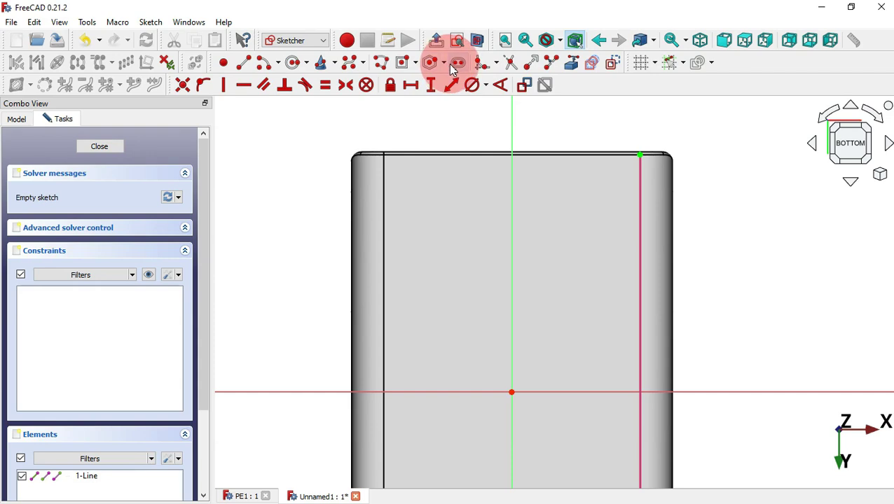
# Draw a slot about 9 mm wide along the projected edge near its upper end, and hide the sketch constraint symbols.
pyautogui.click(455, 63)
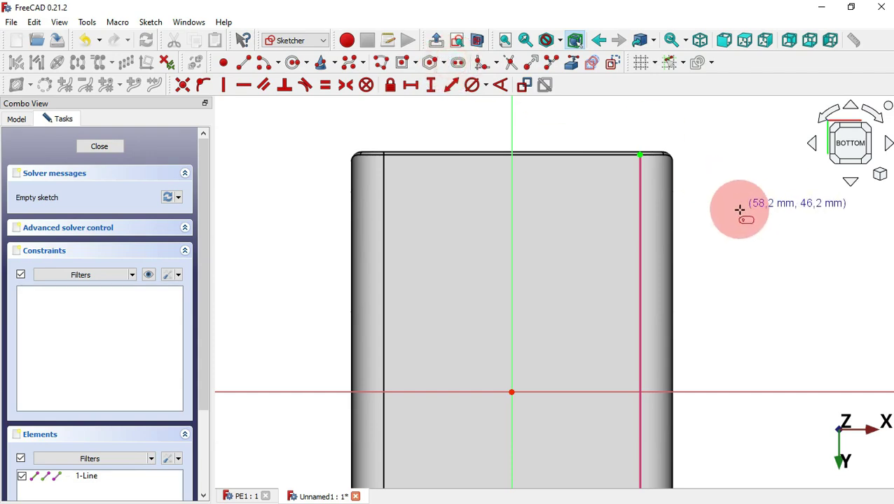
pyautogui.click(641, 178)
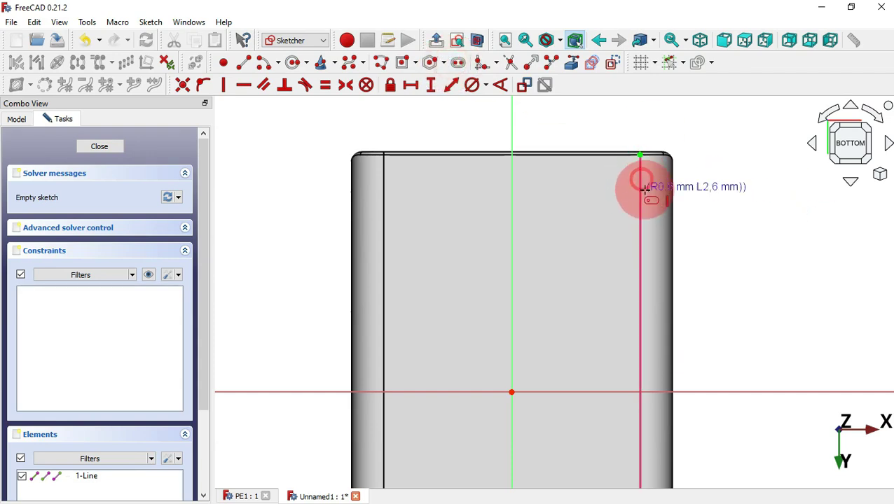
pyautogui.click(641, 250)
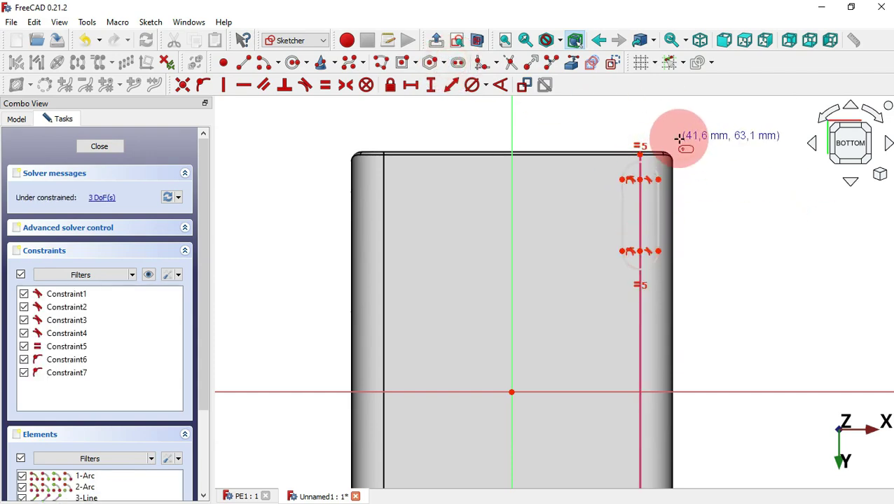
pyautogui.scroll(2, 679, 138)
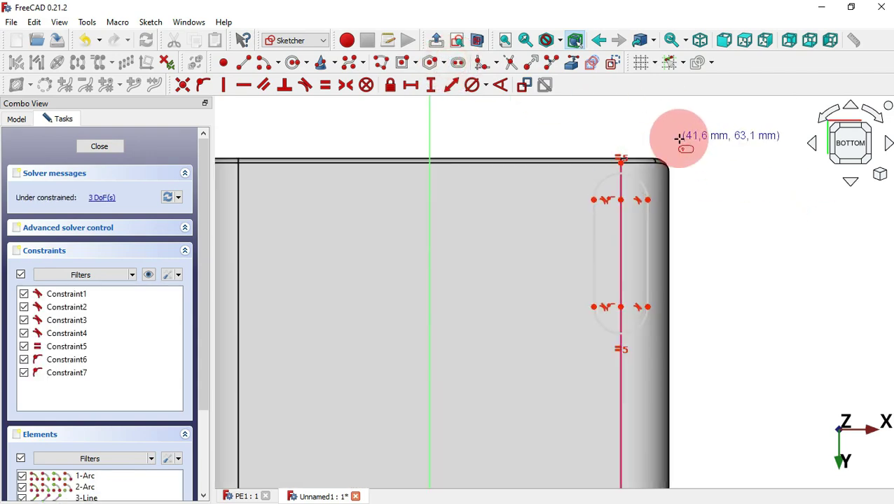
pyautogui.click(150, 276)
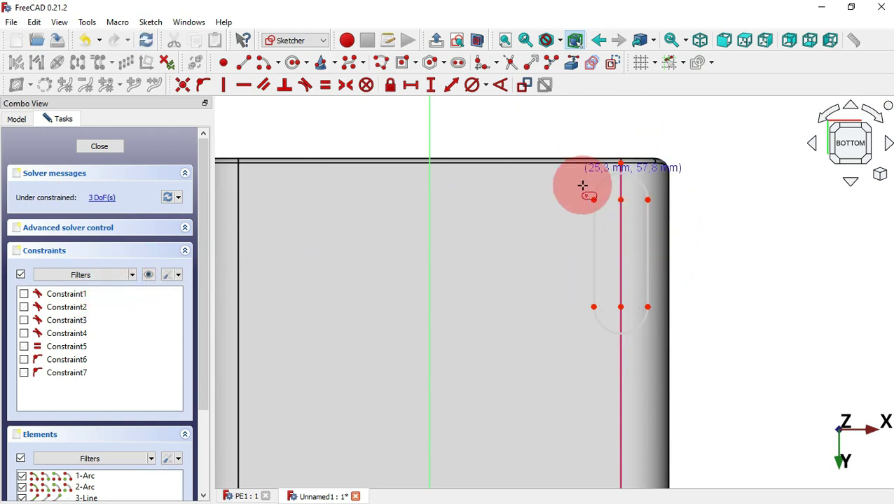
# Constrain the slot's upper arc centre 8 mm from the projected edge's end point and its straight side to 15 mm.
pyautogui.click(453, 87)
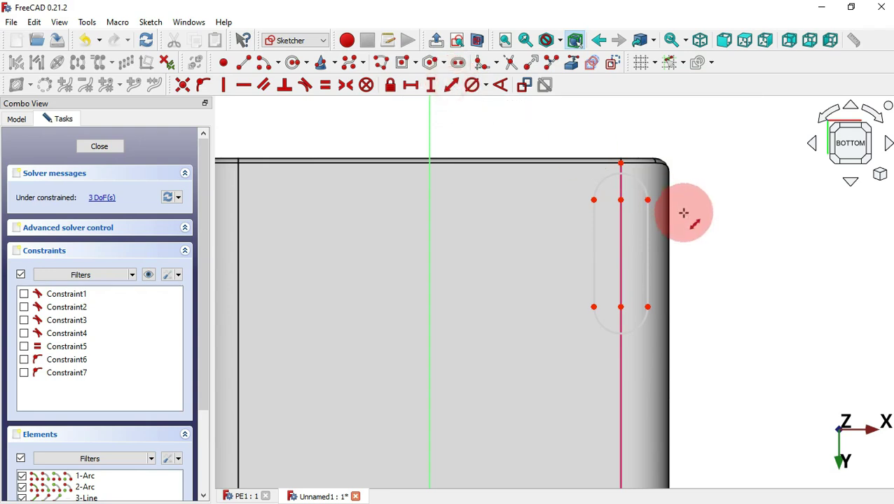
pyautogui.click(621, 163)
pyautogui.click(621, 199)
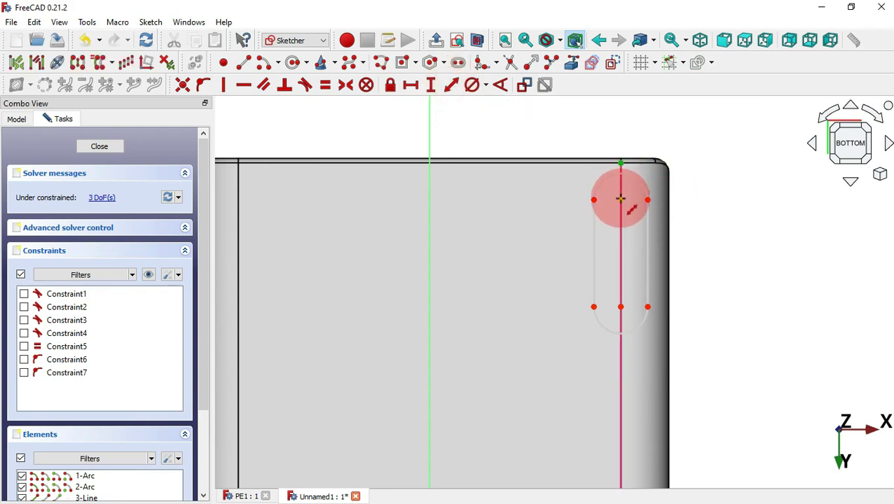
pyautogui.click(484, 161)
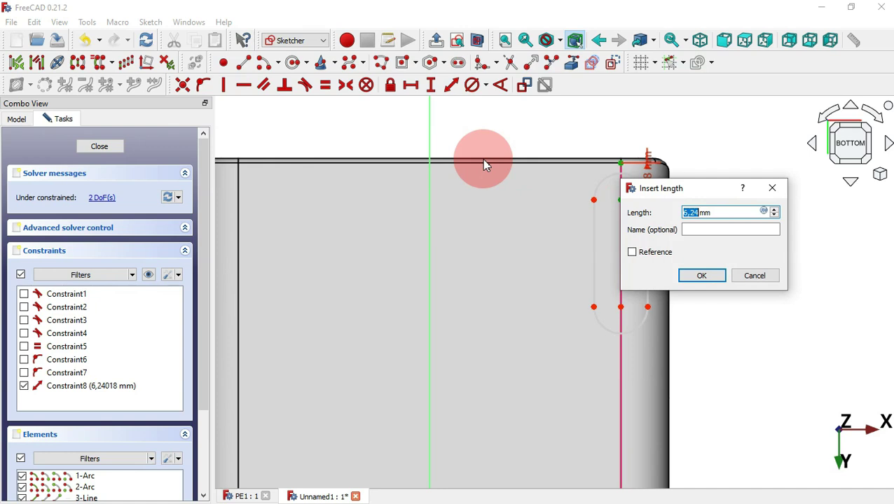
pyautogui.press('Return')
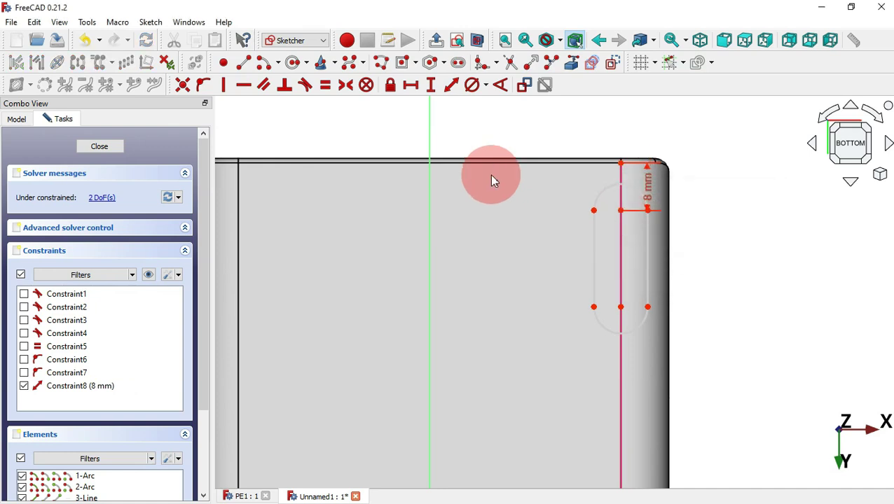
pyautogui.click(595, 259)
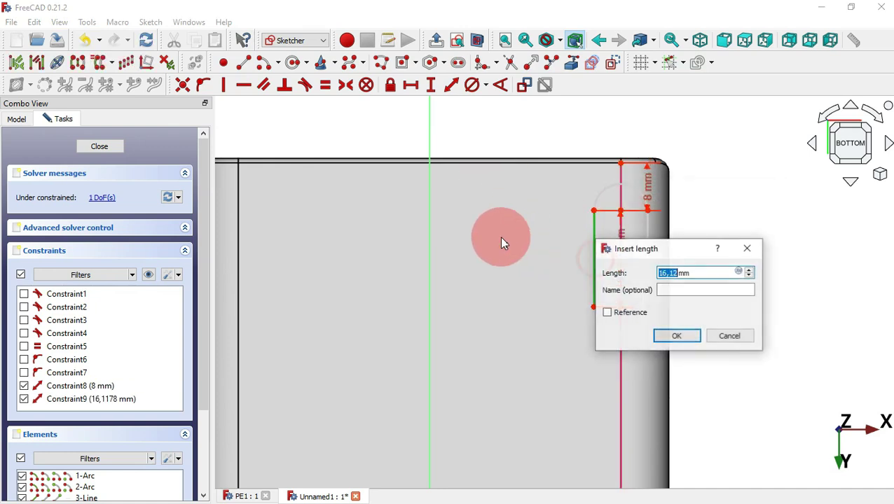
pyautogui.press('Return')
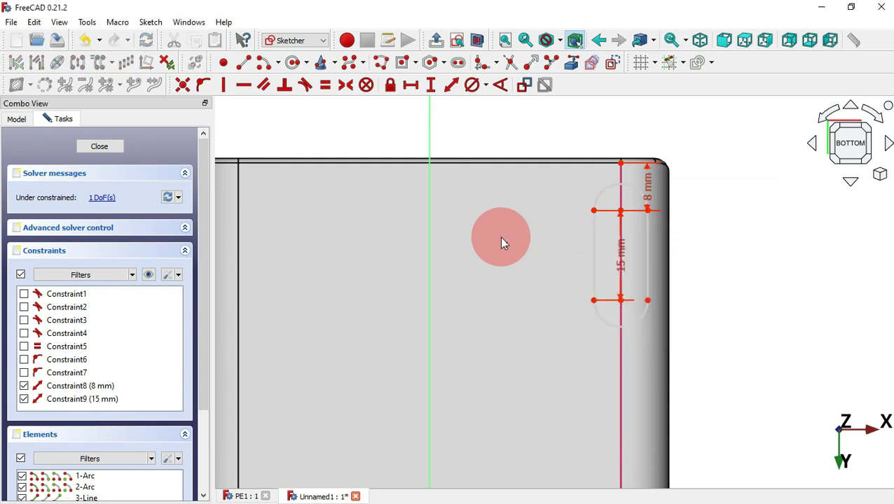
# Set the diameter of the slot's end arc to 5 mm and hide the dimensions again.
pyautogui.click(472, 85)
pyautogui.click(628, 187)
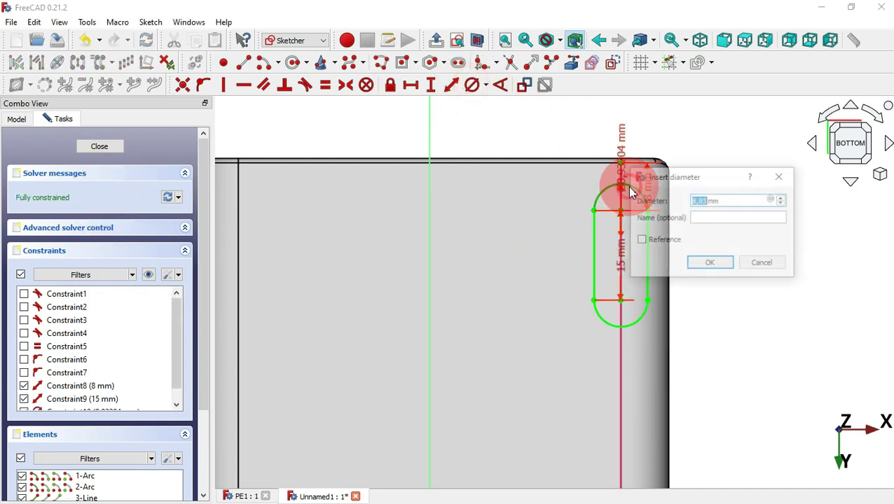
pyautogui.press('Return')
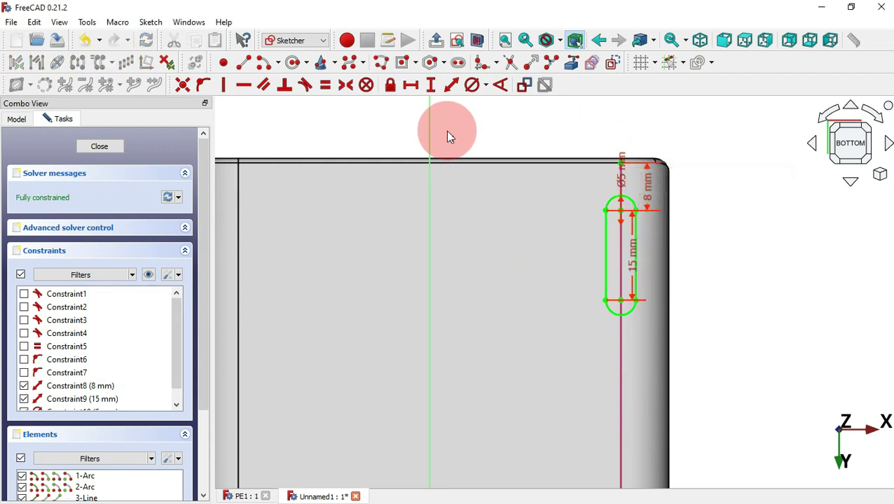
pyautogui.moveTo(615, 180); pyautogui.dragTo(636, 178)
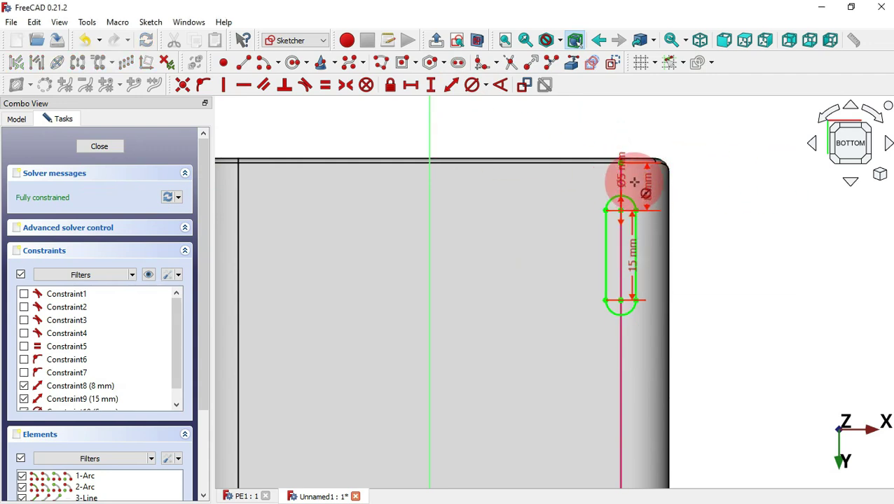
pyautogui.click(149, 274)
# Mirror the whole slot across the sketch's vertical axis.
pyautogui.scroll(-3, 664, 144)
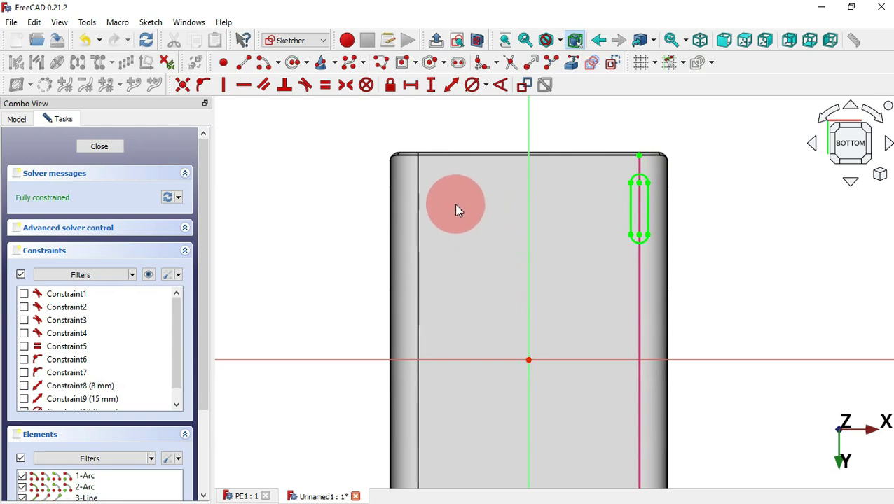
pyautogui.moveTo(604, 166); pyautogui.dragTo(669, 258)
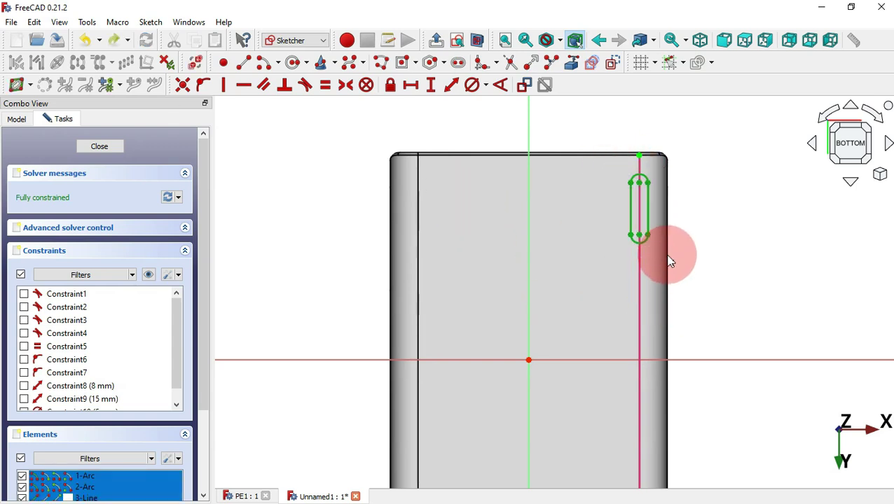
pyautogui.click(530, 147)
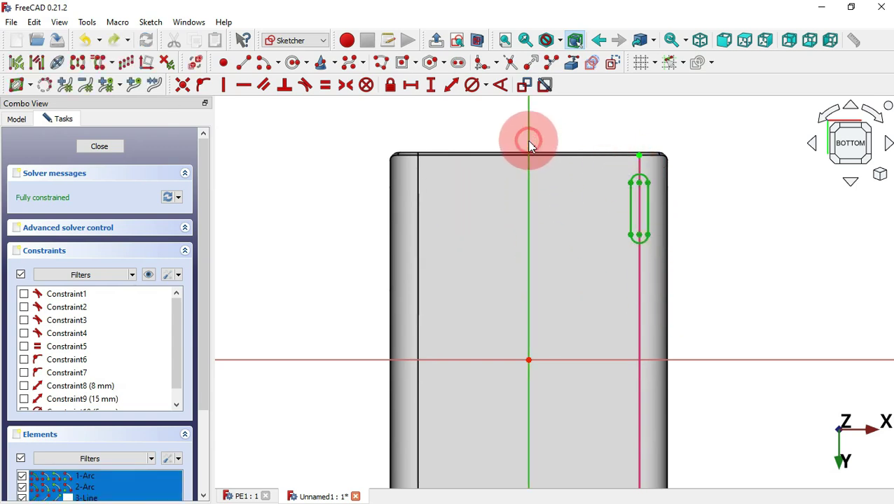
pyautogui.click(80, 68)
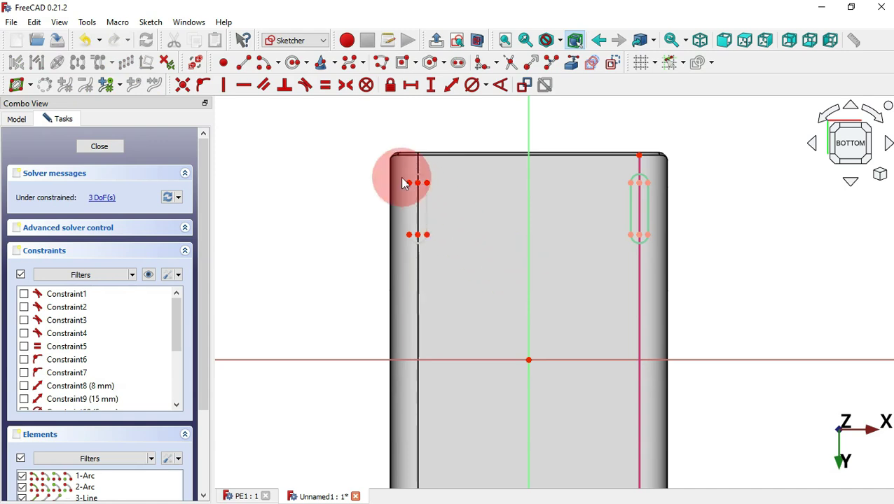
# Mirror both upper slots across the sketch's horizontal axis to get four corner slots.
pyautogui.moveTo(389, 163)
pyautogui.mouseDown()
pyautogui.moveTo(678, 295)
pyautogui.moveTo(694, 291)
pyautogui.moveTo(686, 288)
pyautogui.mouseUp()
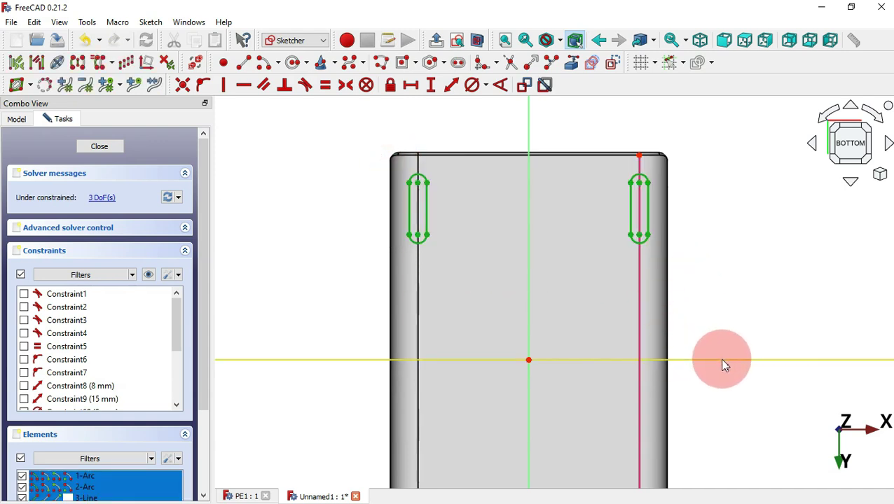
pyautogui.click(79, 64)
pyautogui.click(589, 206)
pyautogui.scroll(-3, 588, 206)
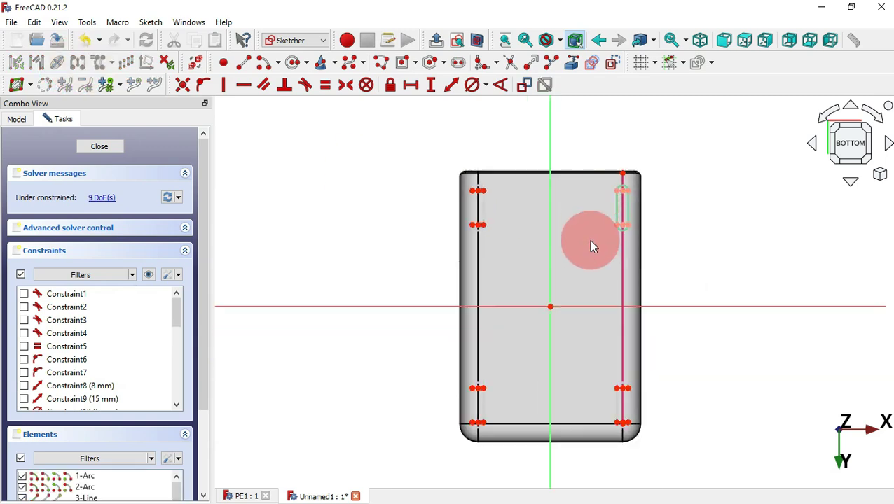
# Make the upper arc centres of the upper slot pair, and those of the lower pair, symmetric about the vertical axis.
pyautogui.scroll(1, 562, 305)
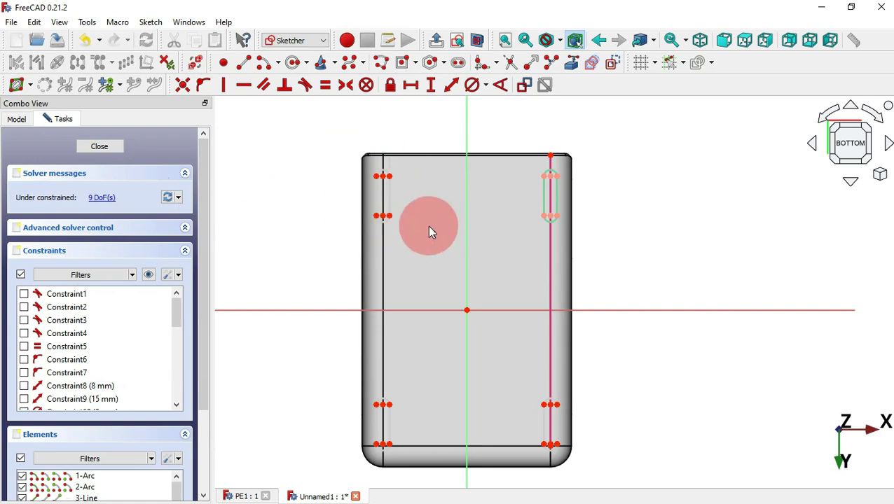
pyautogui.click(346, 91)
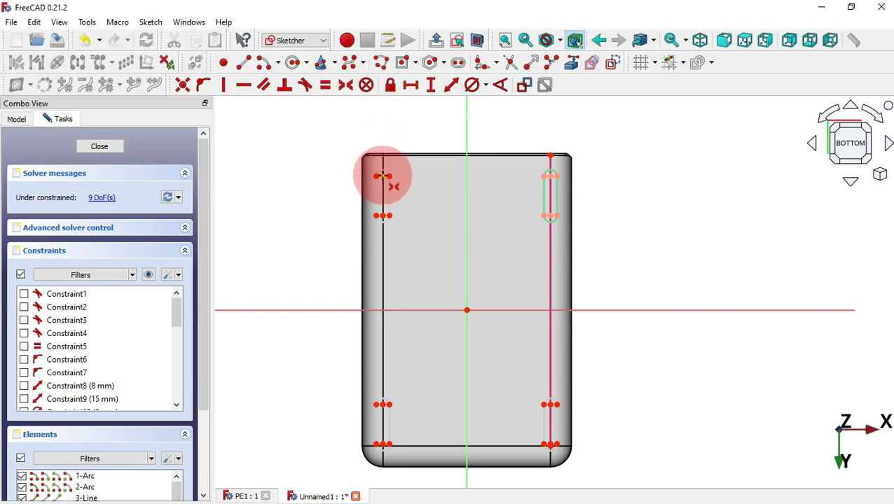
pyautogui.click(548, 174)
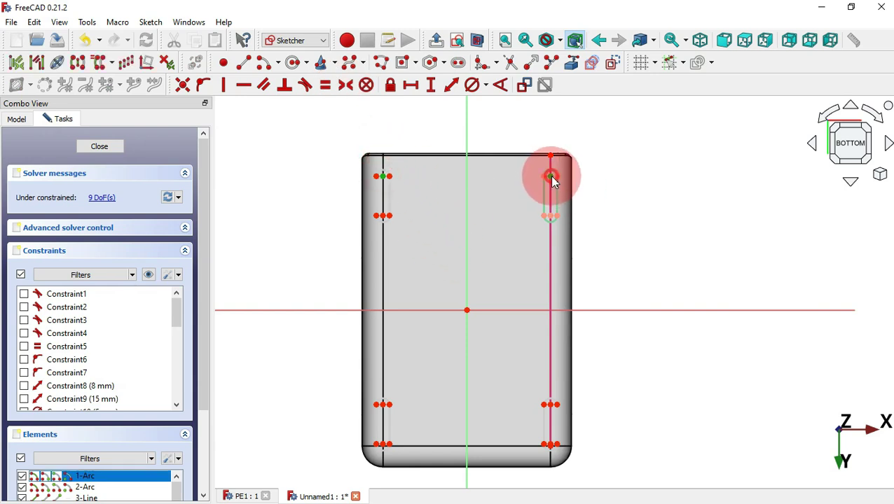
pyautogui.click(473, 135)
pyautogui.click(468, 135)
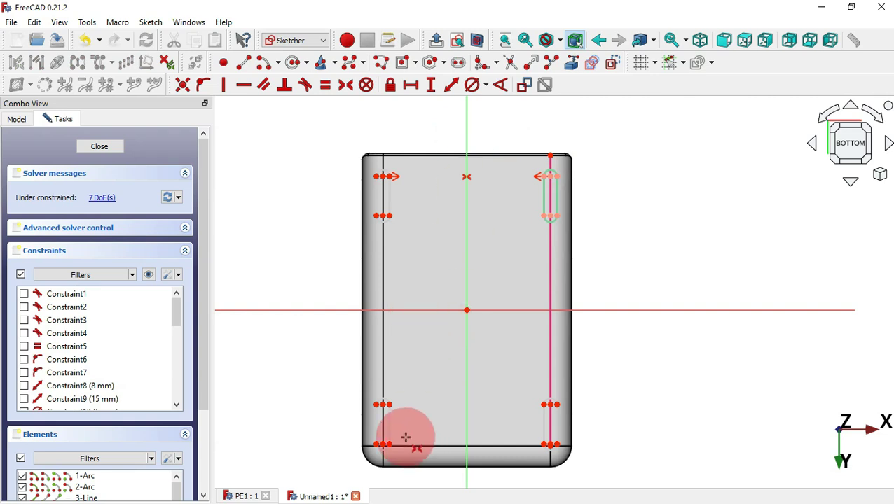
pyautogui.click(383, 405)
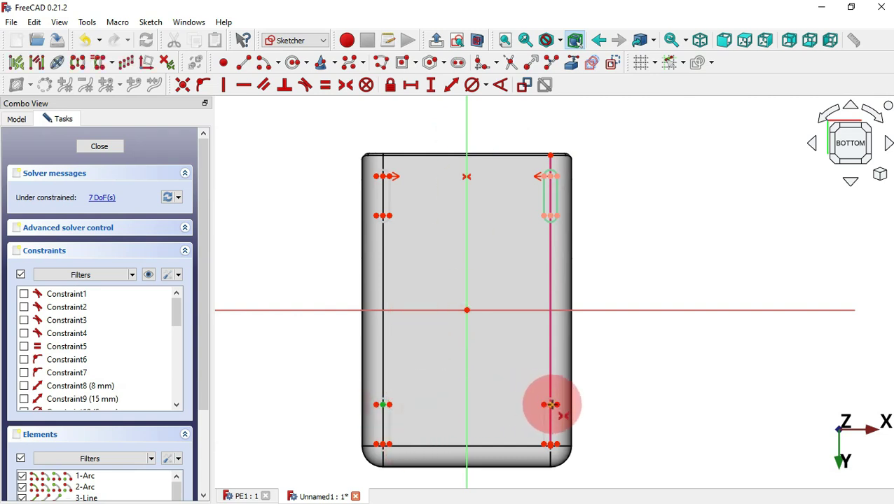
pyautogui.click(551, 405)
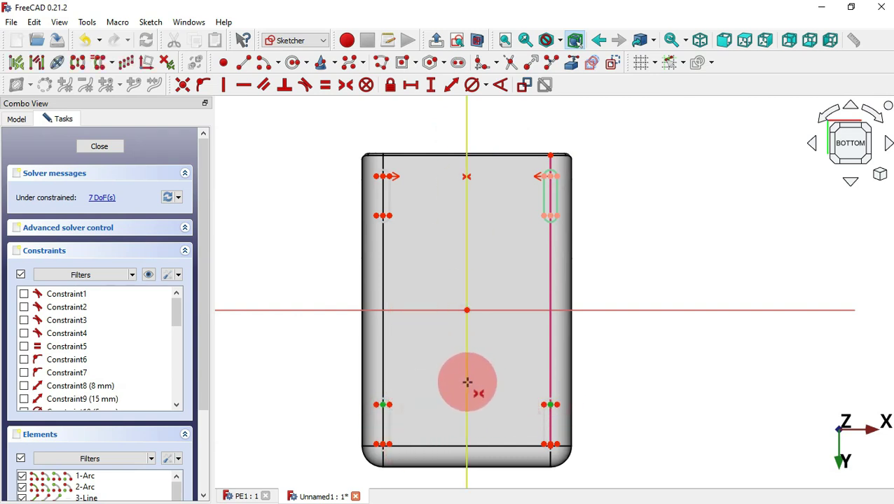
pyautogui.click(467, 382)
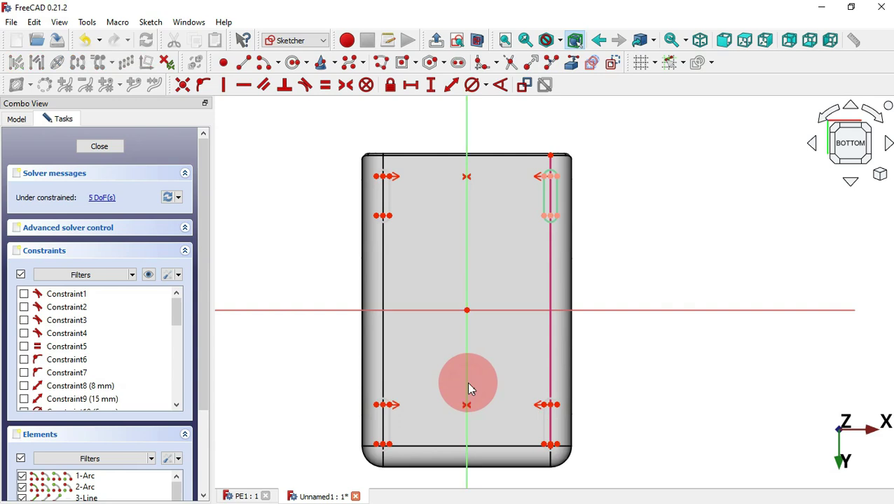
# Make the facing inner arc centres of the upper and lower slots on both sides symmetric about the horizontal axis.
pyautogui.click(549, 215)
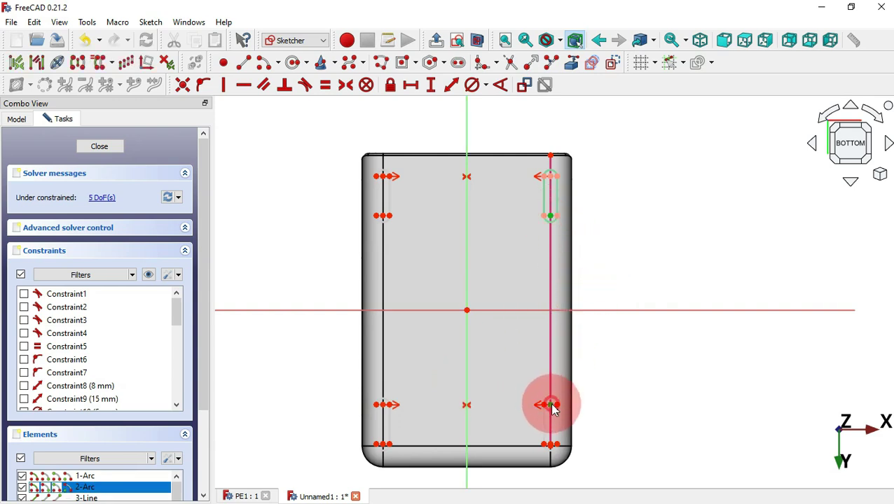
pyautogui.click(644, 309)
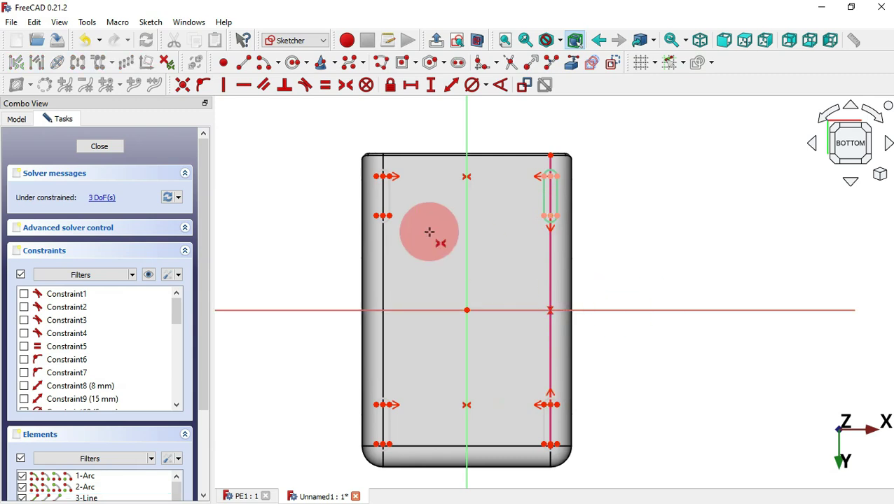
pyautogui.click(384, 215)
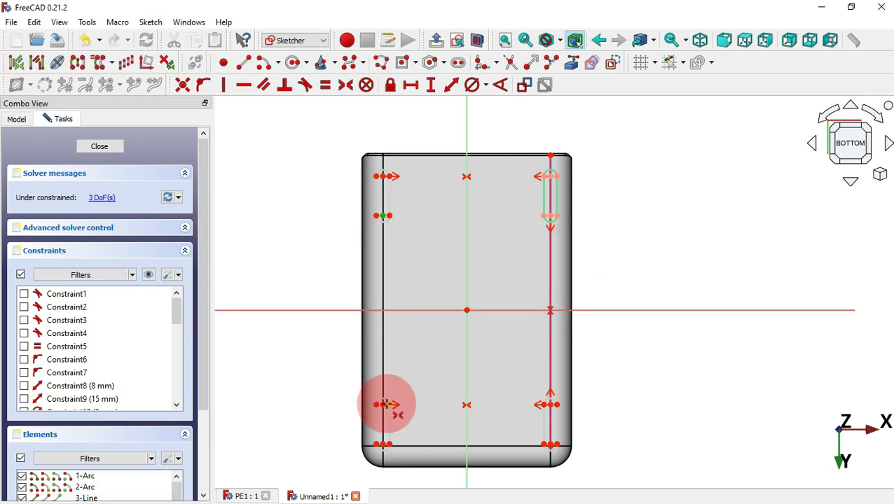
pyautogui.click(384, 405)
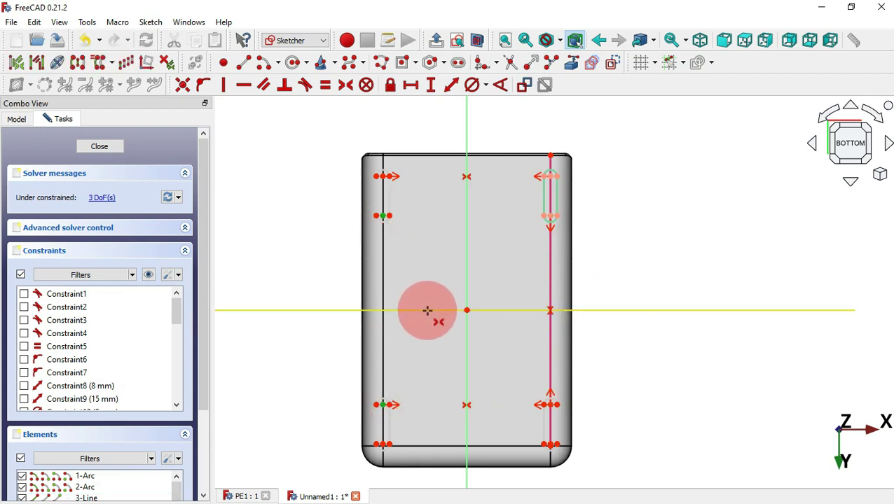
pyautogui.click(427, 310)
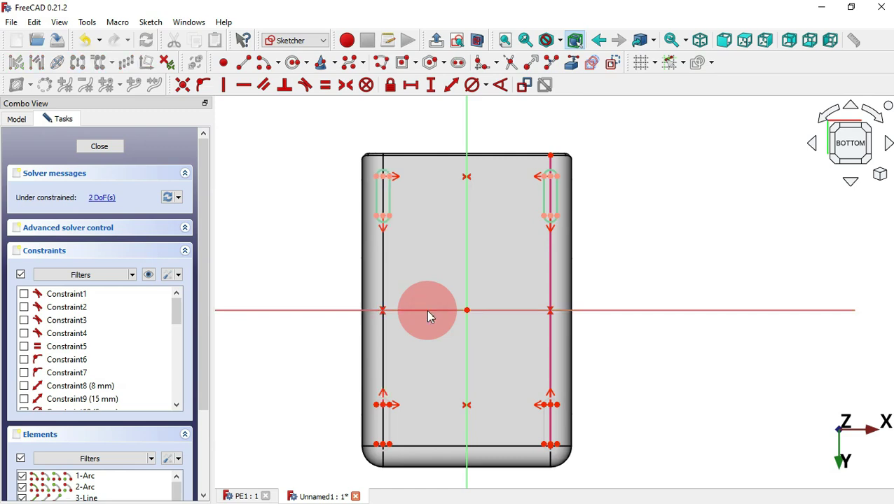
pyautogui.click(569, 322)
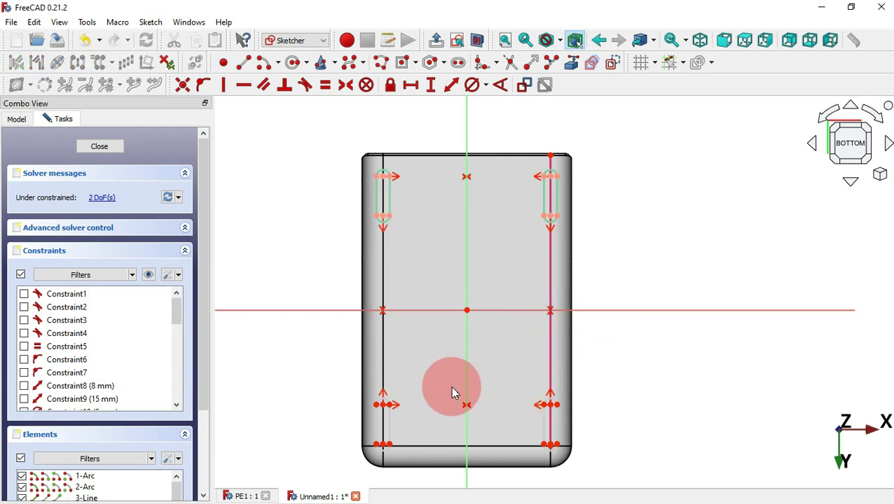
# Pull the lower ends of both lower slots sideways to check which movement is still unconstrained.
pyautogui.moveTo(393, 449)
pyautogui.mouseDown()
pyautogui.moveTo(431, 421)
pyautogui.moveTo(403, 439)
pyautogui.moveTo(483, 440)
pyautogui.mouseUp()
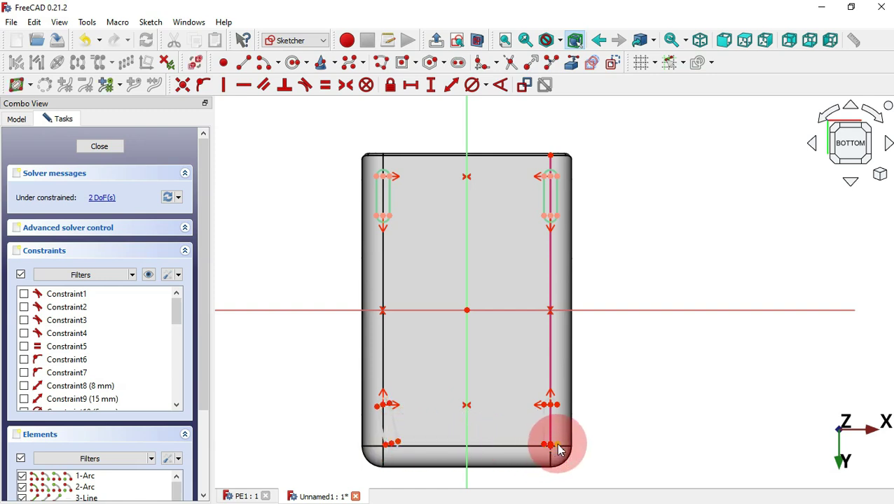
pyautogui.moveTo(559, 450); pyautogui.dragTo(581, 429)
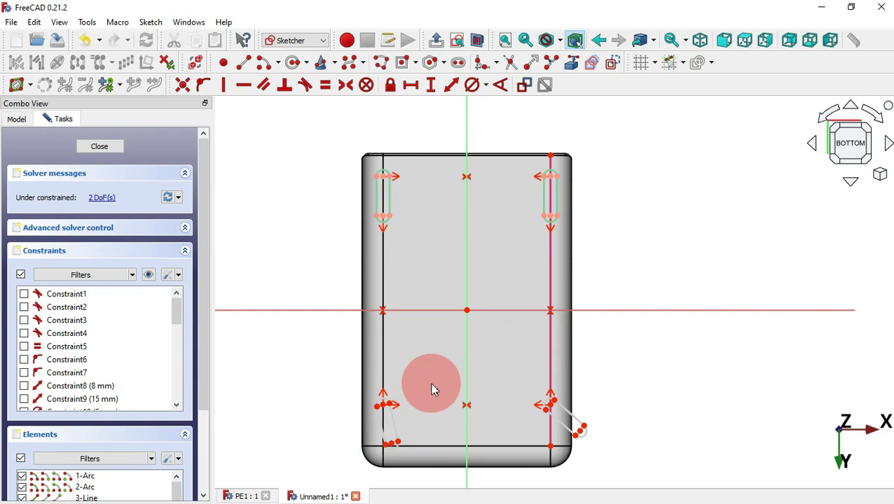
# Constrain a straight side of each of the two lower slots vertical and leave the sketch.
pyautogui.click(222, 85)
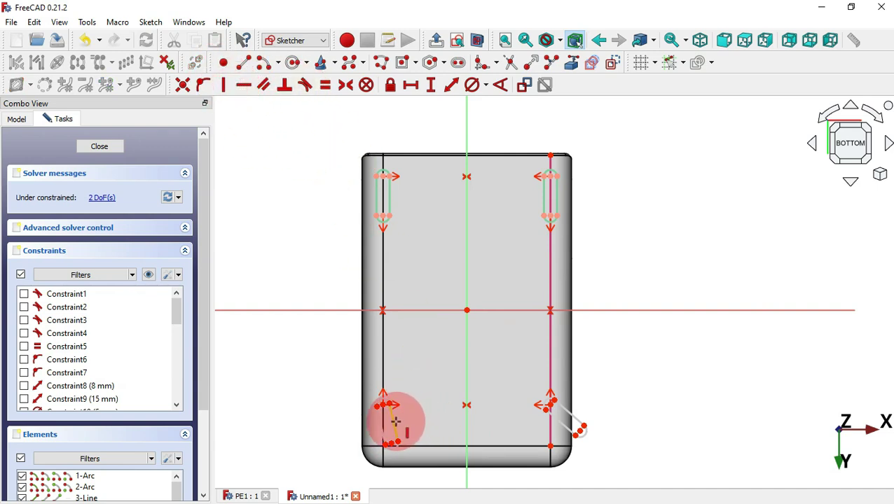
pyautogui.click(395, 420)
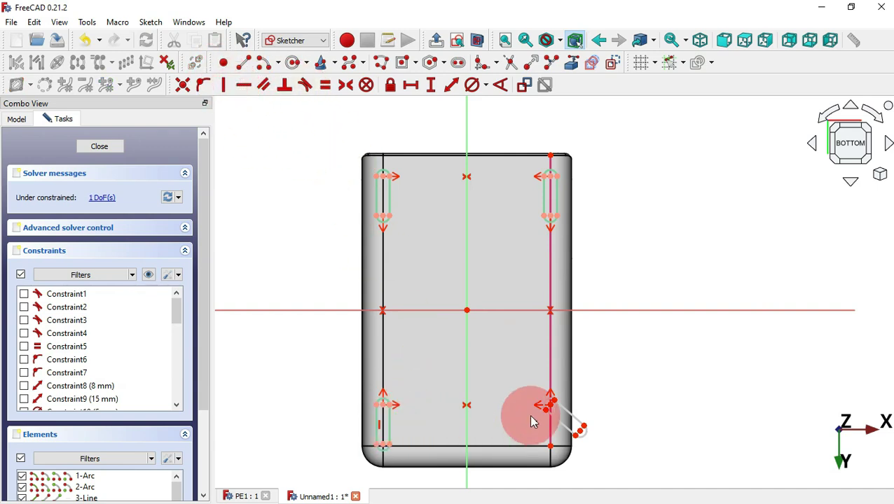
pyautogui.click(567, 411)
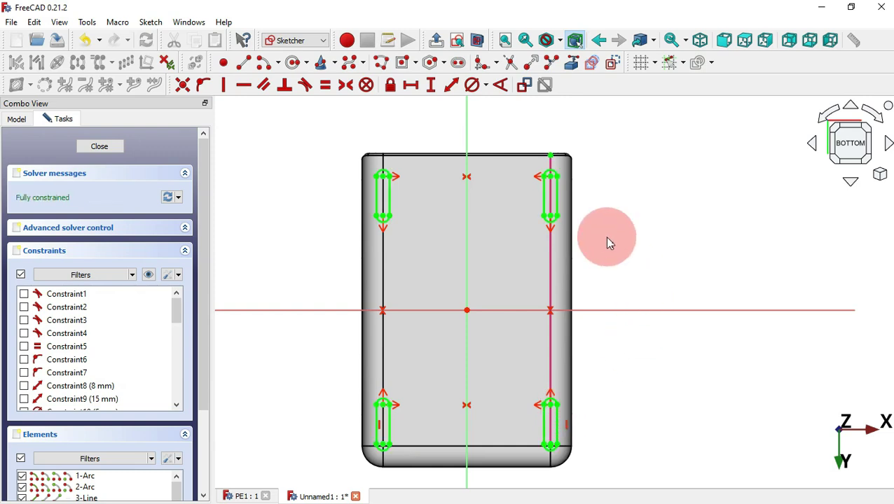
pyautogui.press('Escape')
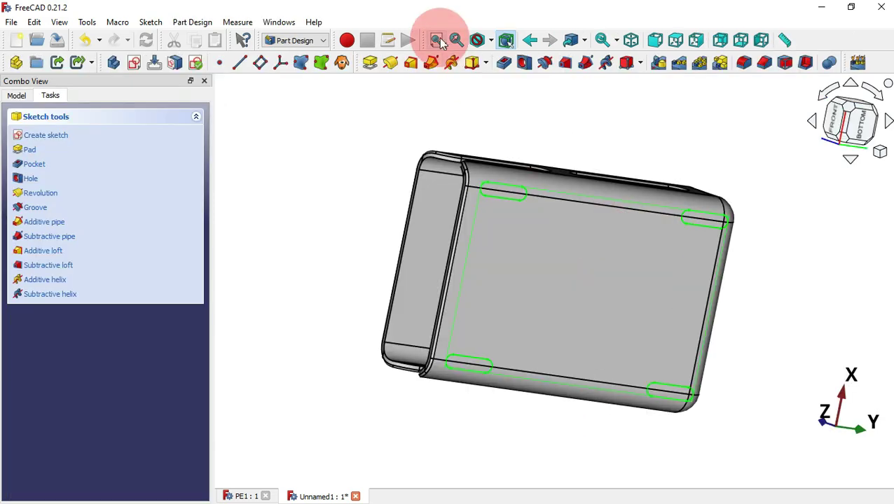
# Pad the four-slot sketch outward from the bottom face with a length of 2.5 mm.
pyautogui.click(369, 63)
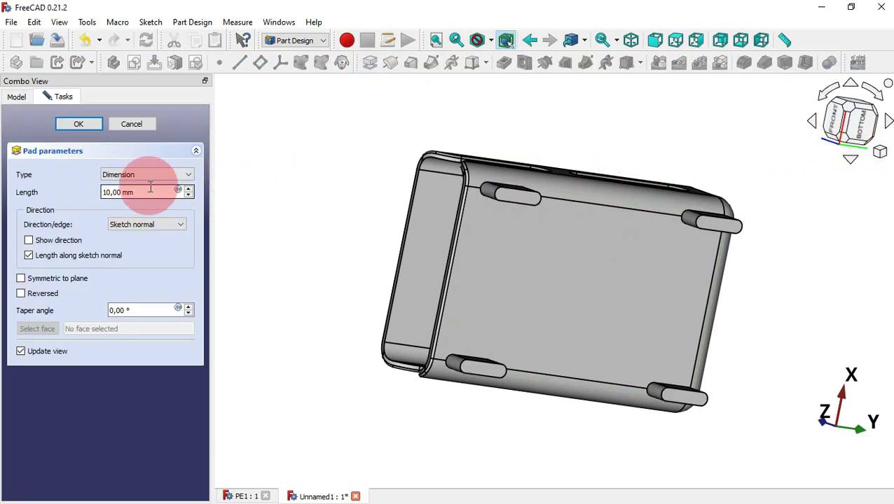
pyautogui.moveTo(111, 192); pyautogui.dragTo(53, 187)
pyautogui.write('2.5')
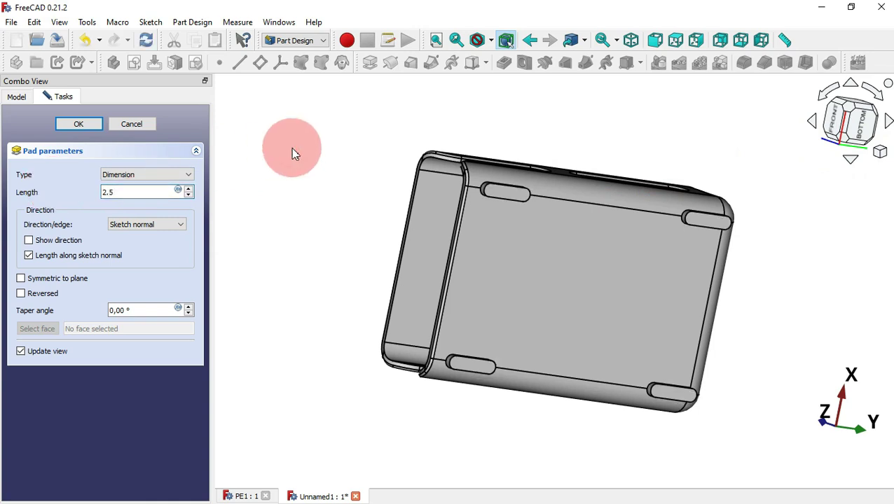
# Compare the pads' front profile with the PE1 reference model, make the pad symmetric to its sketch plane and accept it.
pyautogui.click(833, 122)
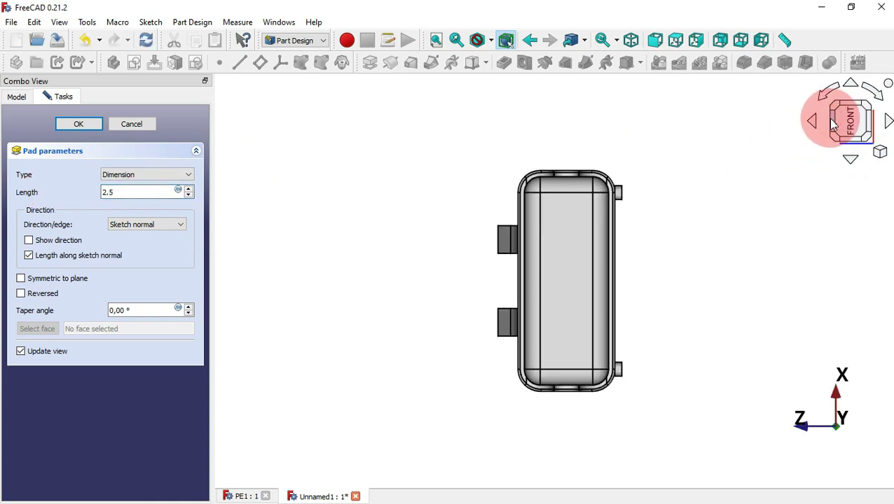
pyautogui.scroll(6, 617, 178)
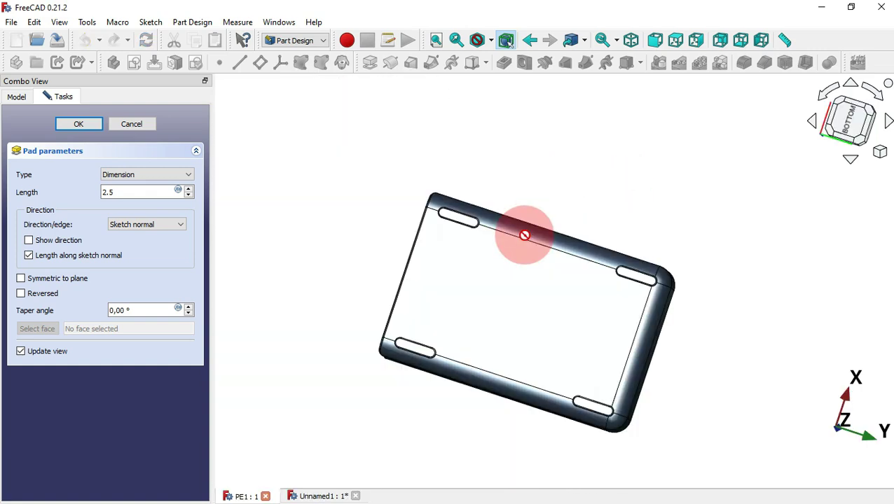
pyautogui.moveTo(511, 188); pyautogui.dragTo(602, 269)
pyautogui.click(858, 123)
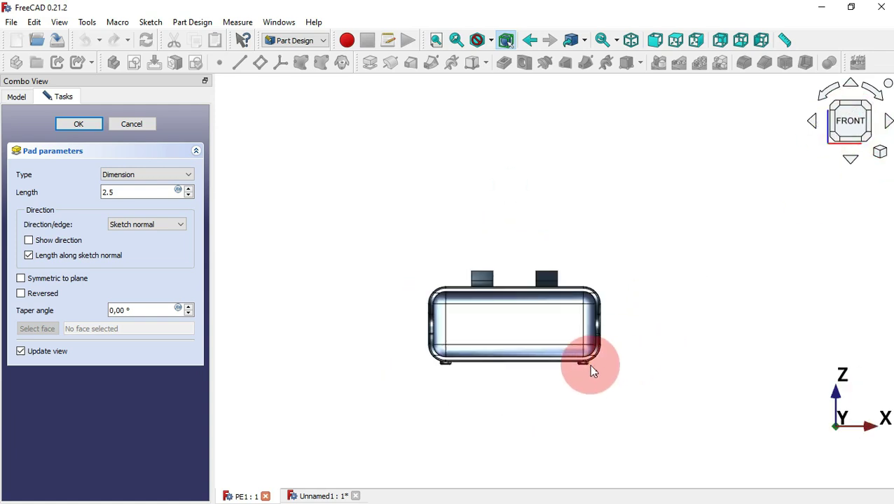
pyautogui.scroll(10, 586, 363)
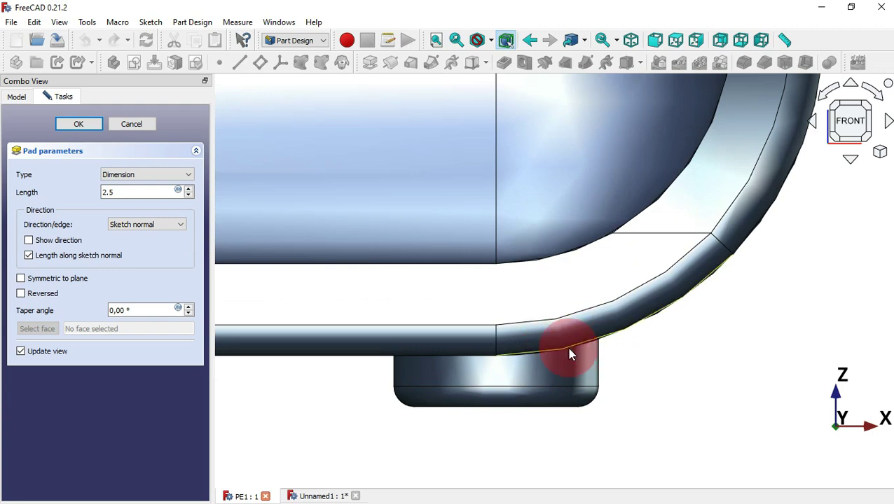
pyautogui.hotkey('shift', 'Left')
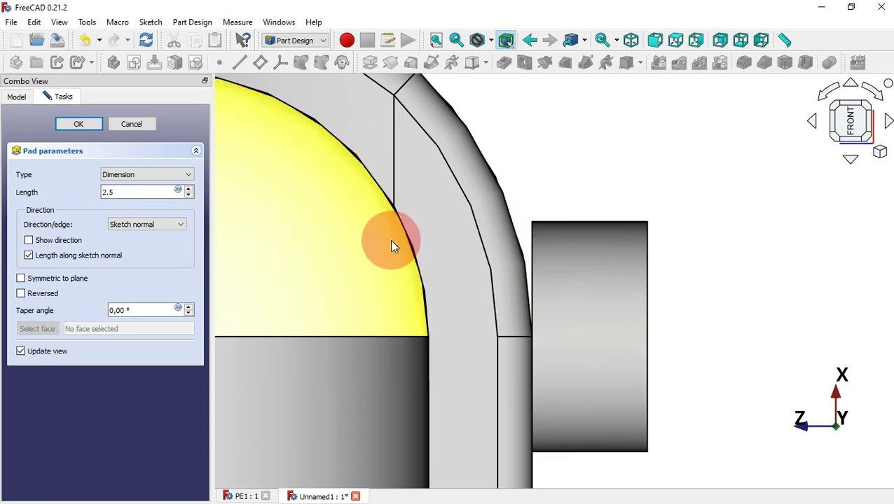
pyautogui.click(56, 280)
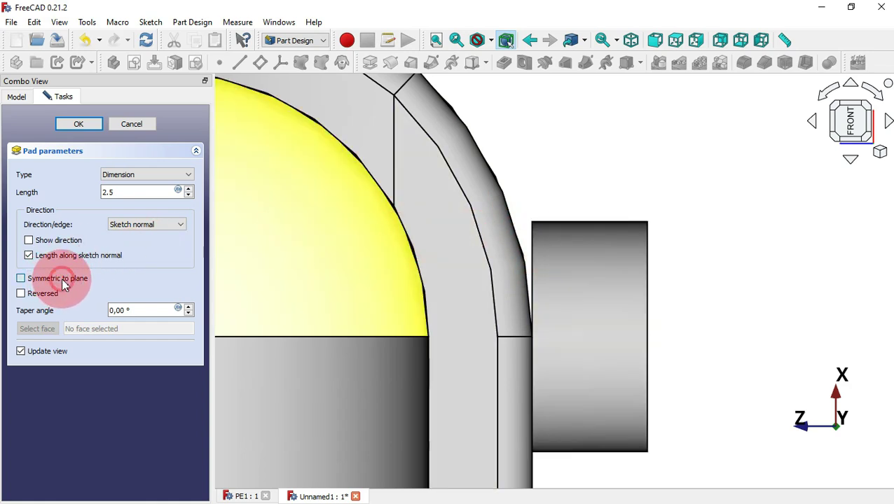
pyautogui.click(586, 190)
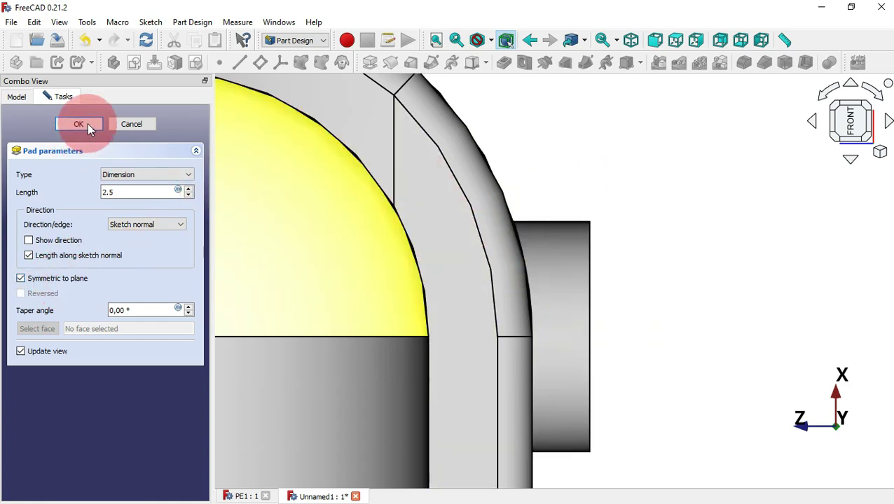
pyautogui.click(78, 124)
# Fillet the outer faces of all four underside pads with a 0.5 mm radius.
pyautogui.moveTo(734, 237); pyautogui.dragTo(599, 269)
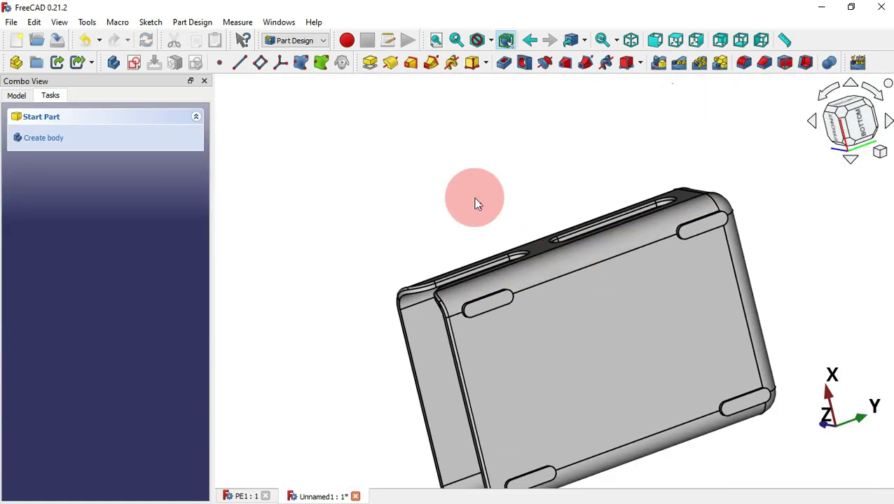
pyautogui.moveTo(473, 199)
pyautogui.mouseDown()
pyautogui.moveTo(709, 389)
pyautogui.moveTo(660, 317)
pyautogui.moveTo(678, 344)
pyautogui.mouseUp()
pyautogui.press('0')
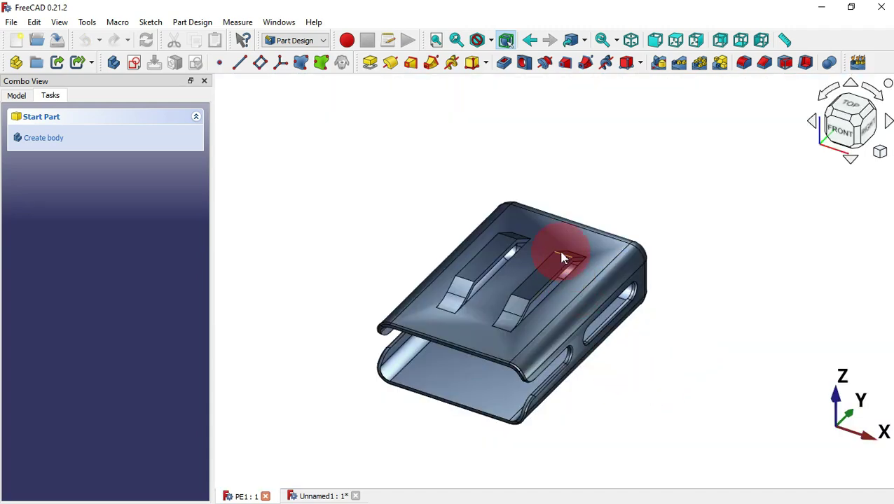
pyautogui.moveTo(629, 387)
pyautogui.mouseDown()
pyautogui.moveTo(530, 263)
pyautogui.moveTo(471, 239)
pyautogui.moveTo(675, 365)
pyautogui.moveTo(737, 387)
pyautogui.mouseUp()
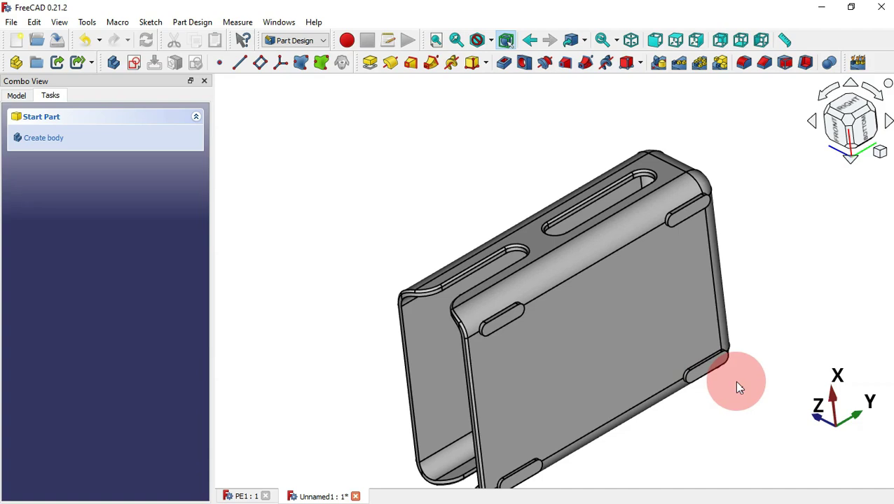
pyautogui.click(694, 211)
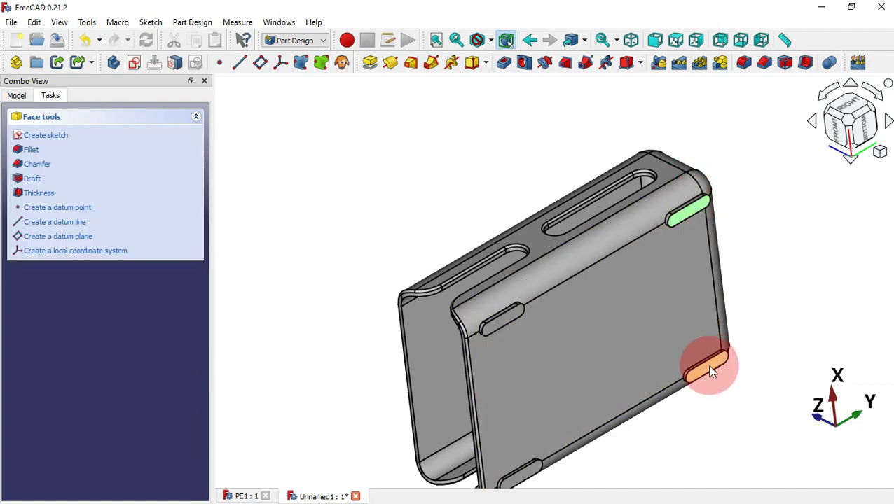
pyautogui.keyDown('ctrl'); pyautogui.click(711, 373); pyautogui.keyUp('ctrl')
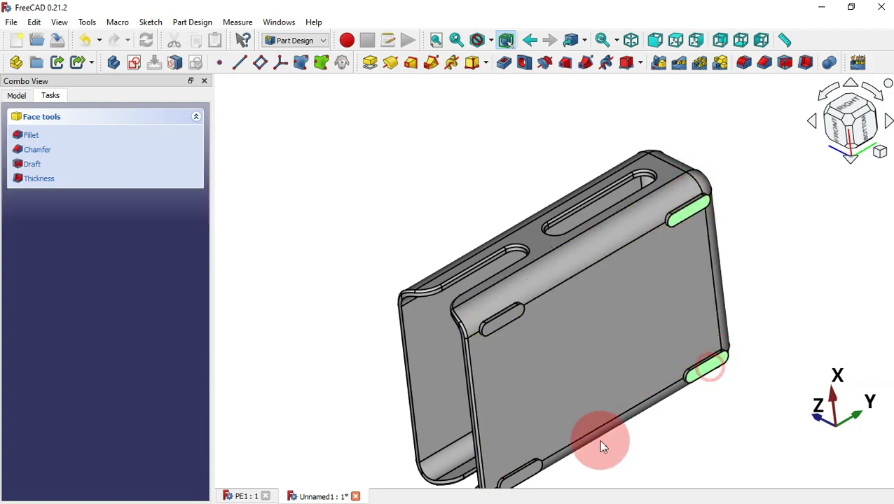
pyautogui.keyDown('ctrl'); pyautogui.click(521, 478); pyautogui.keyUp('ctrl')
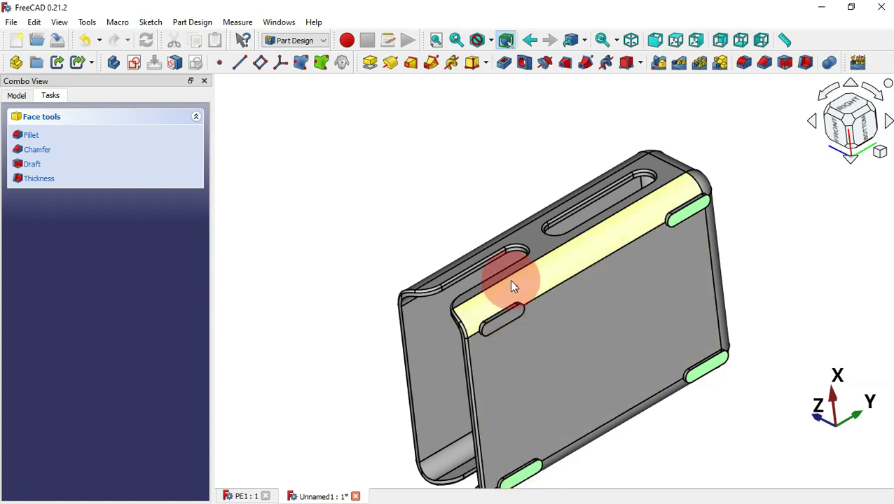
pyautogui.keyDown('ctrl'); pyautogui.click(514, 316); pyautogui.keyUp('ctrl')
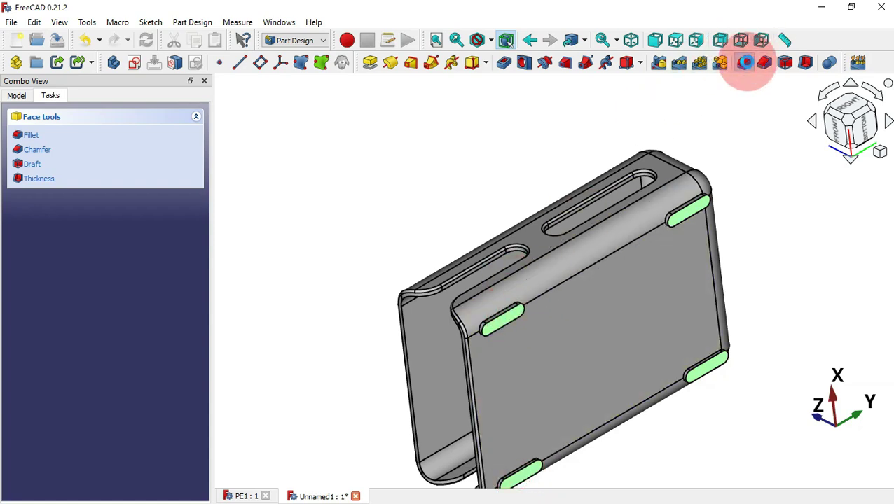
pyautogui.click(745, 62)
pyautogui.click(605, 132)
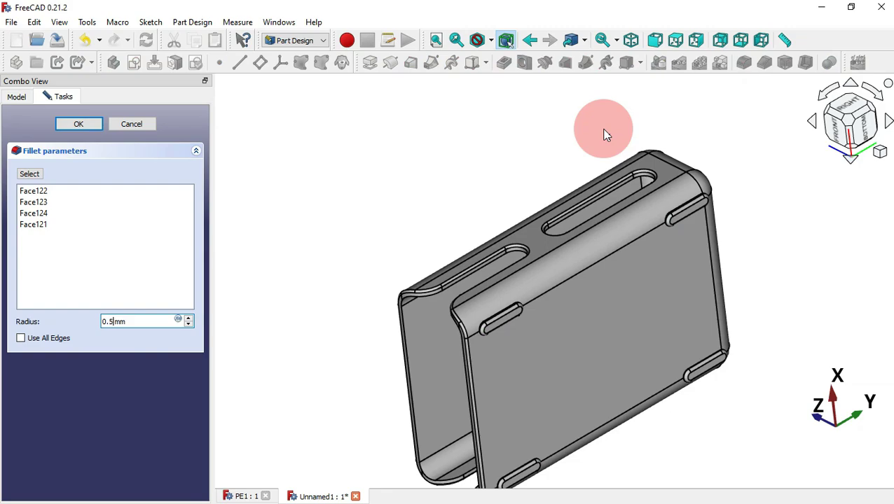
pyautogui.press('Return')
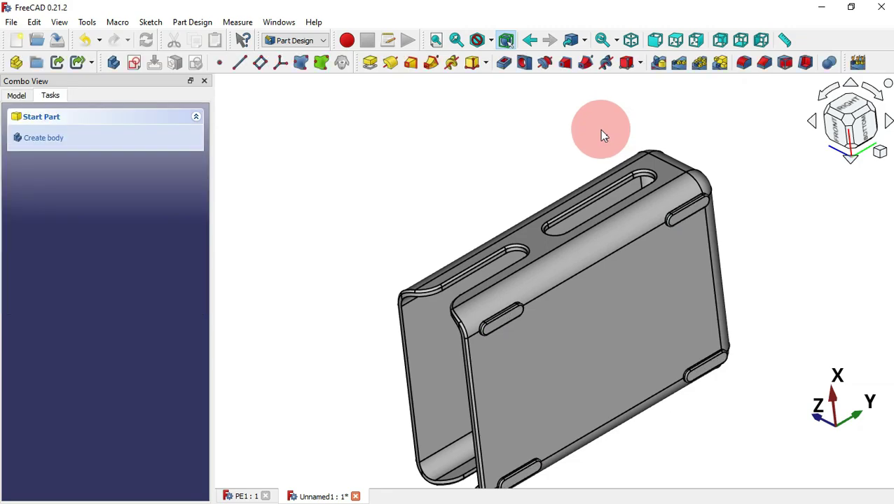
# Inspect the finished sleeve from several sides, including the underside pads, top clips and side slots.
pyautogui.moveTo(513, 136); pyautogui.dragTo(644, 216, button='middle')
pyautogui.moveTo(712, 369); pyautogui.dragTo(727, 406, button='middle')
pyautogui.moveTo(770, 233); pyautogui.dragTo(538, 260, button='middle')
pyautogui.moveTo(506, 132); pyautogui.dragTo(656, 285, button='middle')
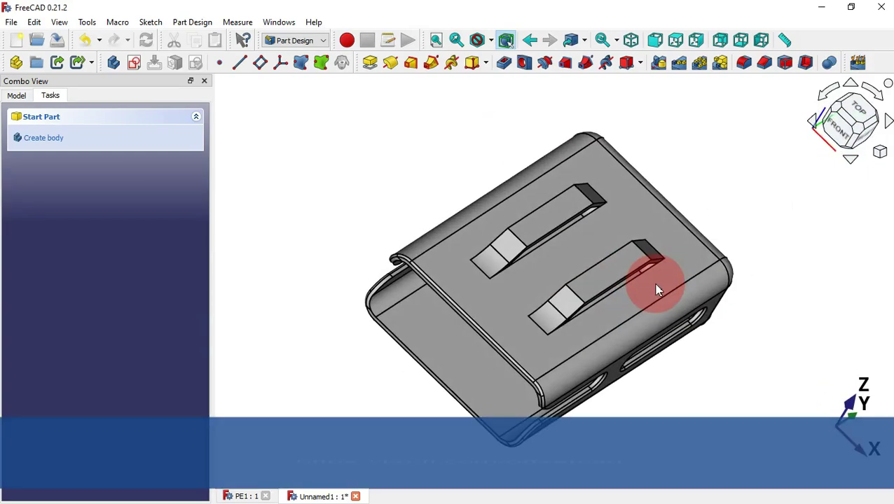
pyautogui.moveTo(417, 172); pyautogui.dragTo(566, 205, button='middle')
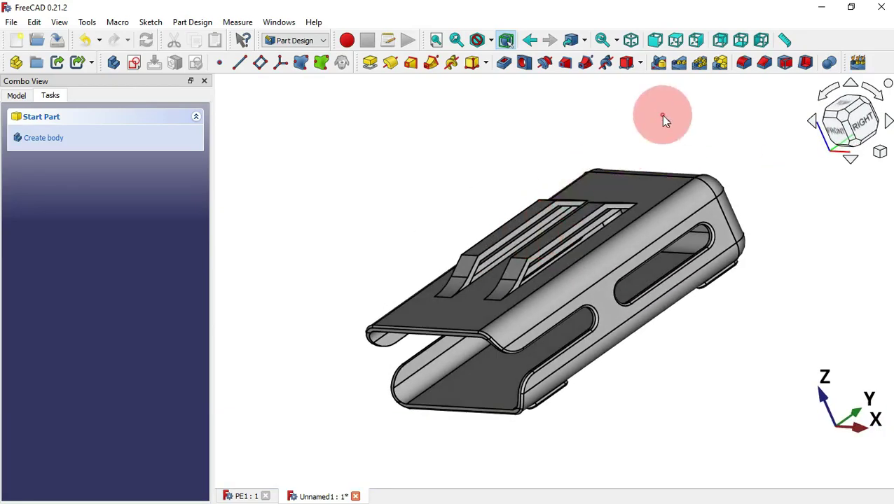